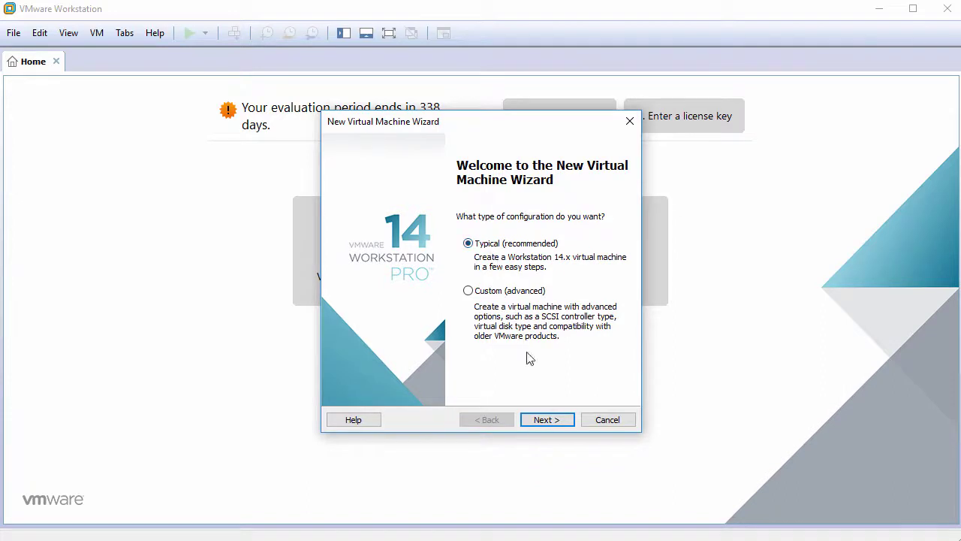
# Start a typical VM set to install the OS later, with Linux Debian 9.x 64-bit as guest.
pyautogui.click(545, 421)
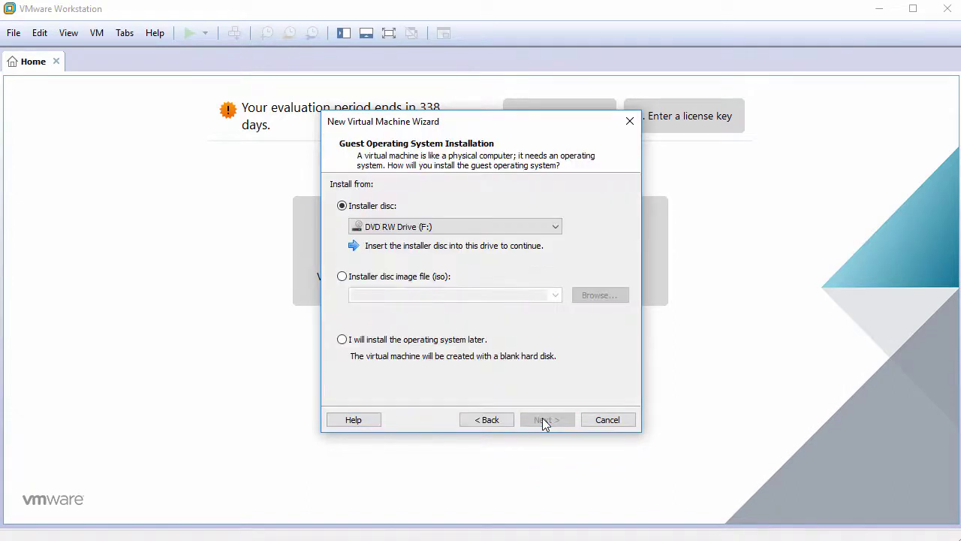
pyautogui.click(402, 340)
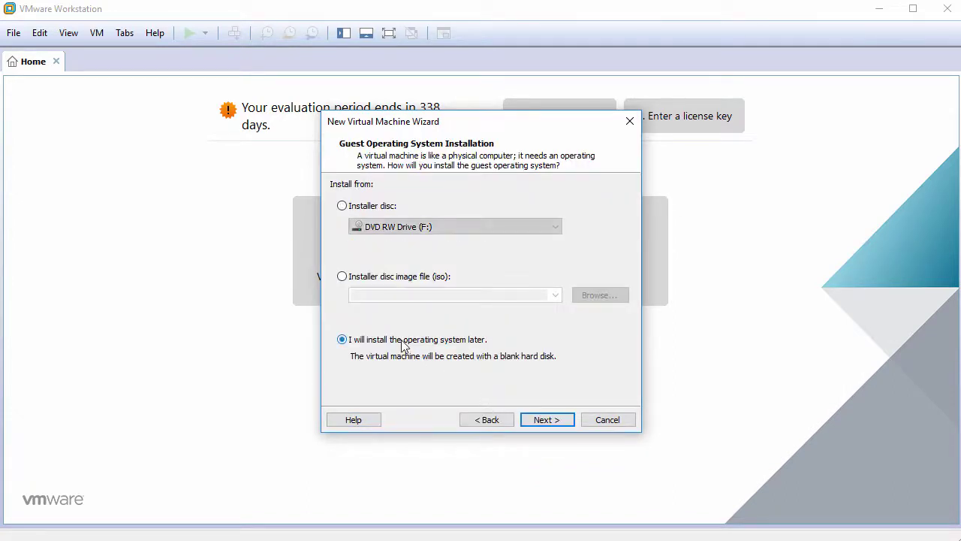
pyautogui.click(545, 421)
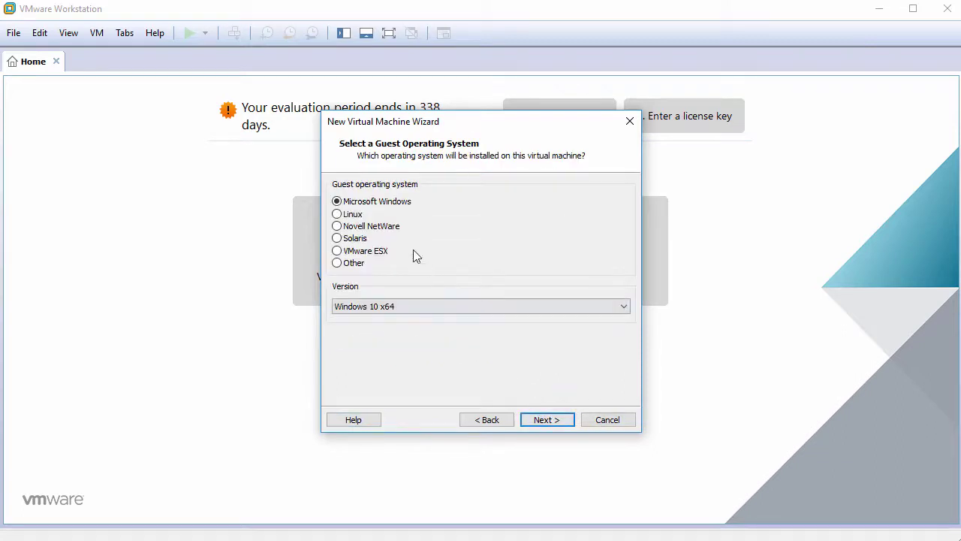
pyautogui.click(359, 215)
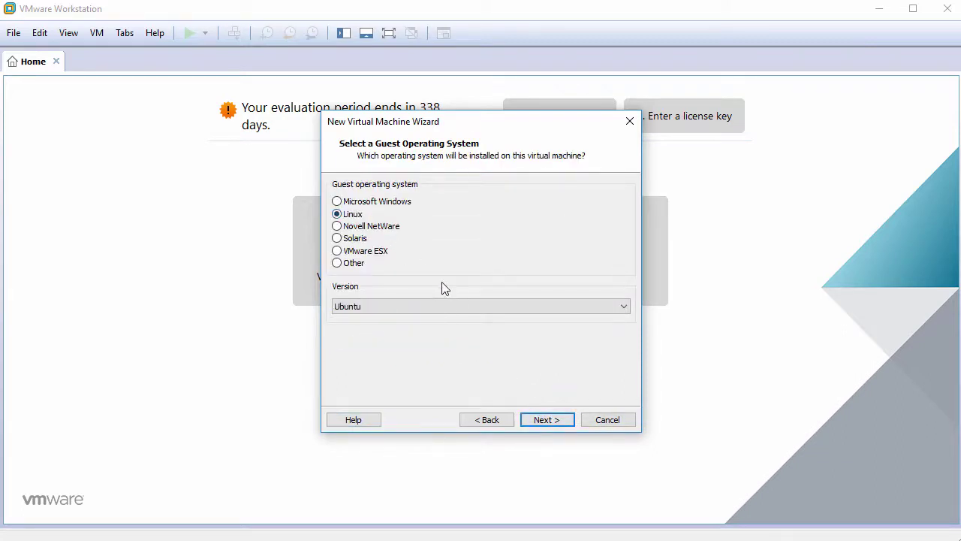
pyautogui.click(464, 305)
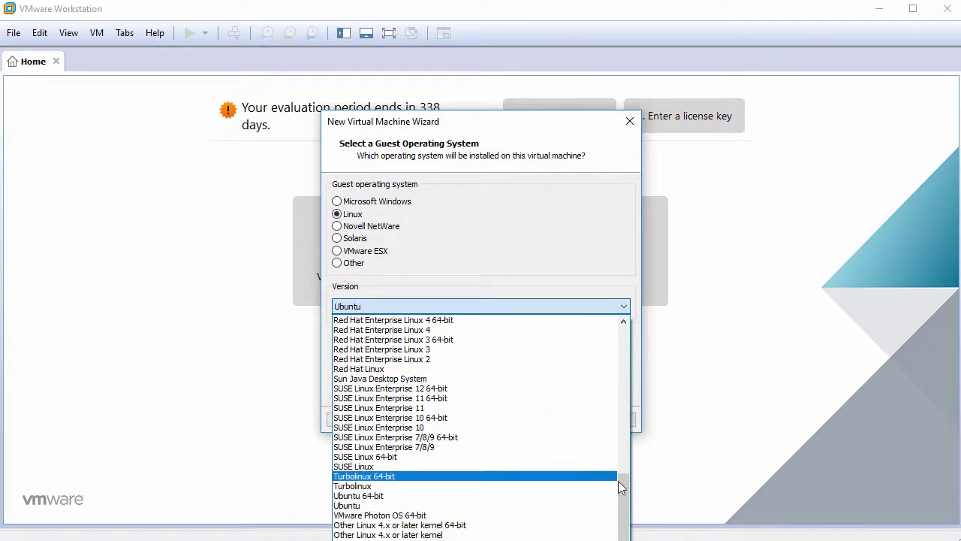
pyautogui.moveTo(623, 477); pyautogui.dragTo(618, 365)
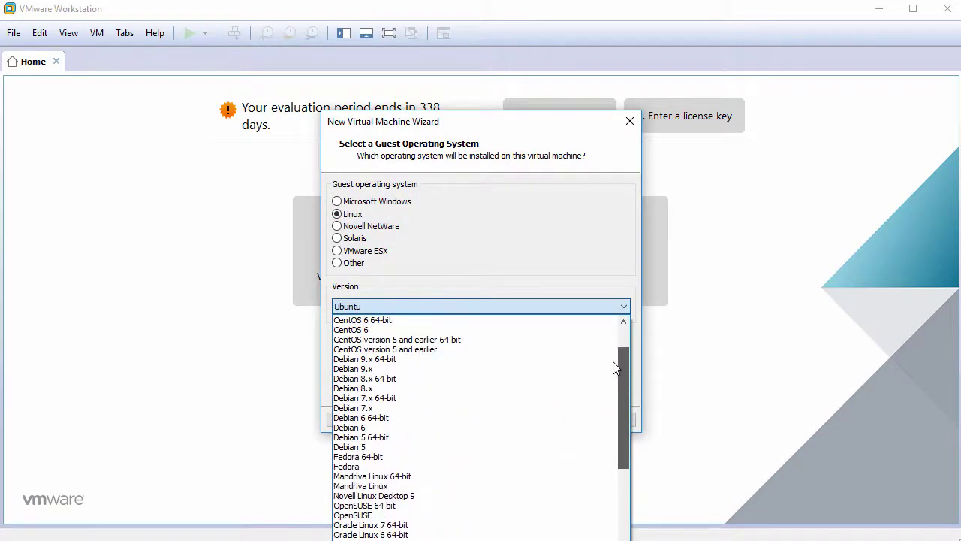
pyautogui.click(547, 361)
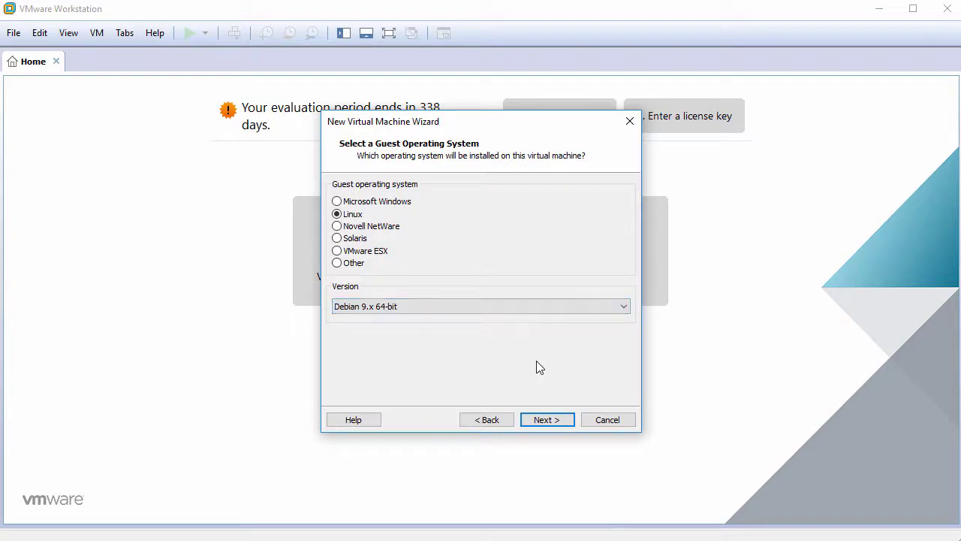
# Name the machine Q4OS2.4 and give it a 60 GB disk.
pyautogui.click(539, 421)
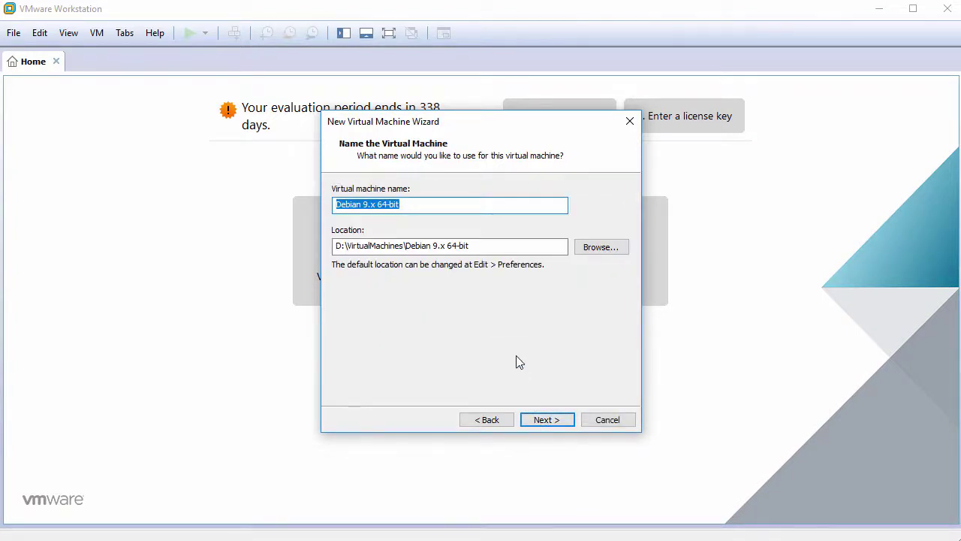
pyautogui.write('Q4OS2.4')
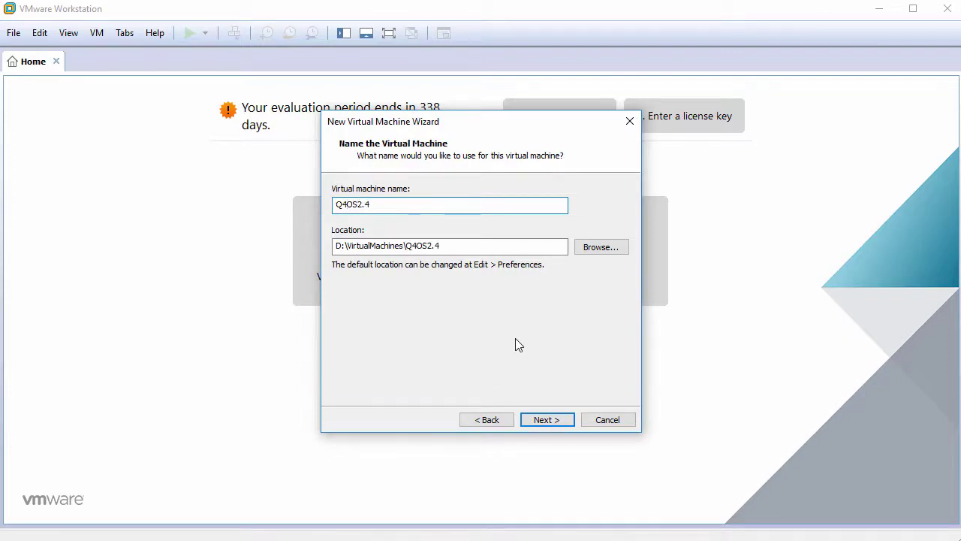
pyautogui.click(546, 421)
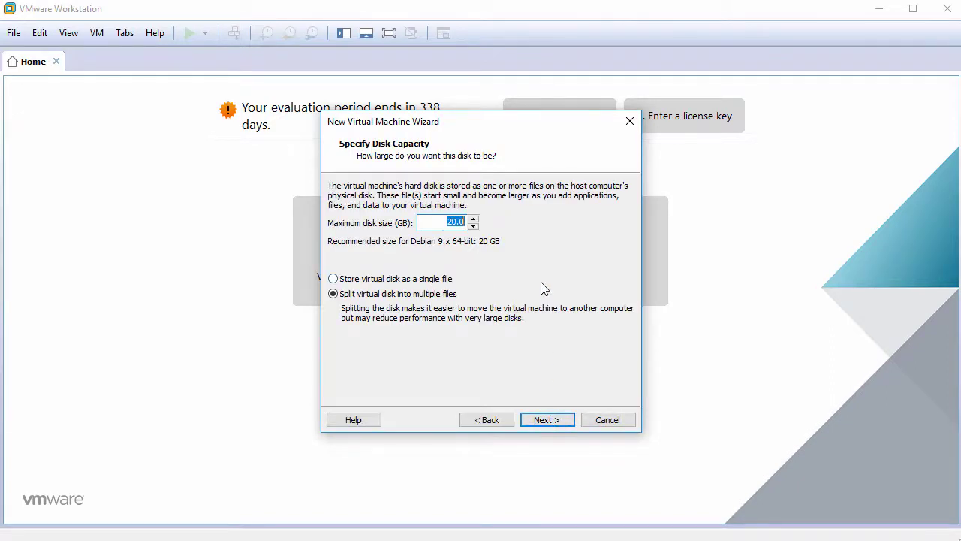
pyautogui.write('60')
pyautogui.click(546, 420)
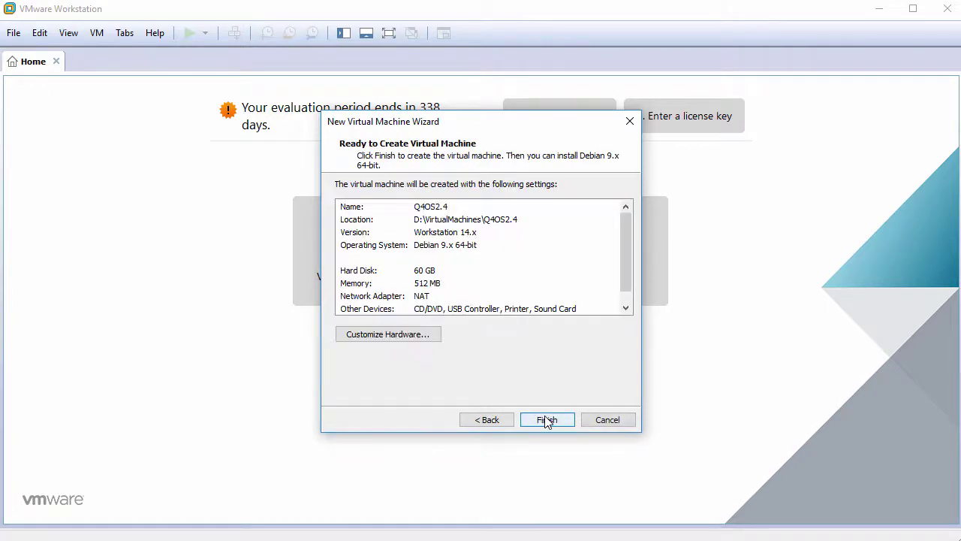
# Set the machine's memory to 1024 MB and its processor to 2 cores.
pyautogui.click(404, 335)
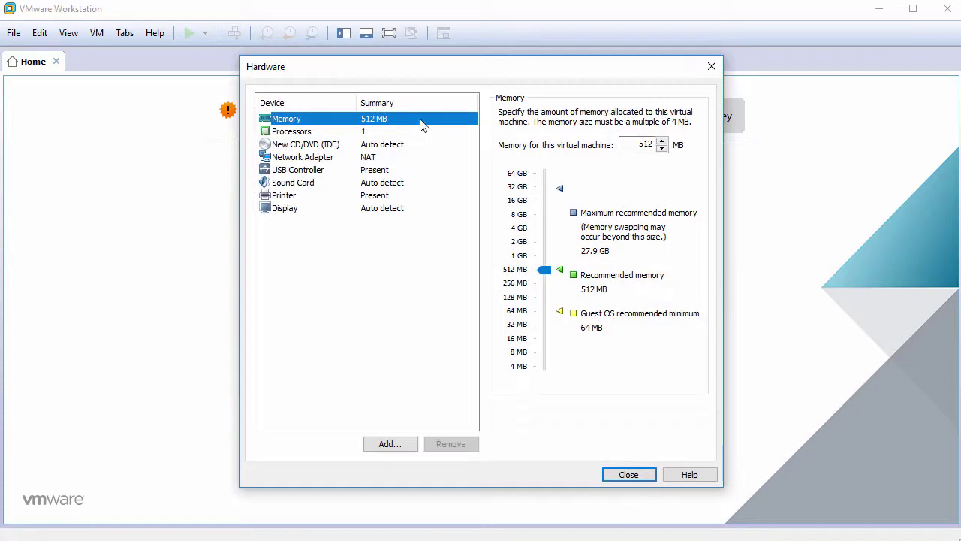
pyautogui.doubleClick(631, 145)
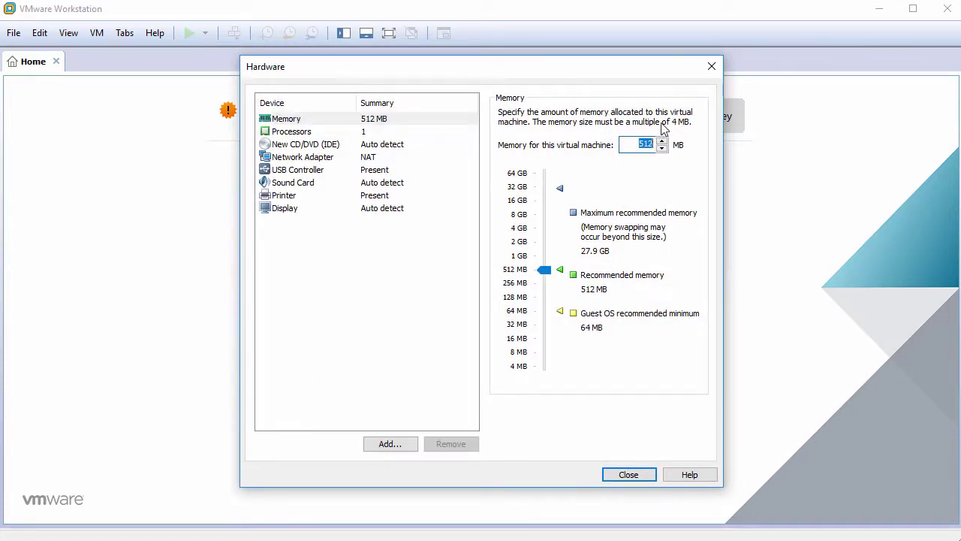
pyautogui.write('1024')
pyautogui.click(401, 134)
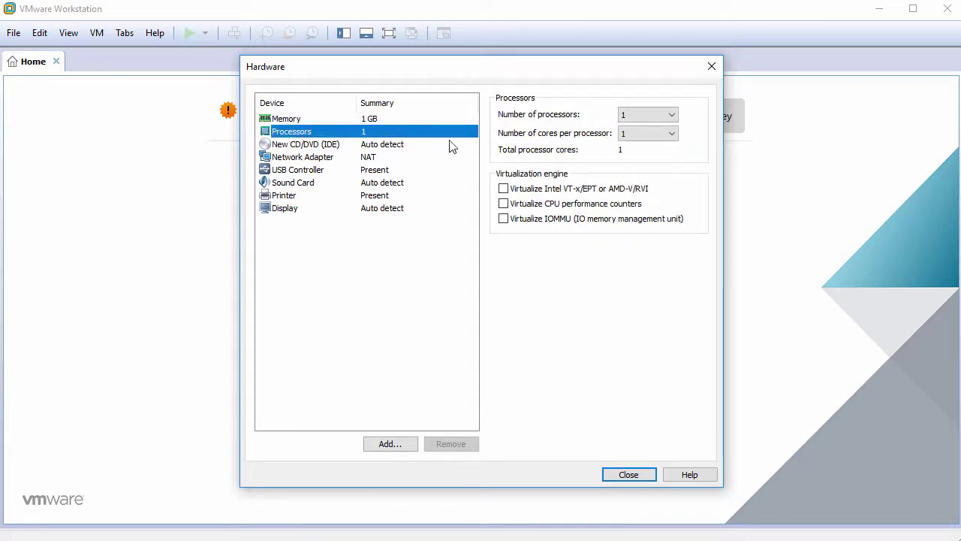
pyautogui.click(647, 134)
pyautogui.click(650, 160)
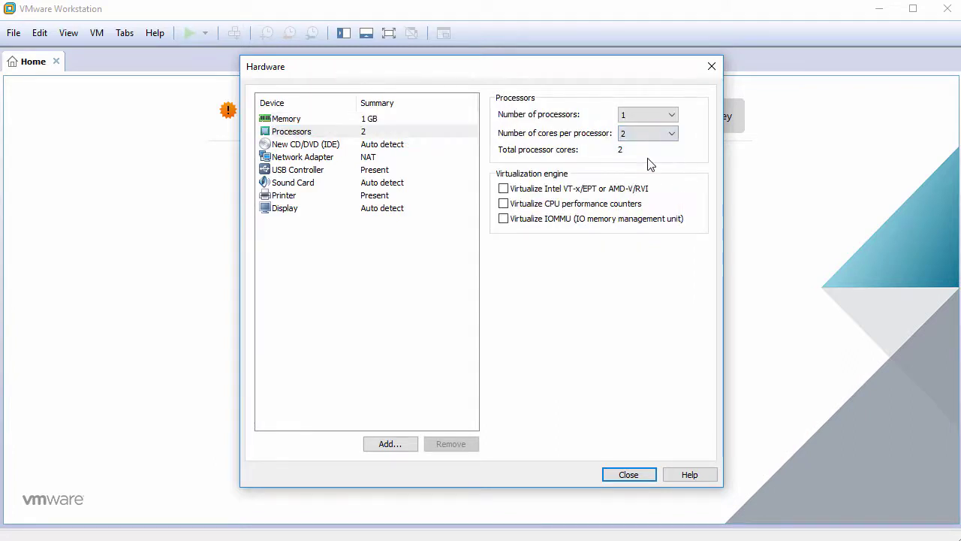
# Attach q4os-2.4-x64-instcd.r5.iso as the CD/DVD drive's ISO image.
pyautogui.click(392, 145)
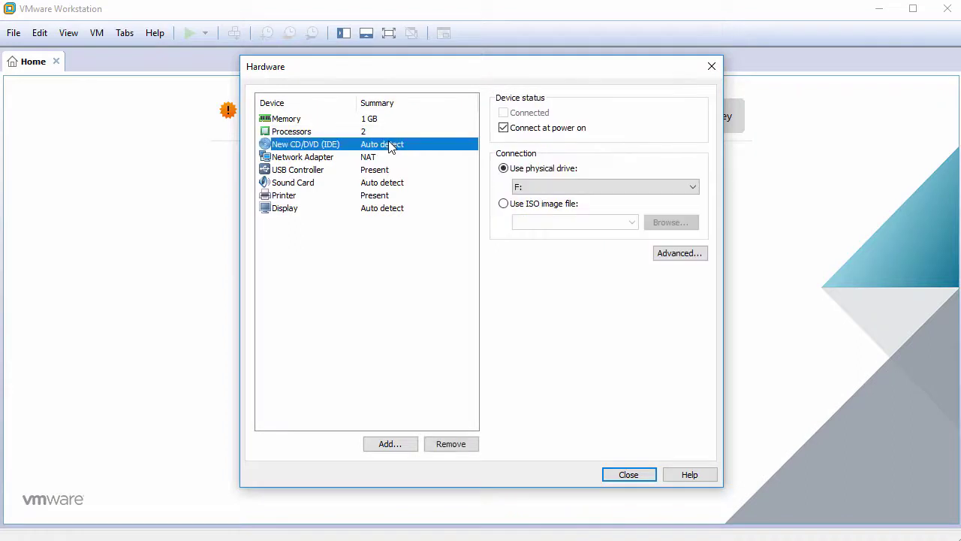
pyautogui.click(507, 208)
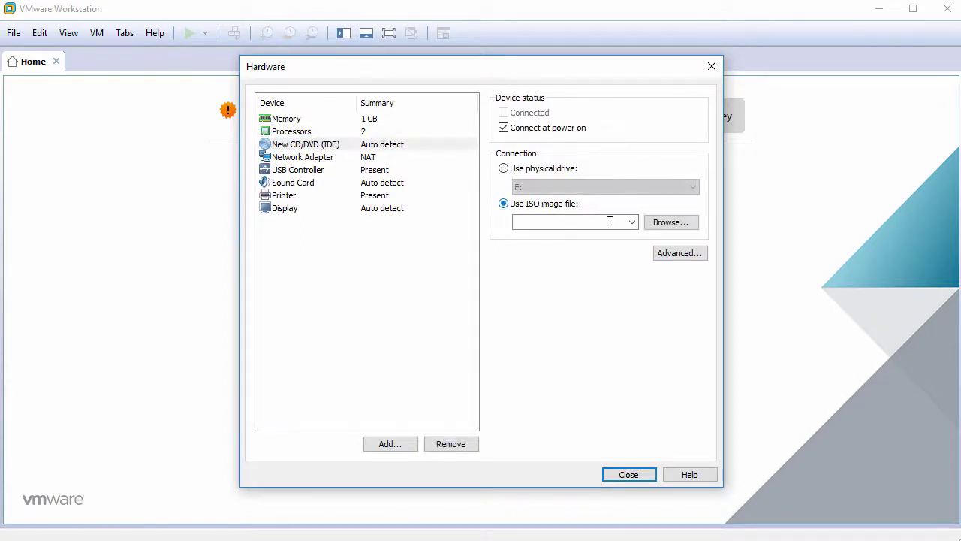
pyautogui.click(664, 223)
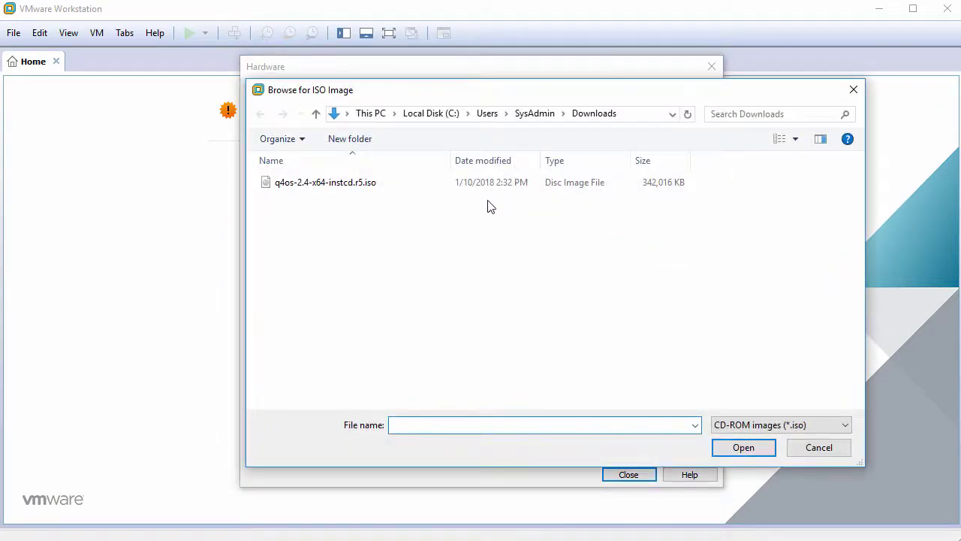
pyautogui.click(409, 188)
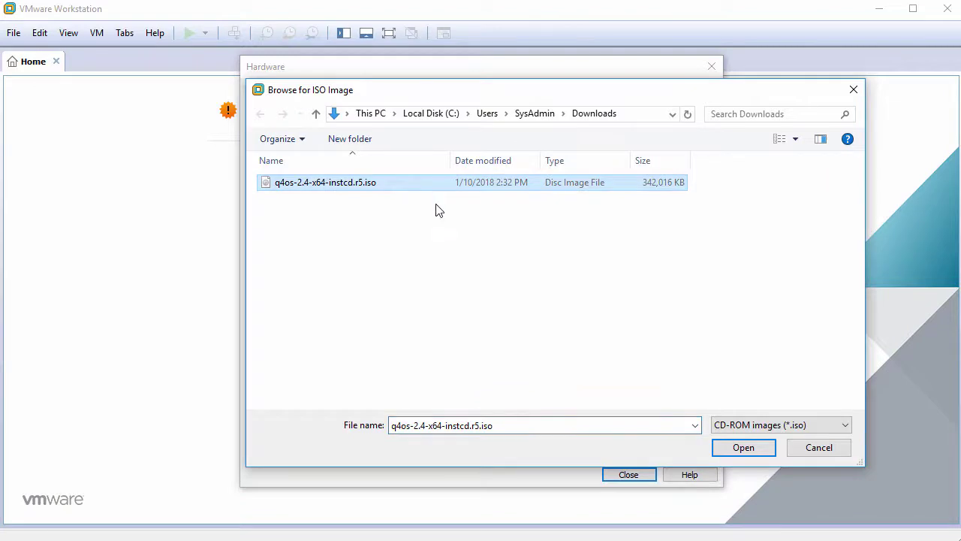
pyautogui.click(744, 449)
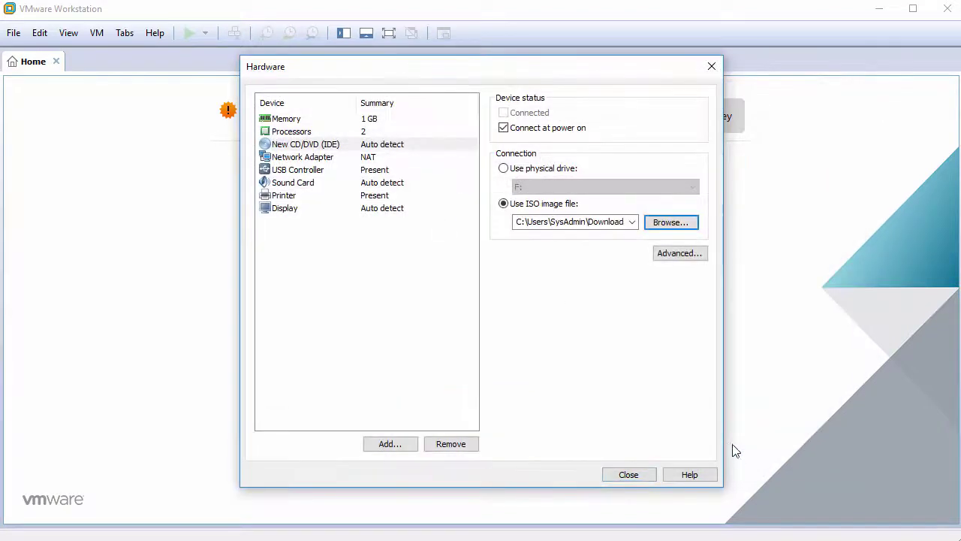
# Remove the USB Controller, Sound Card and Printer from the hardware list.
pyautogui.click(326, 178)
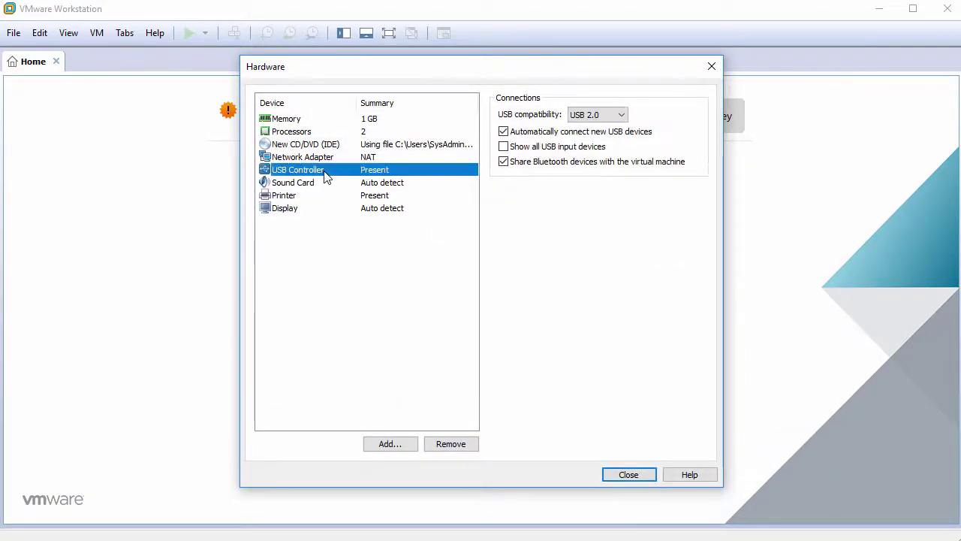
pyautogui.click(451, 445)
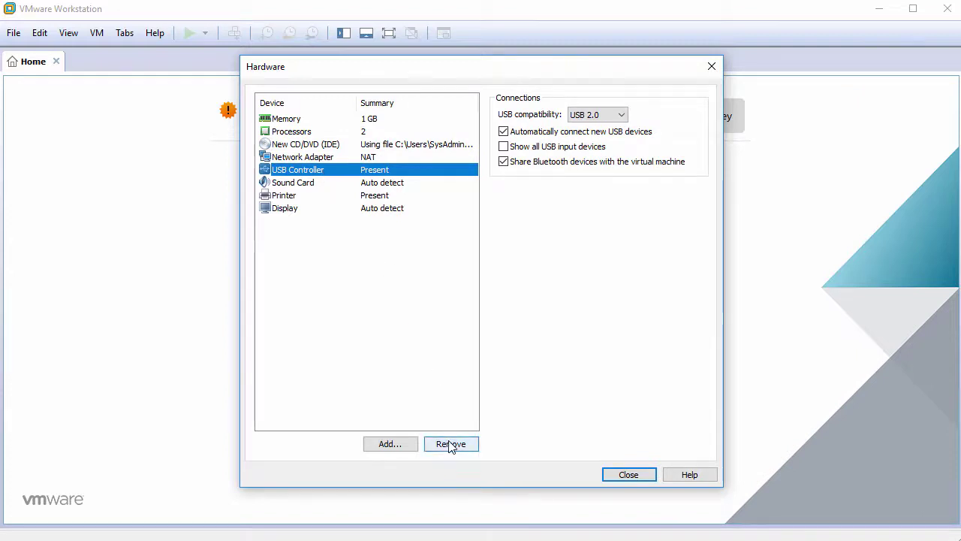
pyautogui.click(451, 444)
pyautogui.click(451, 444)
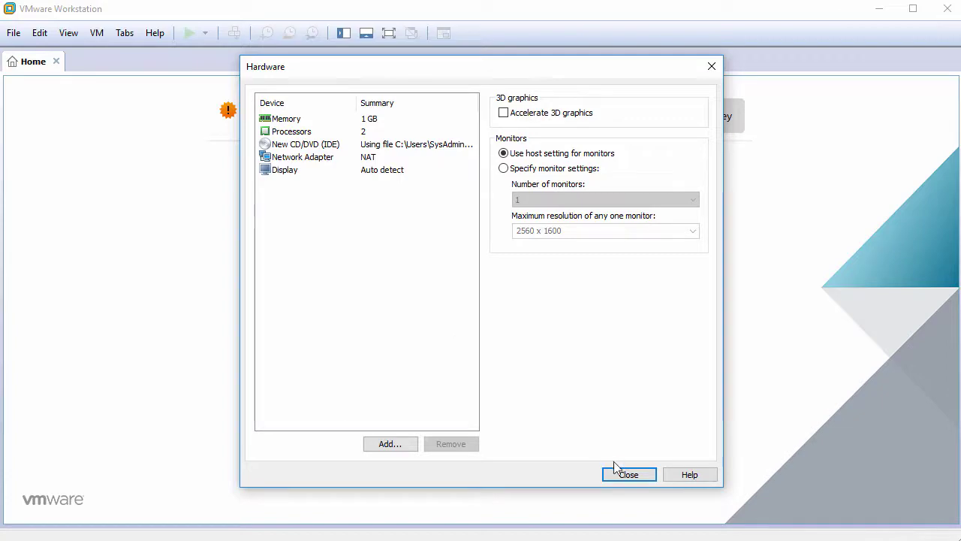
pyautogui.click(626, 479)
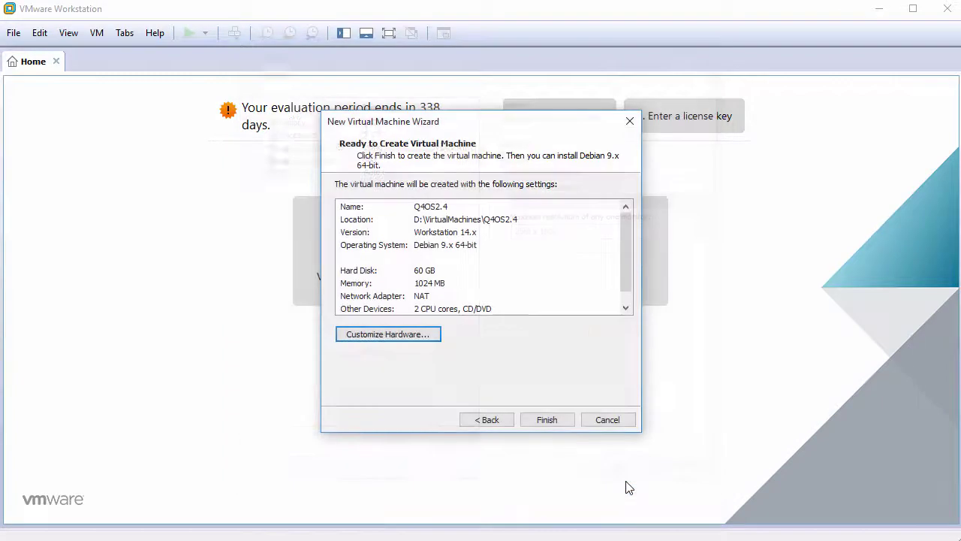
# Finish creating Q4OS2.4, power it on, and give the VM console keyboard focus.
pyautogui.click(555, 422)
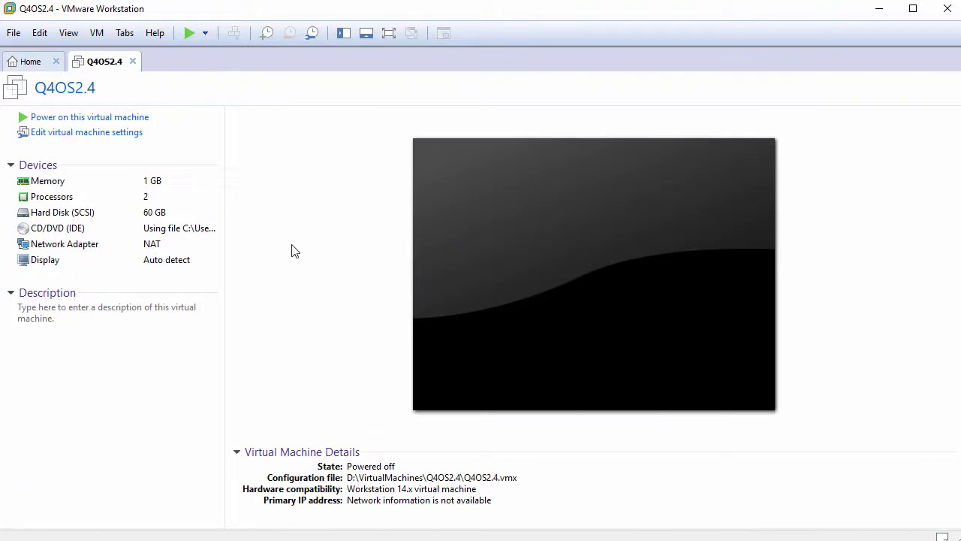
pyautogui.click(101, 118)
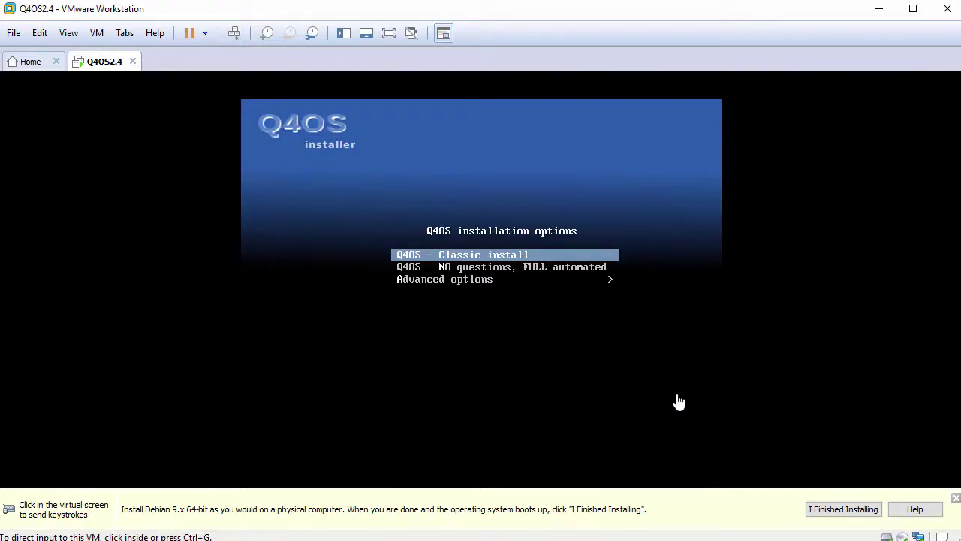
pyautogui.click(957, 499)
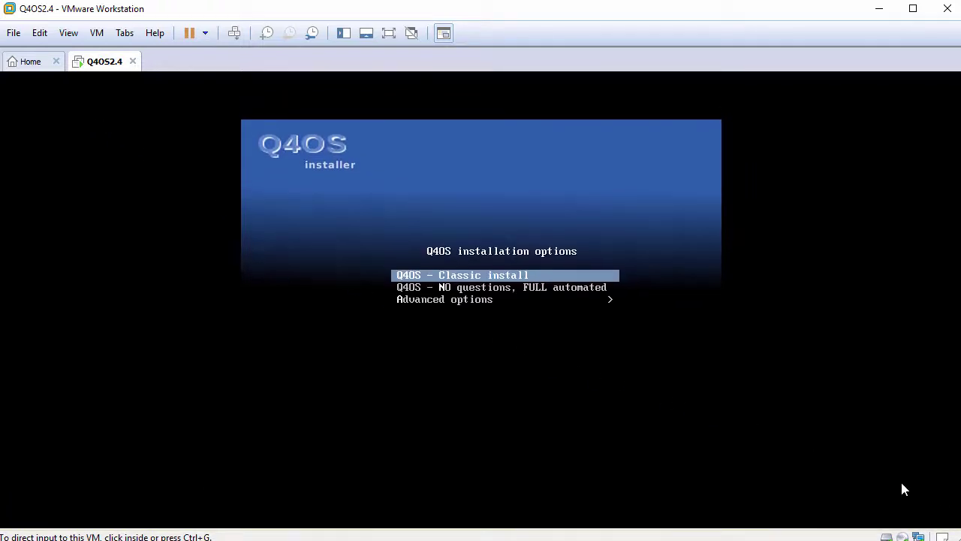
pyautogui.click(566, 354)
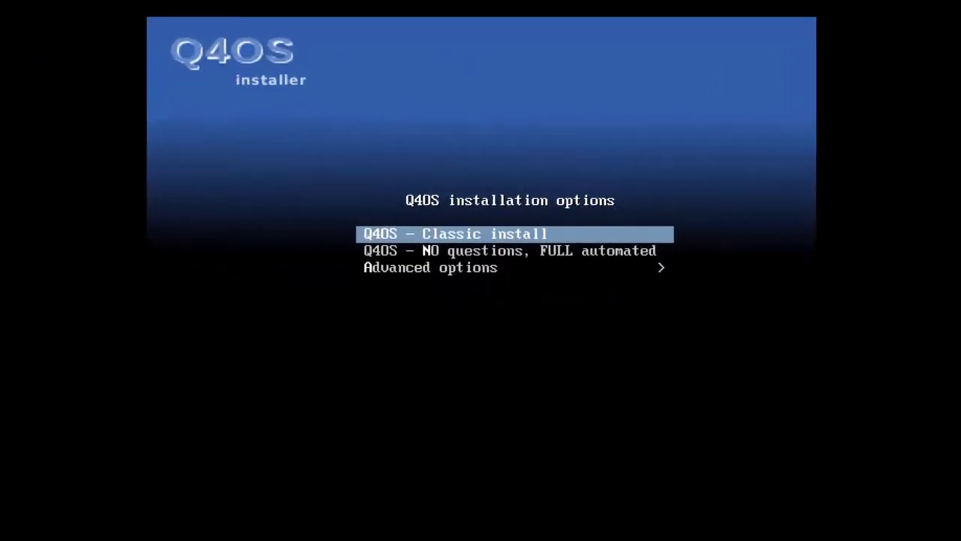
# Start the Q4OS Classic install with English, United States location and American English keymap.
pyautogui.press('Return')
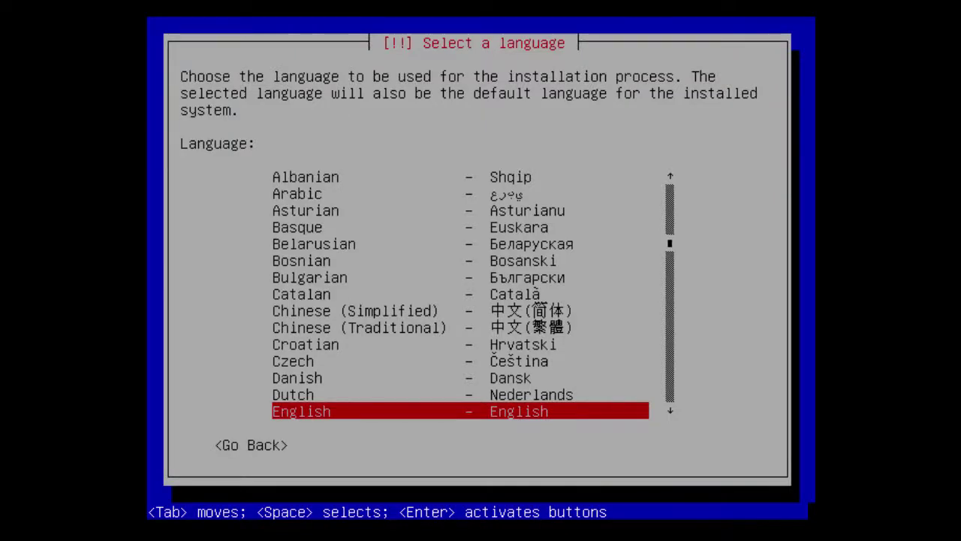
pyautogui.press('Down')
pyautogui.press('Up')
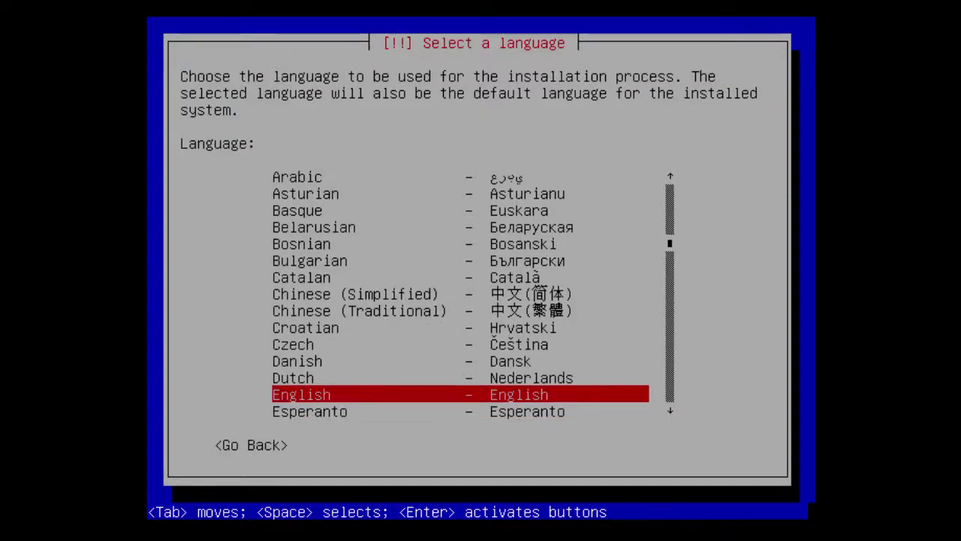
pyautogui.press('Return')
pyautogui.press('Down')
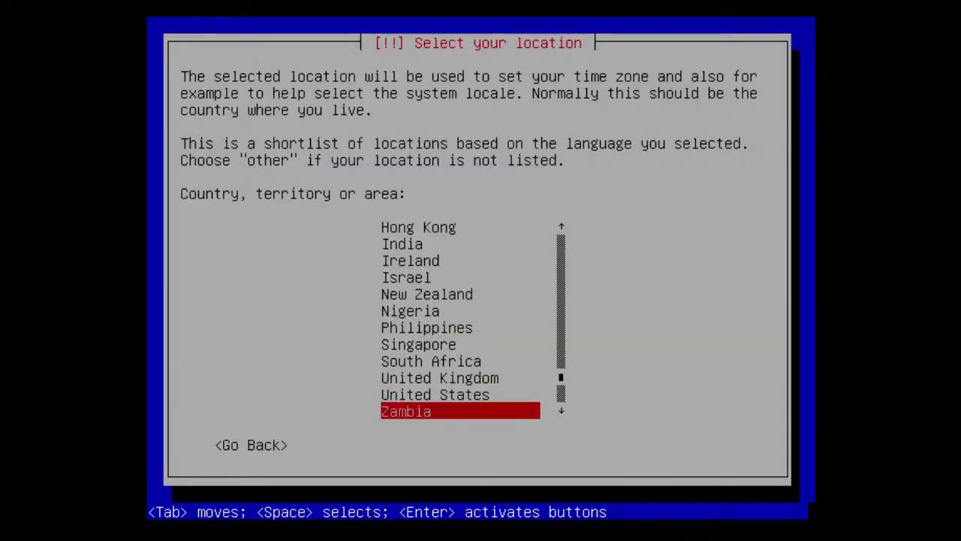
pyautogui.press('Up')
pyautogui.press('Return')
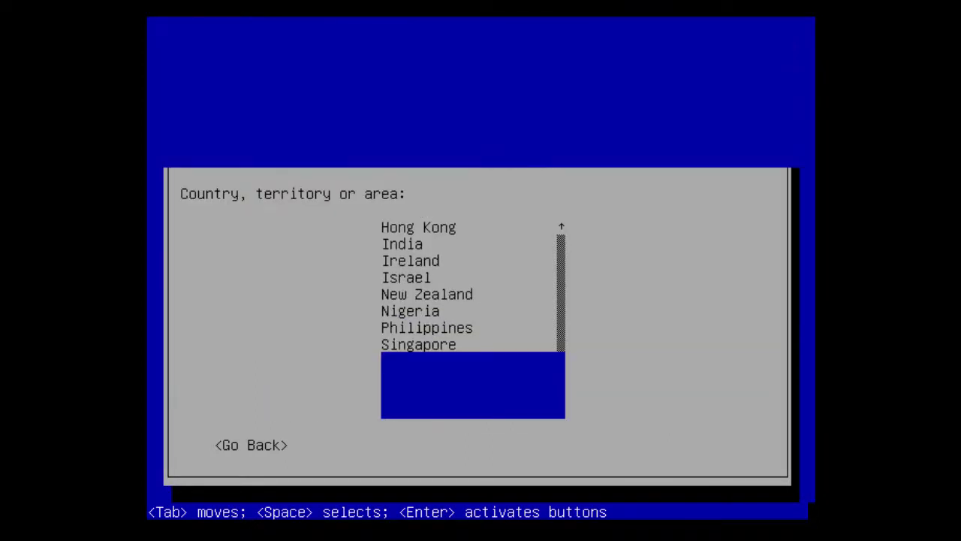
pyautogui.press('Down')
pyautogui.press('Up')
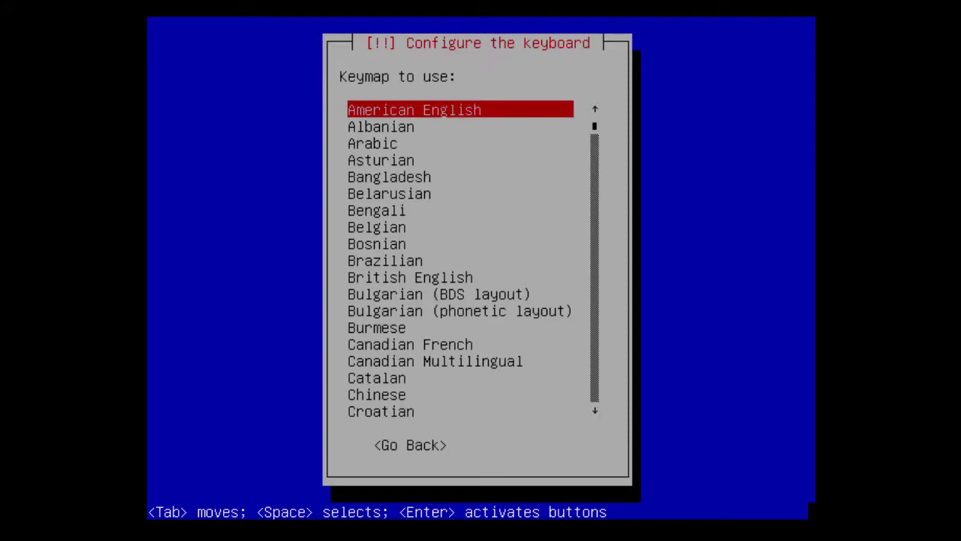
pyautogui.press('Return')
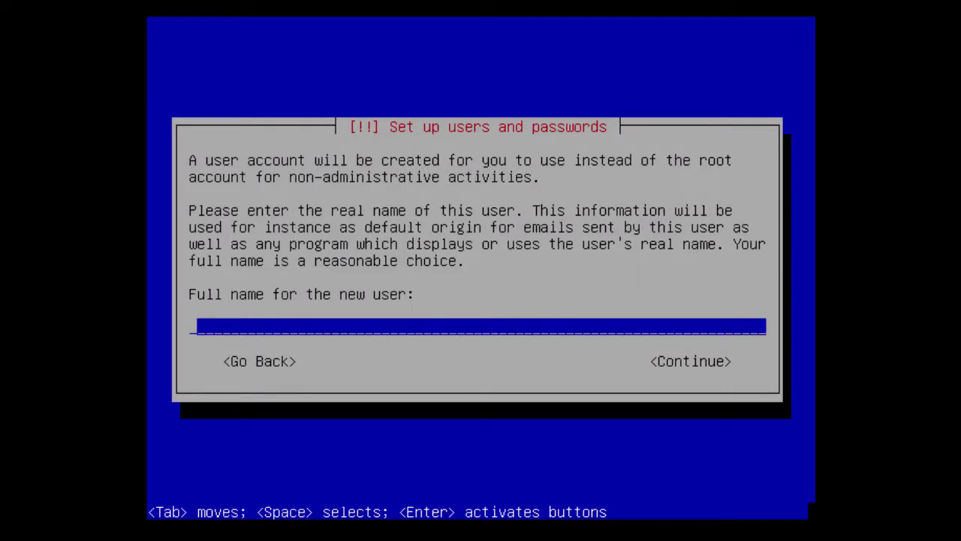
# Enter the new user's full name, accept the suggested username, and set and confirm the password.
pyautogui.write('John Smith')
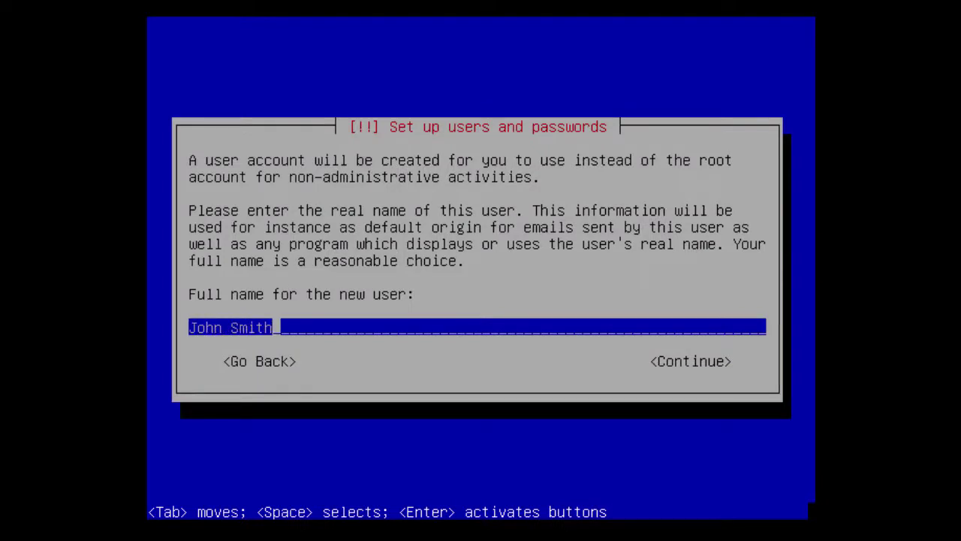
pyautogui.press('Tab')
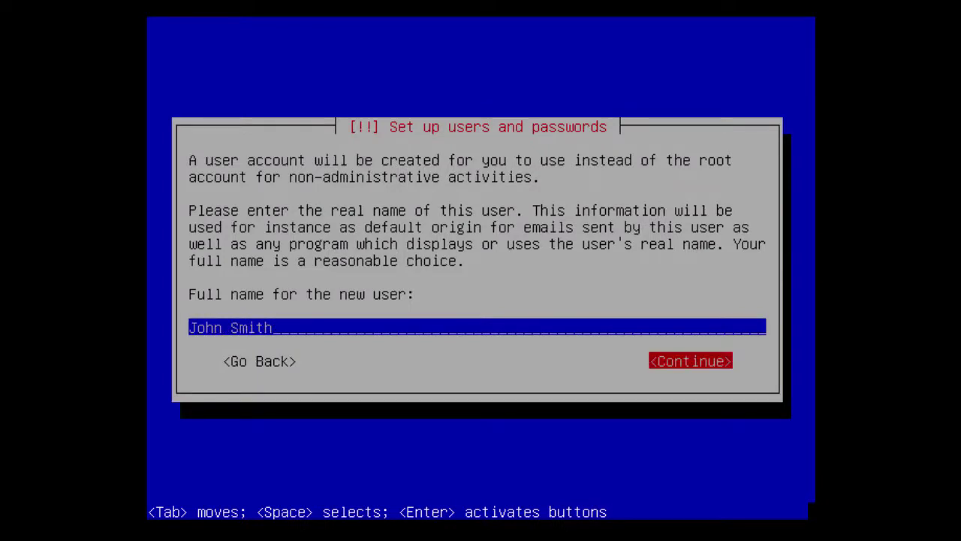
pyautogui.press('Return')
pyautogui.press('Tab')
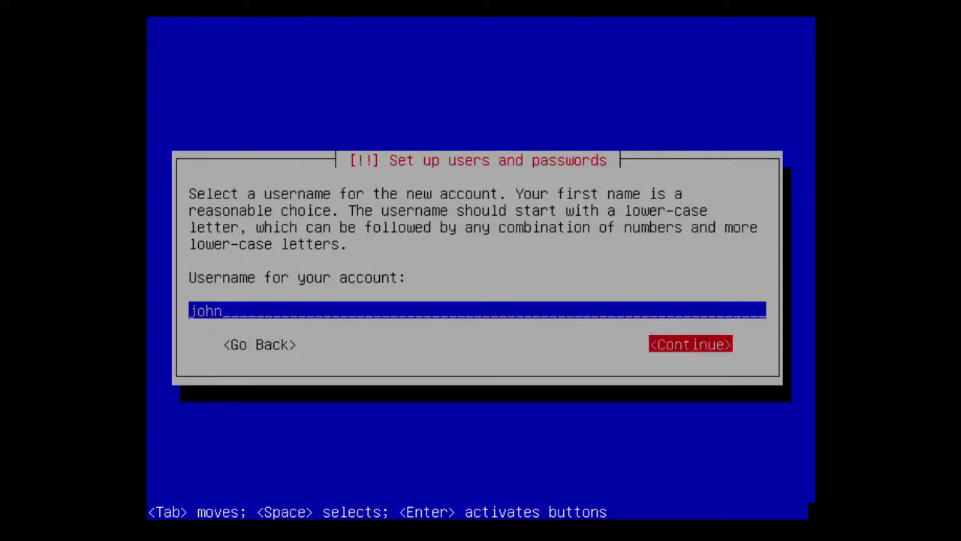
pyautogui.press('Return')
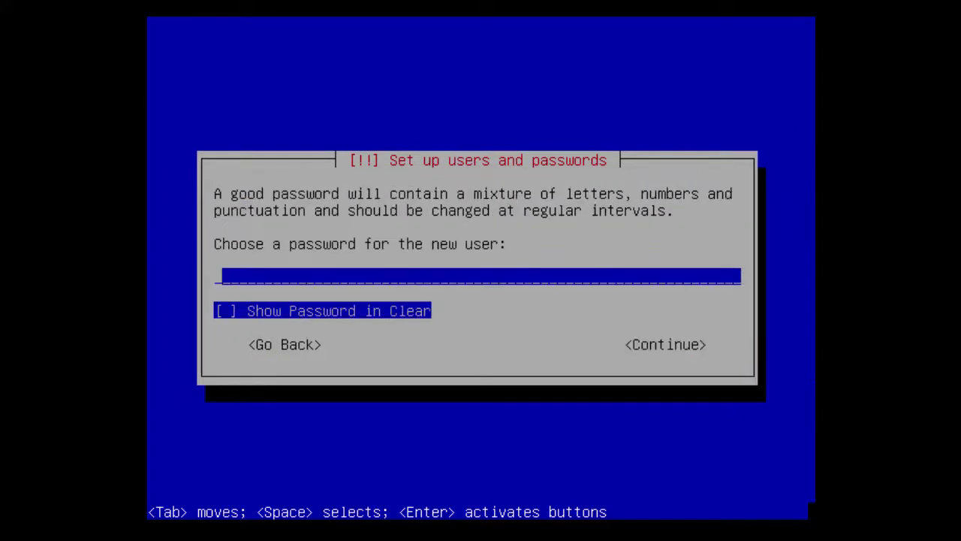
pyautogui.write('********')
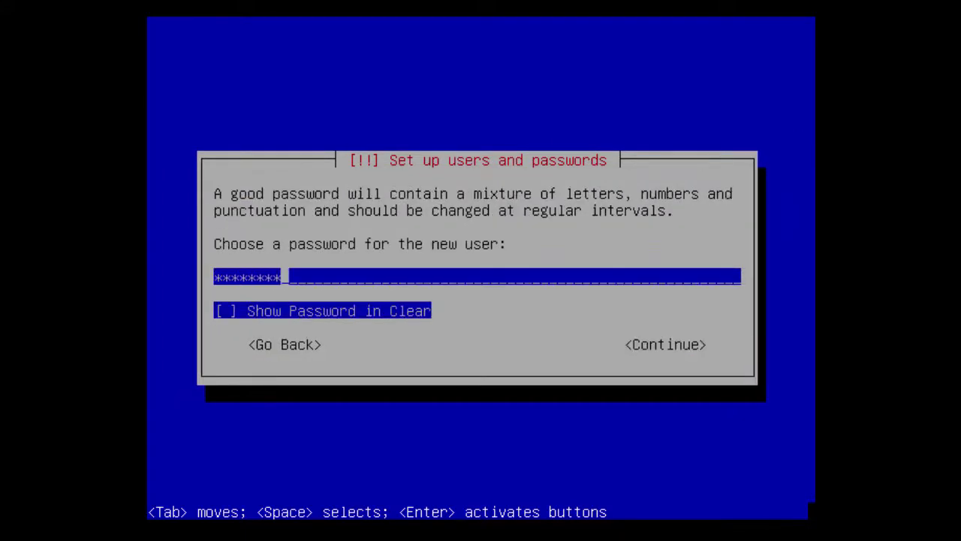
pyautogui.press('Tab')
pyautogui.press('Tab')
pyautogui.press('Return')
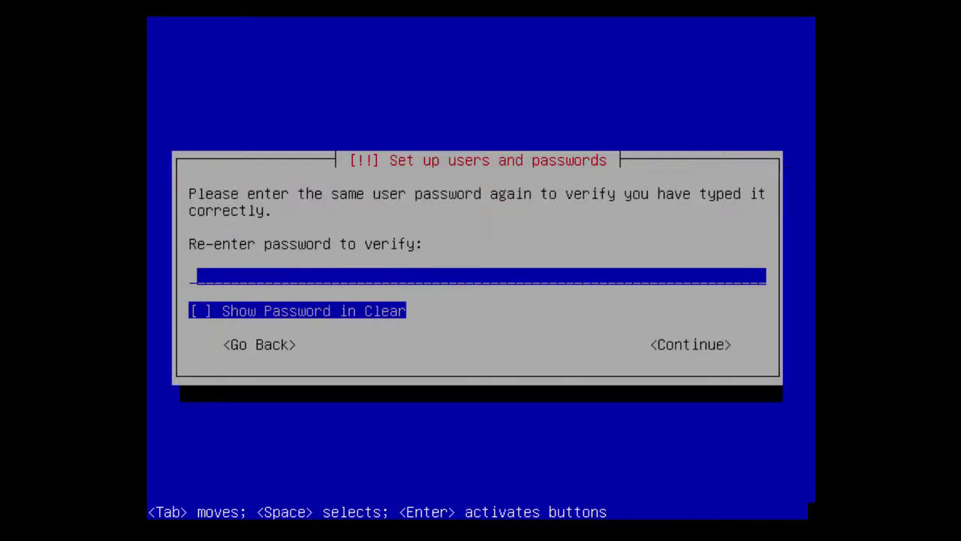
pyautogui.write('********')
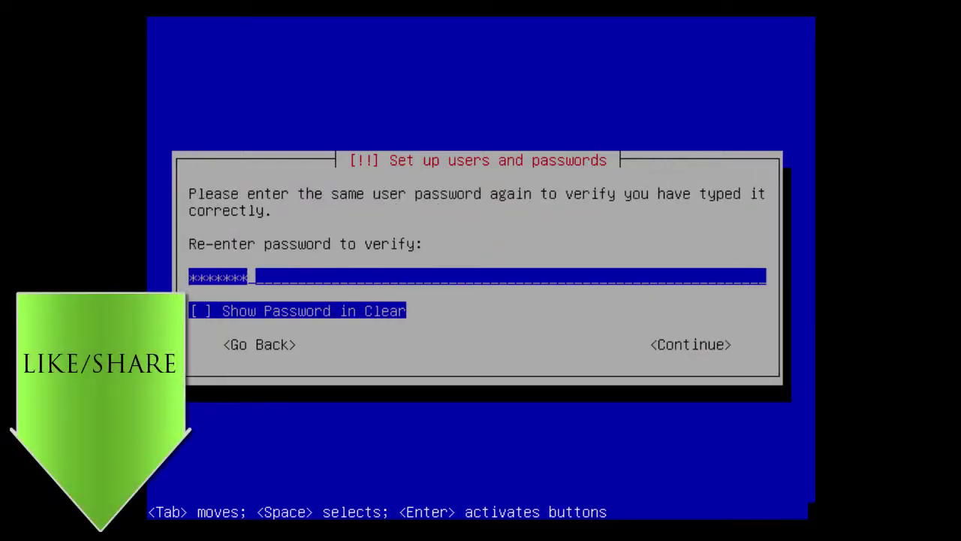
pyautogui.press('Tab')
pyautogui.press('Tab')
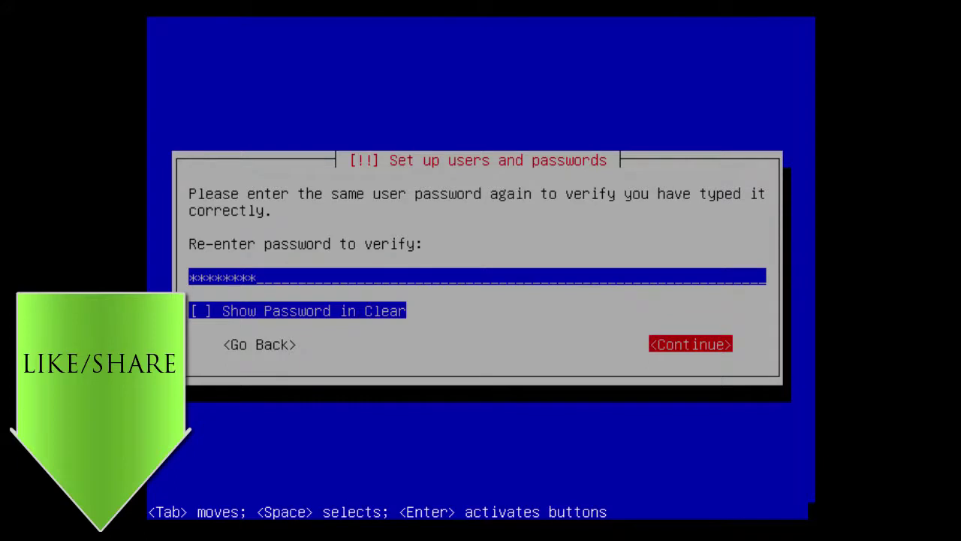
pyautogui.press('Return')
# Select Mountain as the time zone.
pyautogui.press('Down')
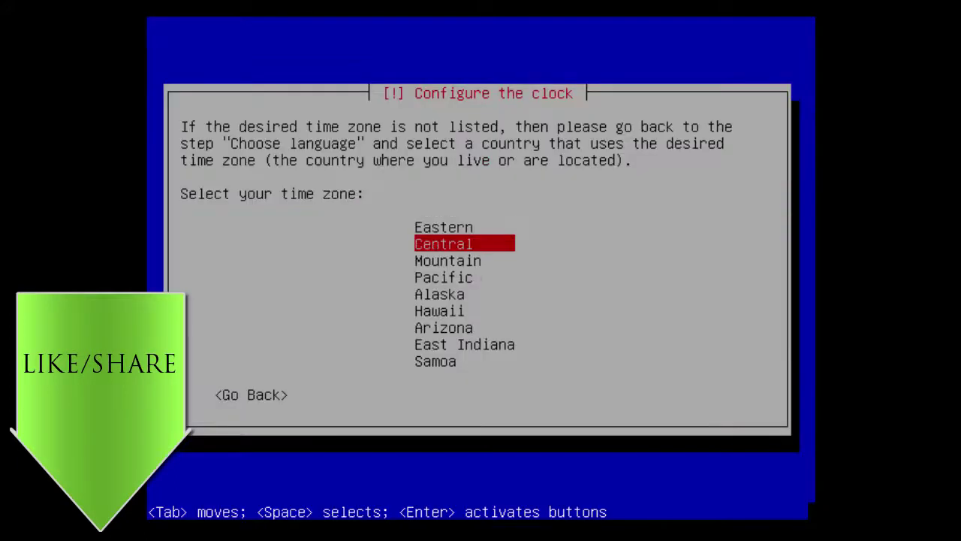
pyautogui.press('Down')
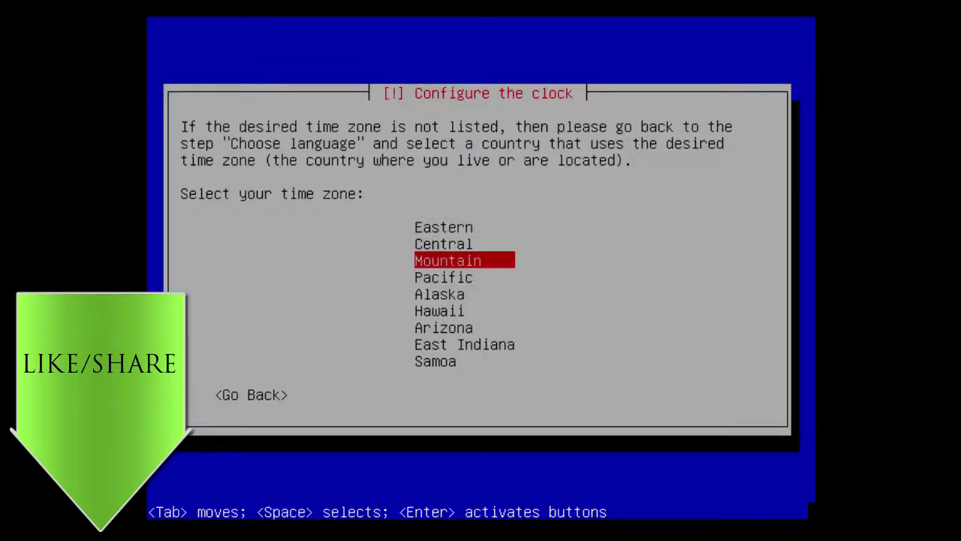
pyautogui.press('Return')
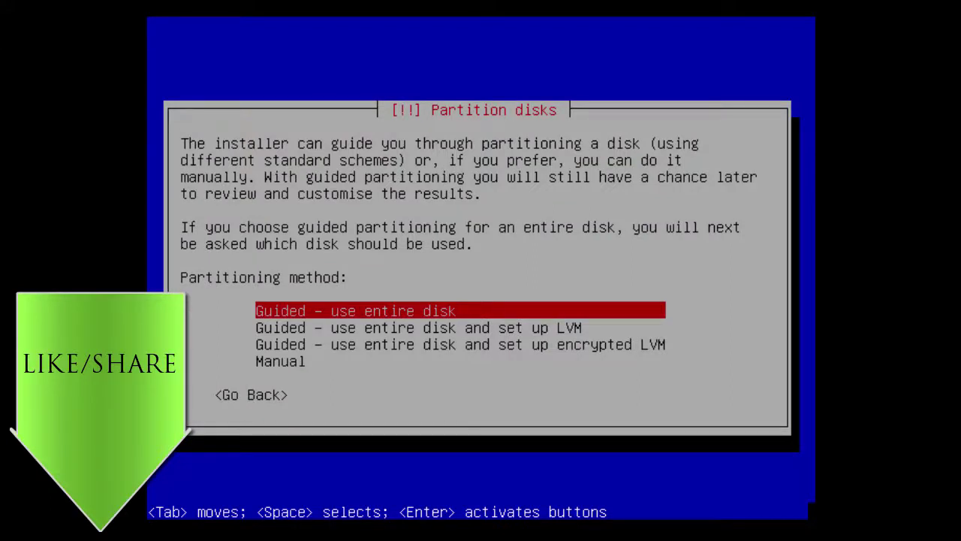
# Guided-partition the entire 64.4 GB virtual disk and confirm writing the changes.
pyautogui.press('Return')
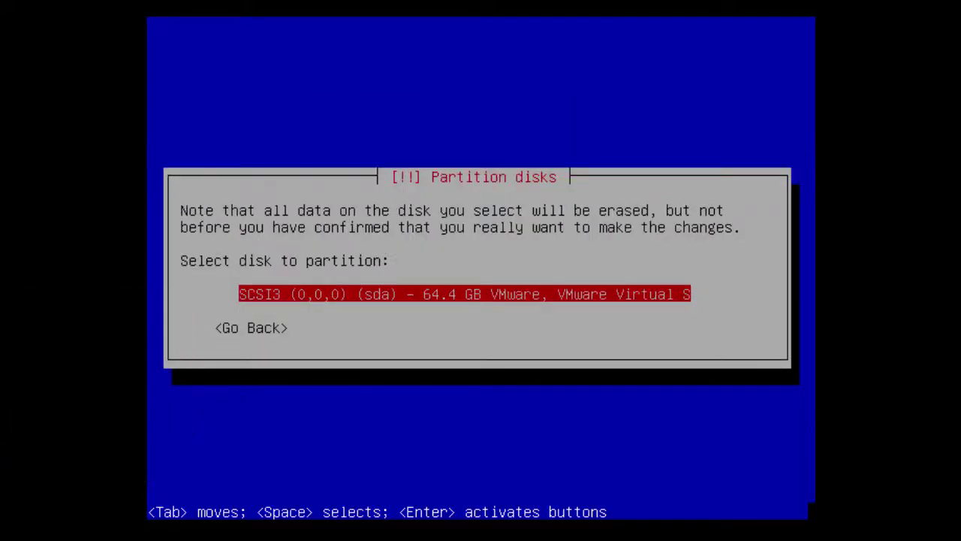
pyautogui.press('Return')
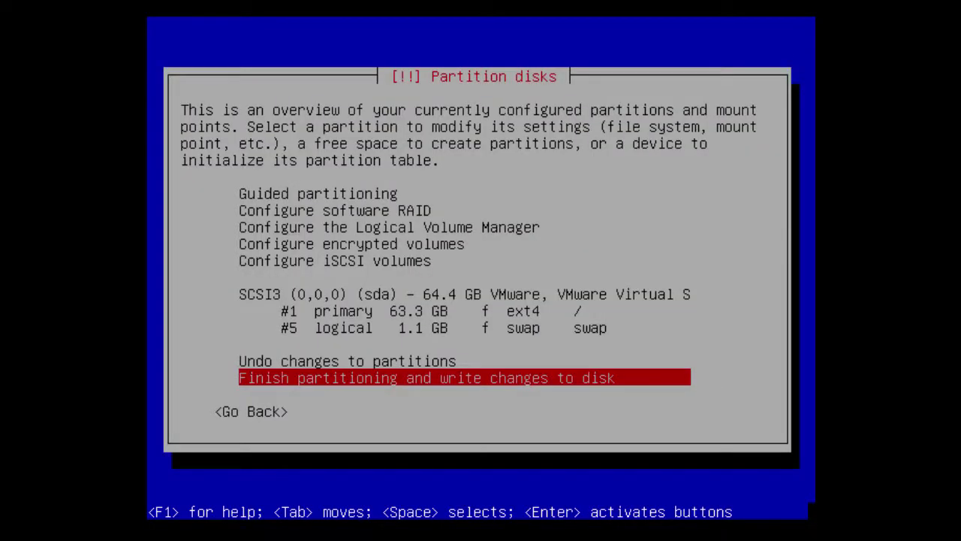
pyautogui.press('Return')
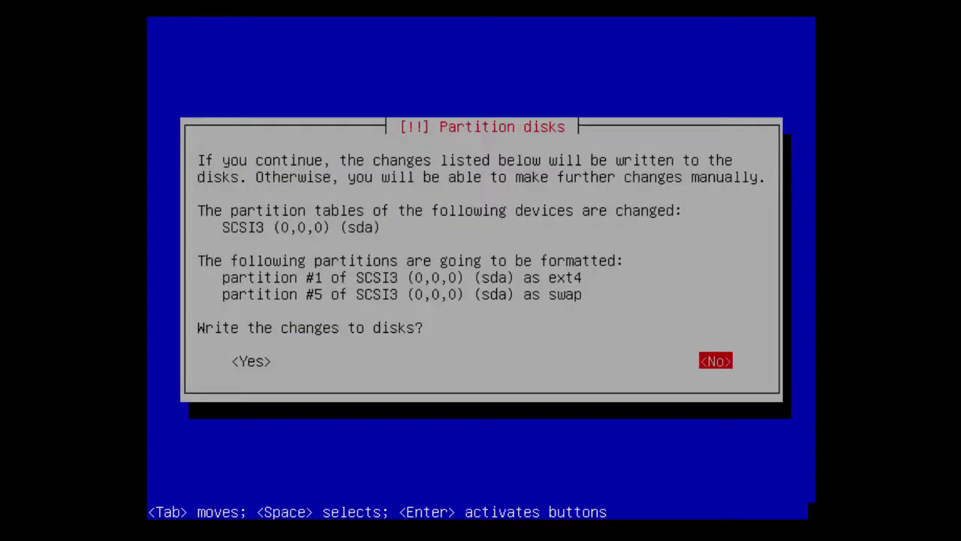
pyautogui.press('Tab')
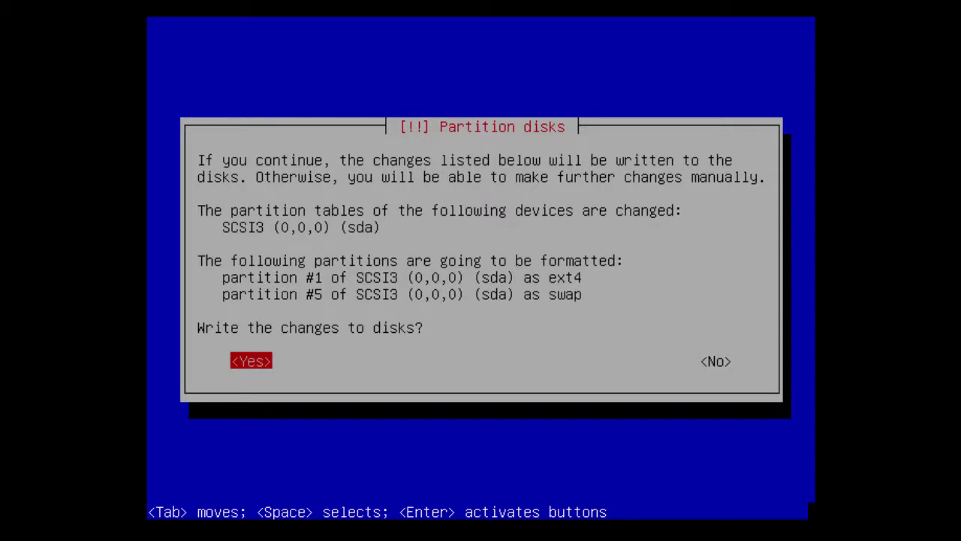
pyautogui.press('Return')
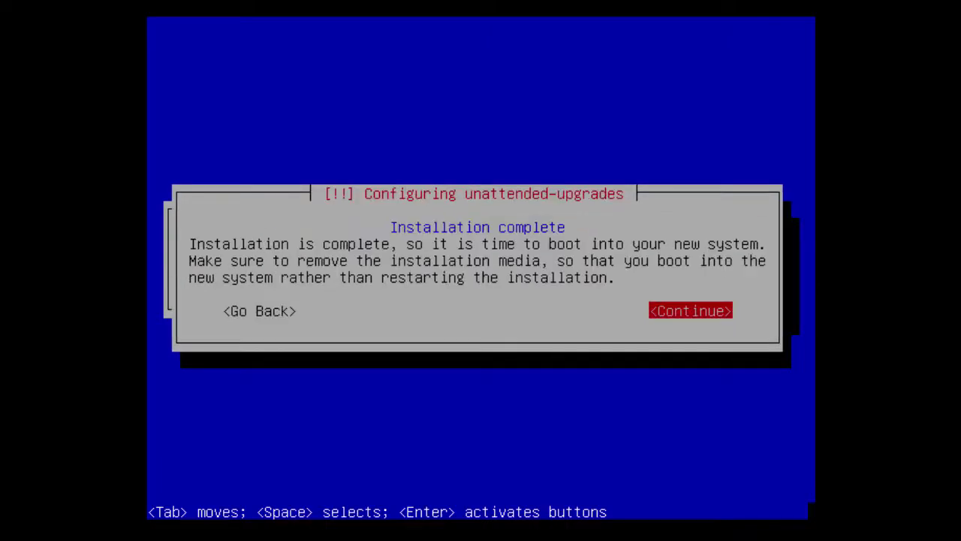
# Reboot into the installed Q4OS and log in with the new user's username and password.
pyautogui.press('Return')
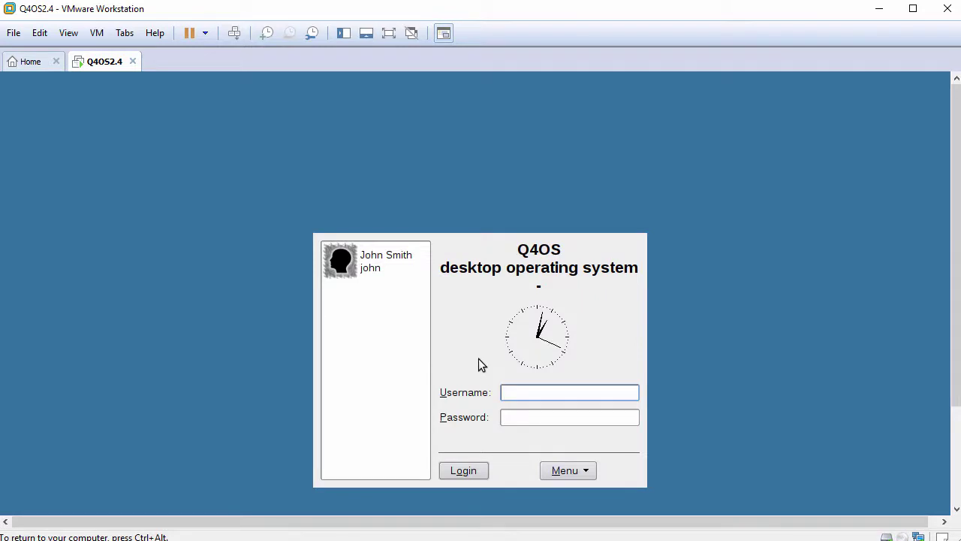
pyautogui.press('Tab')
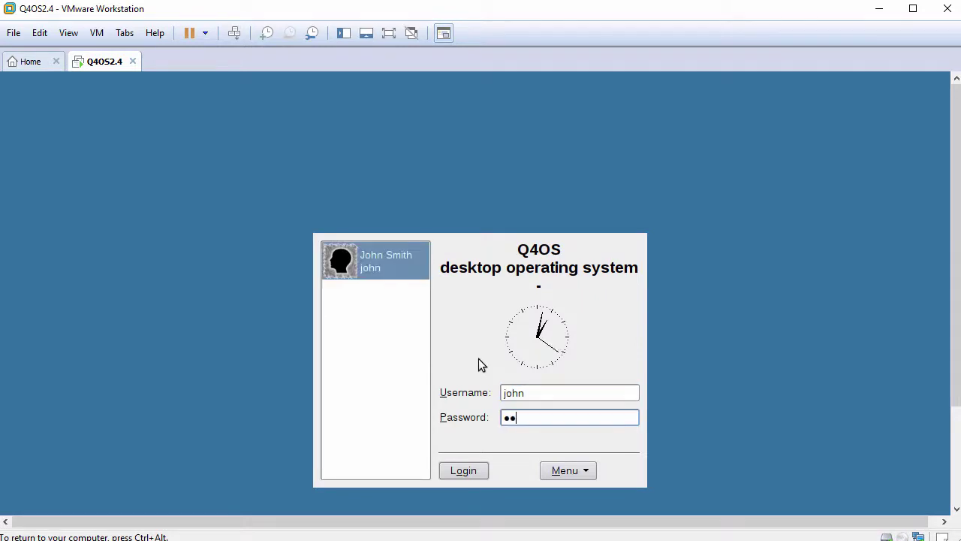
pyautogui.click(464, 471)
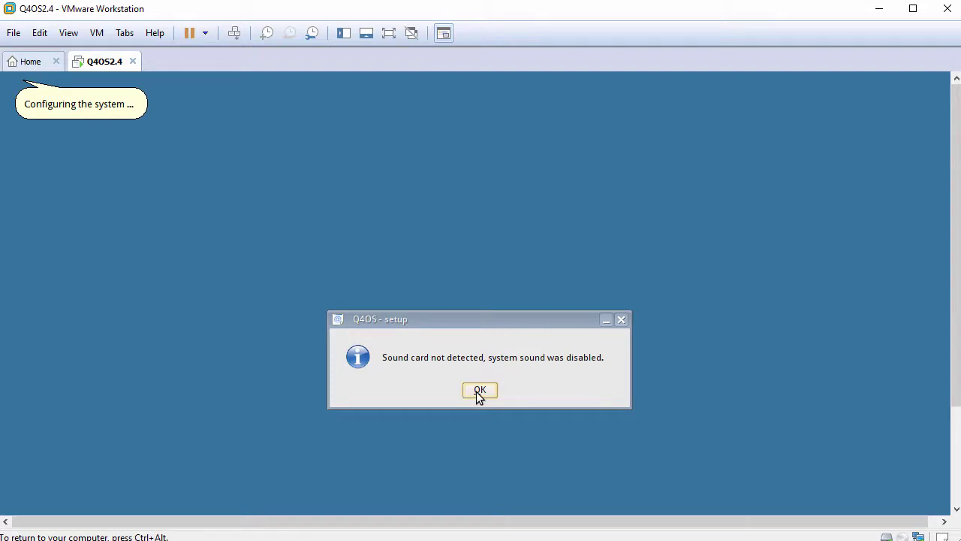
# Dismiss the sound notice, install the Basic Q4OS Desktop profile, and acknowledge setup completion.
pyautogui.click(477, 395)
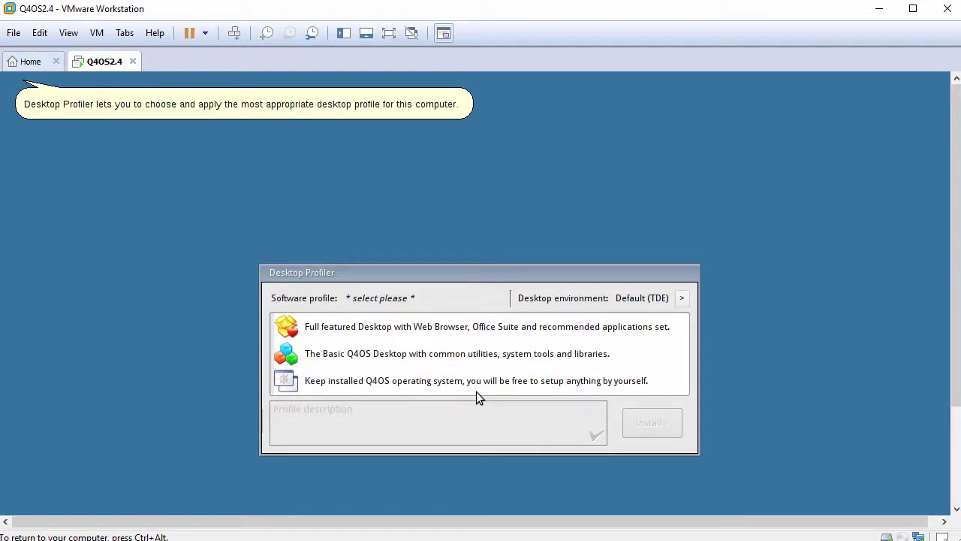
pyautogui.moveTo(410, 276); pyautogui.dragTo(399, 184)
pyautogui.click(377, 235)
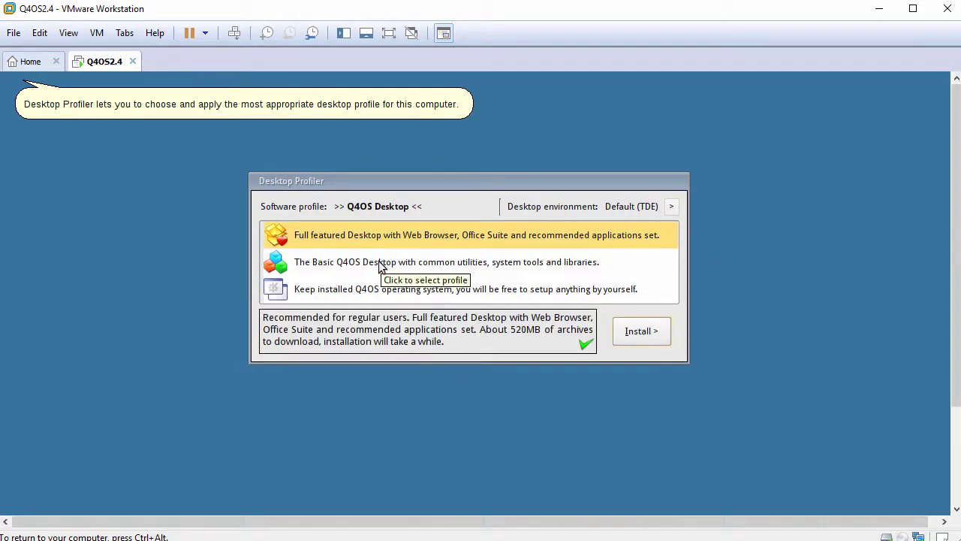
pyautogui.click(379, 261)
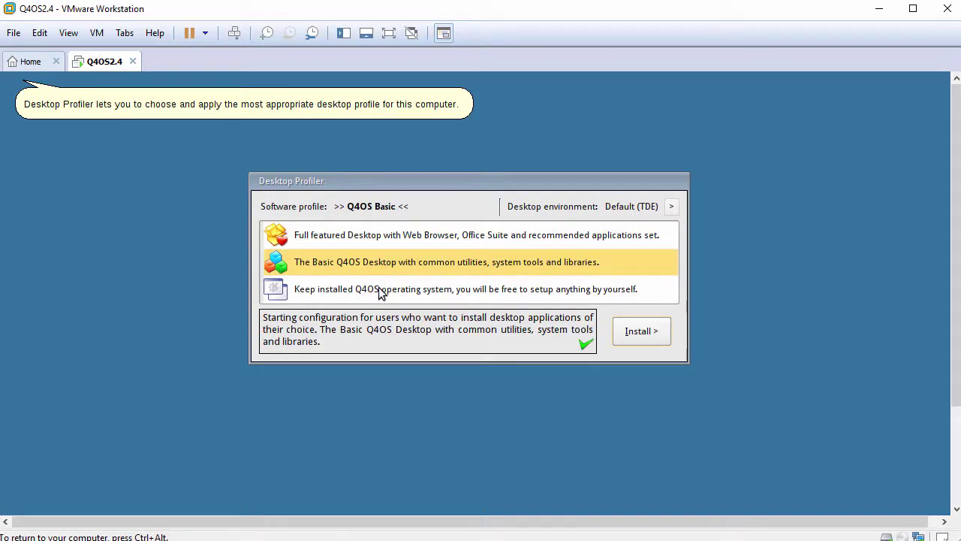
pyautogui.click(379, 290)
pyautogui.click(381, 264)
pyautogui.click(637, 342)
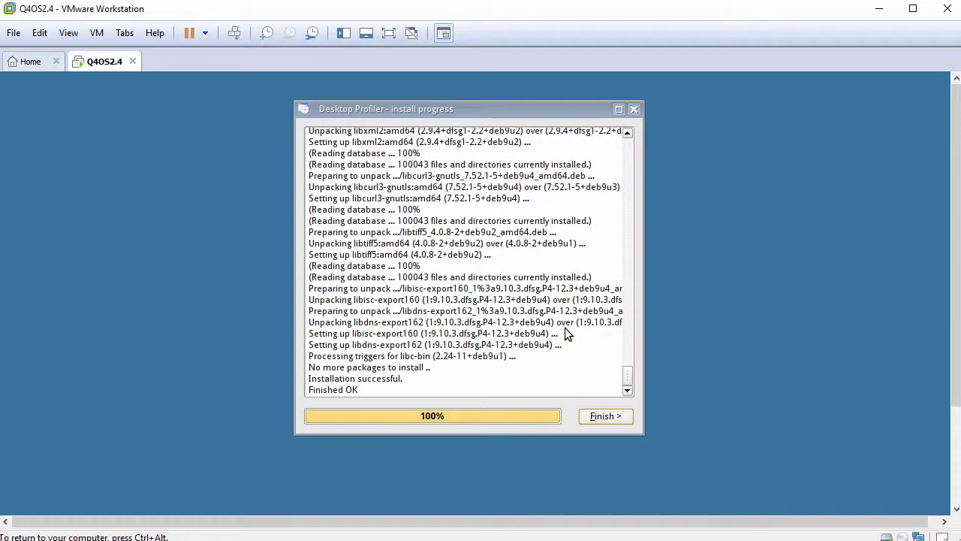
pyautogui.click(591, 413)
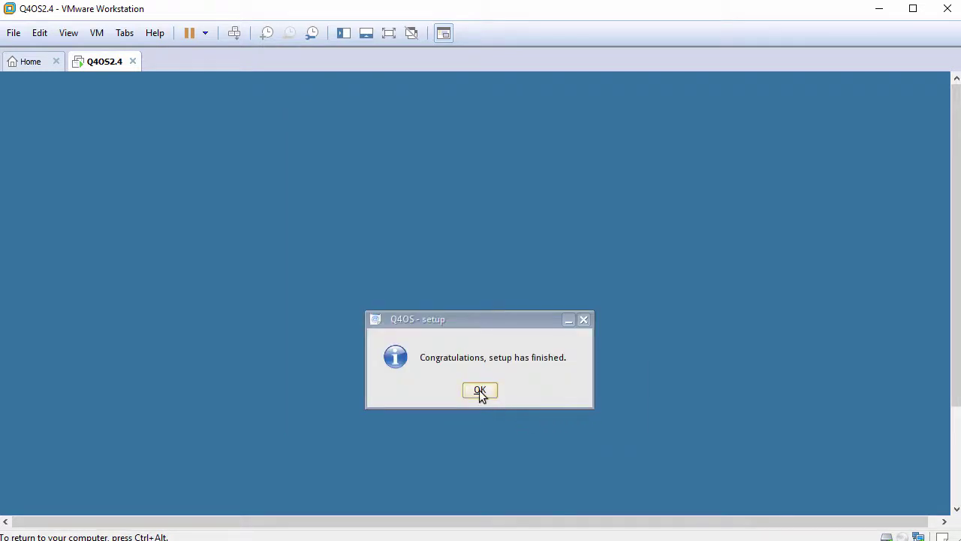
pyautogui.click(480, 391)
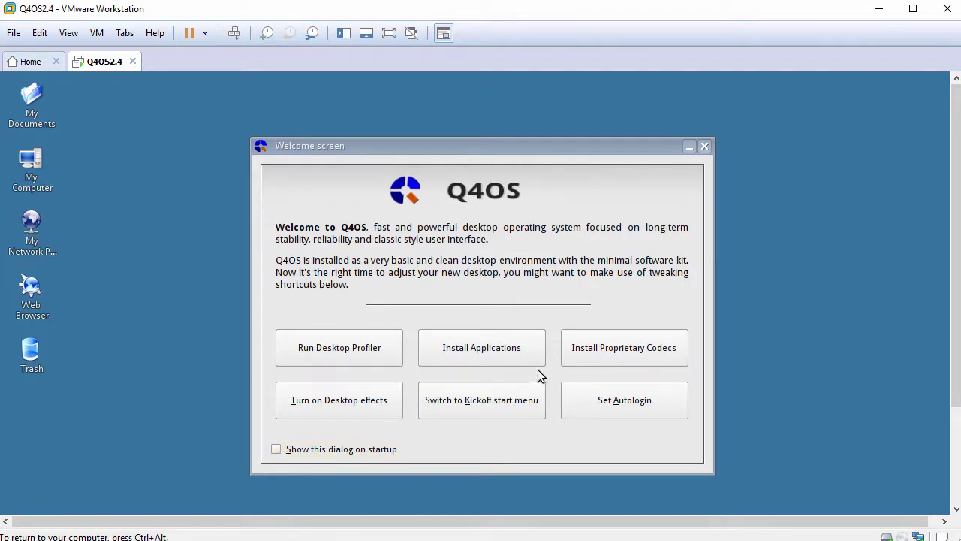
# Close the welcome screen and open a terminal from the guest desktop's context menu.
pyautogui.click(710, 149)
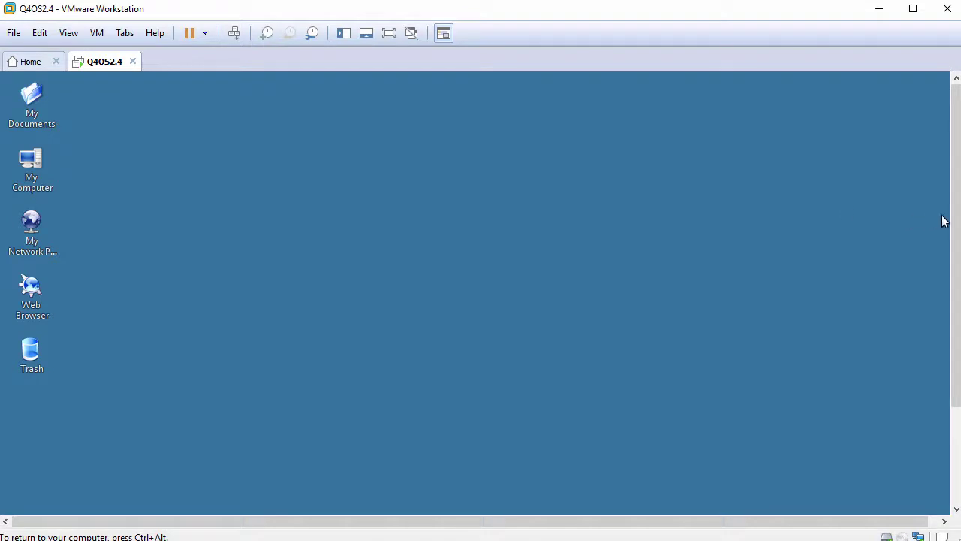
pyautogui.moveTo(956, 220); pyautogui.dragTo(954, 193)
pyautogui.click(785, 202)
pyautogui.click(69, 33)
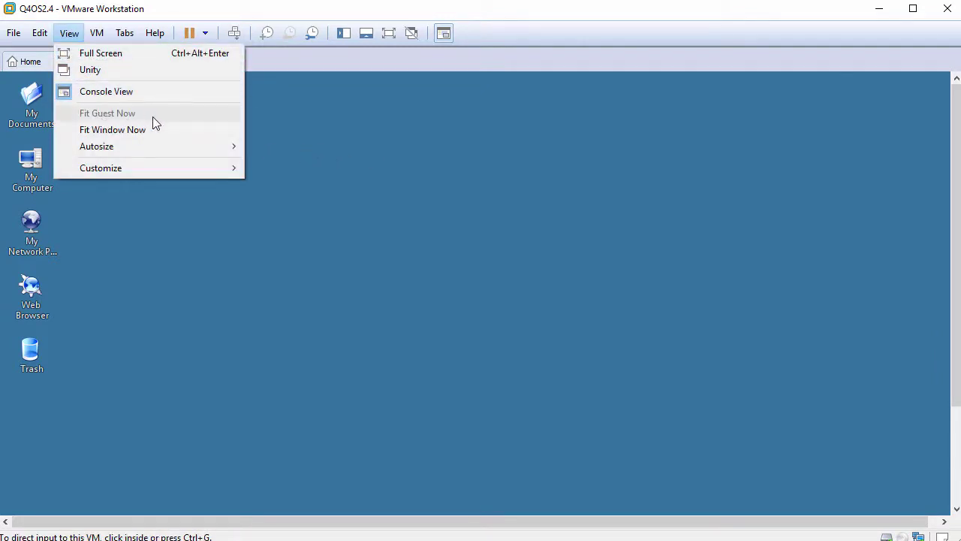
pyautogui.click(364, 233)
pyautogui.rightClick(364, 233)
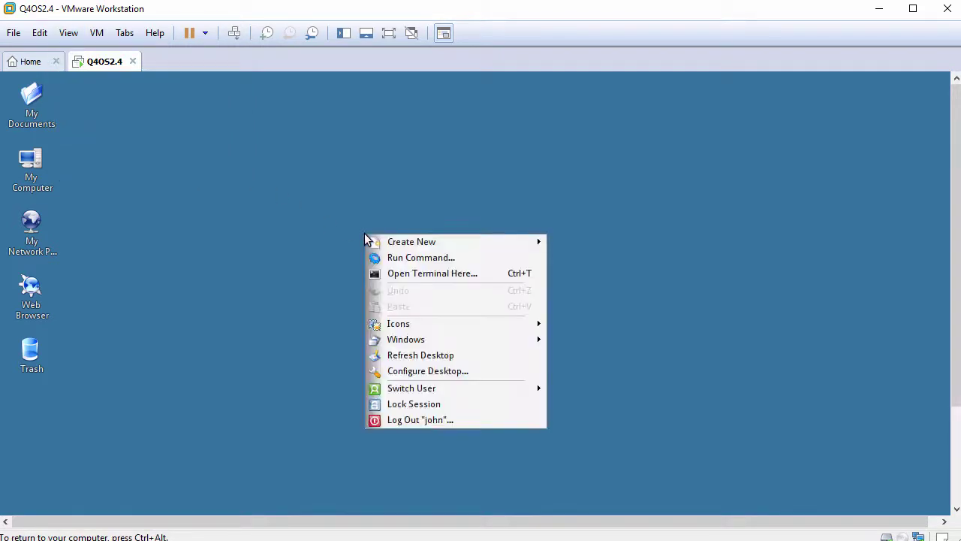
pyautogui.click(410, 275)
# Set the terminal font size to 12 and enlarge the terminal window.
pyautogui.rightClick(388, 232)
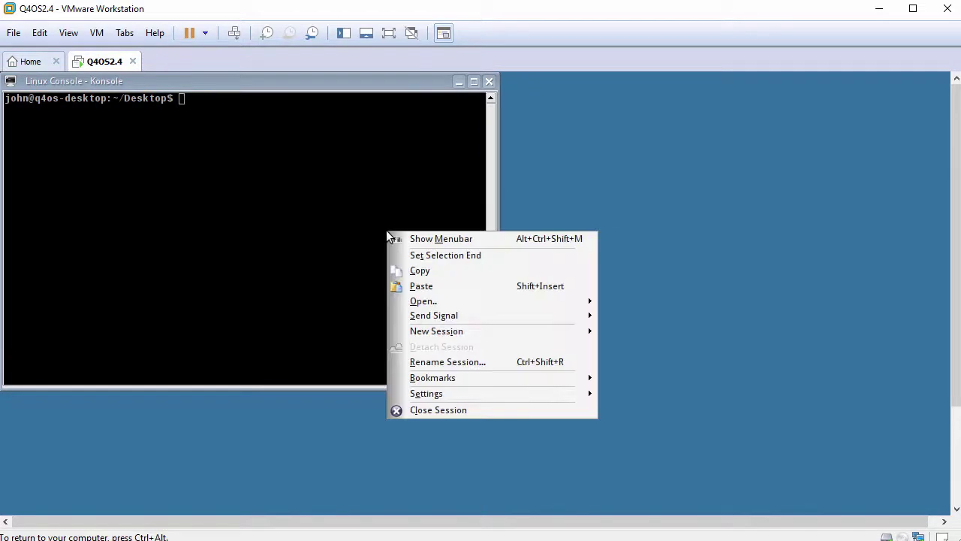
pyautogui.moveTo(502, 396)
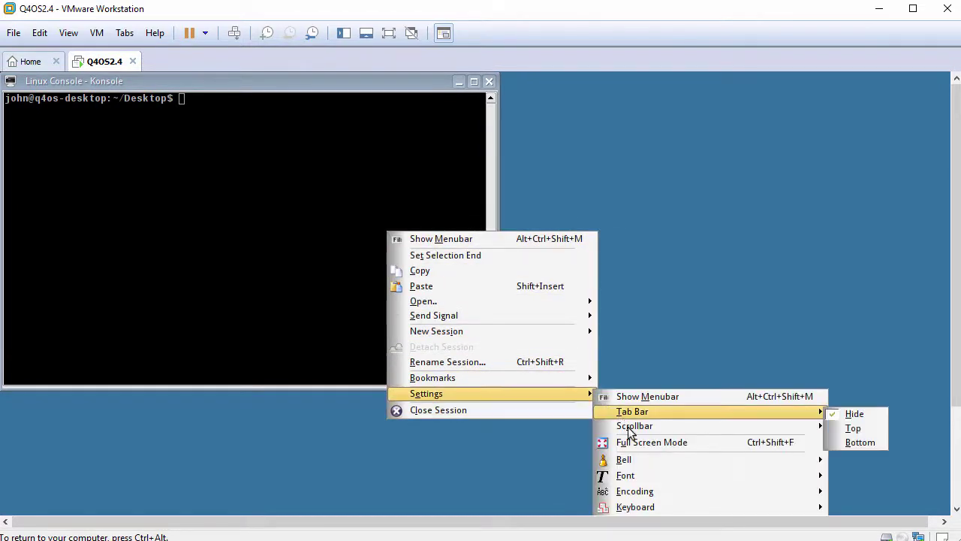
pyautogui.moveTo(646, 478)
pyautogui.press('Right')
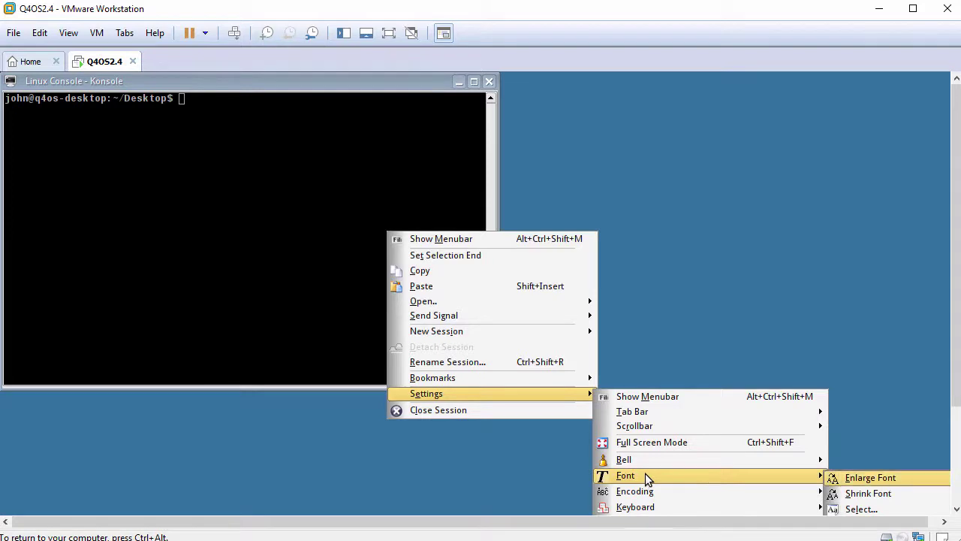
pyautogui.click(850, 509)
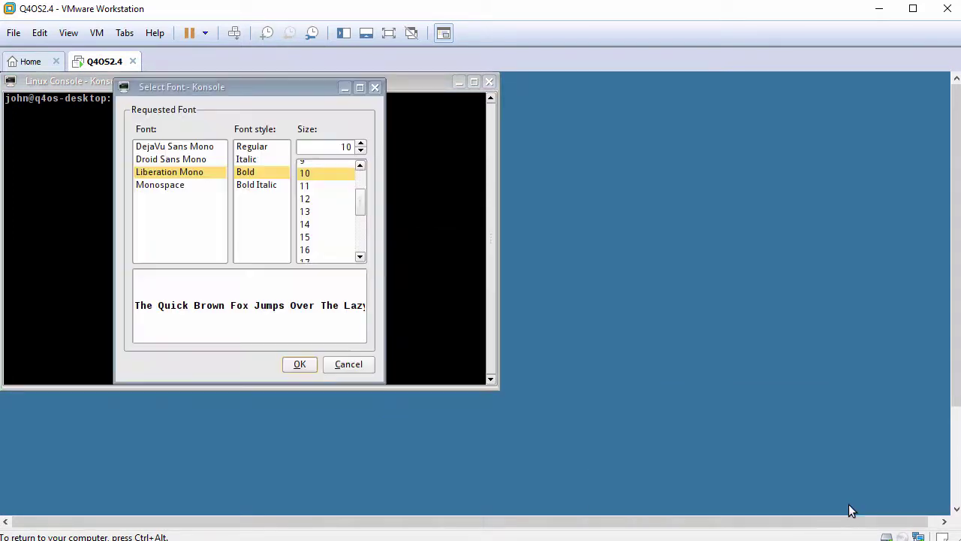
pyautogui.click(314, 199)
pyautogui.click(306, 365)
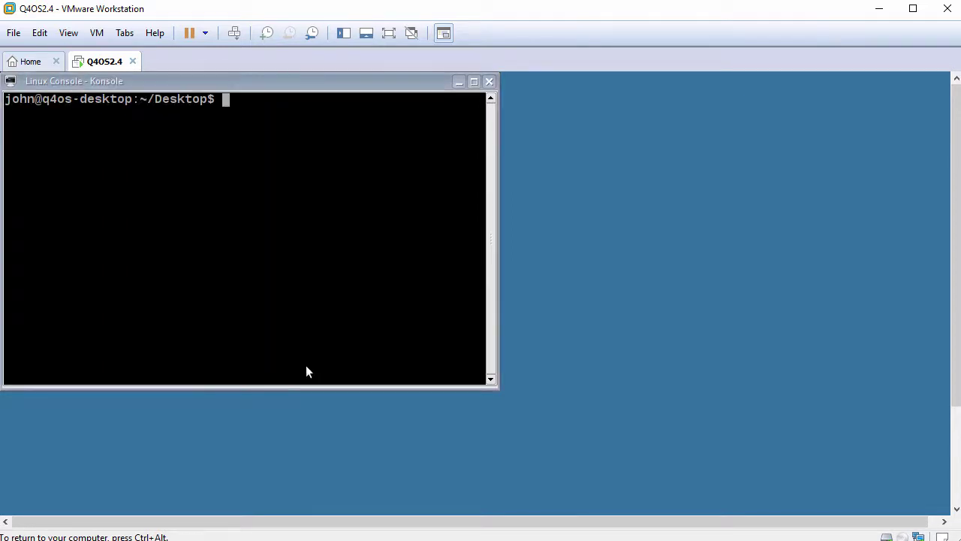
pyautogui.moveTo(497, 384); pyautogui.dragTo(815, 470)
# Run cd and whoami, then open a root shell with sudo bash and confirm root with whoami.
pyautogui.press('Return')
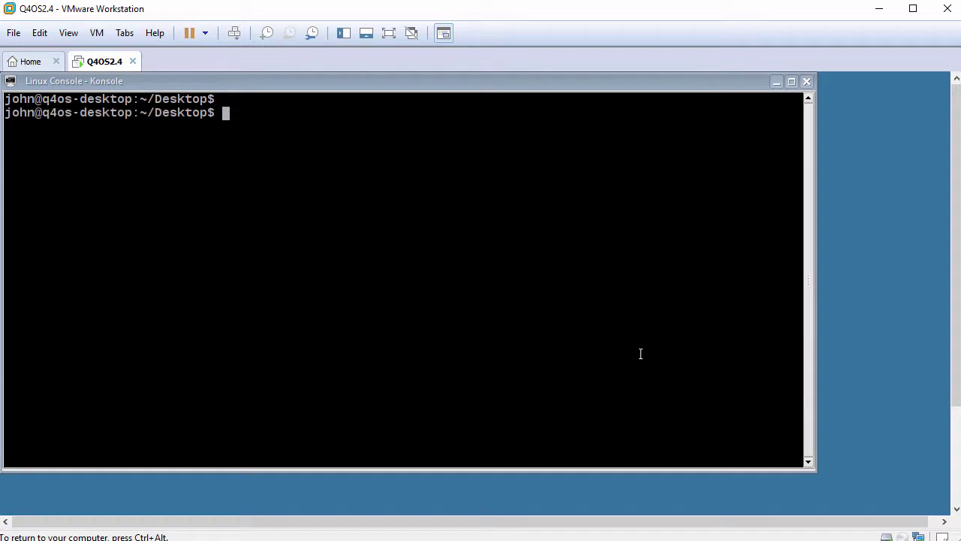
pyautogui.write('cd')
pyautogui.press('Return')
pyautogui.press('Return')
pyautogui.write('whoami')
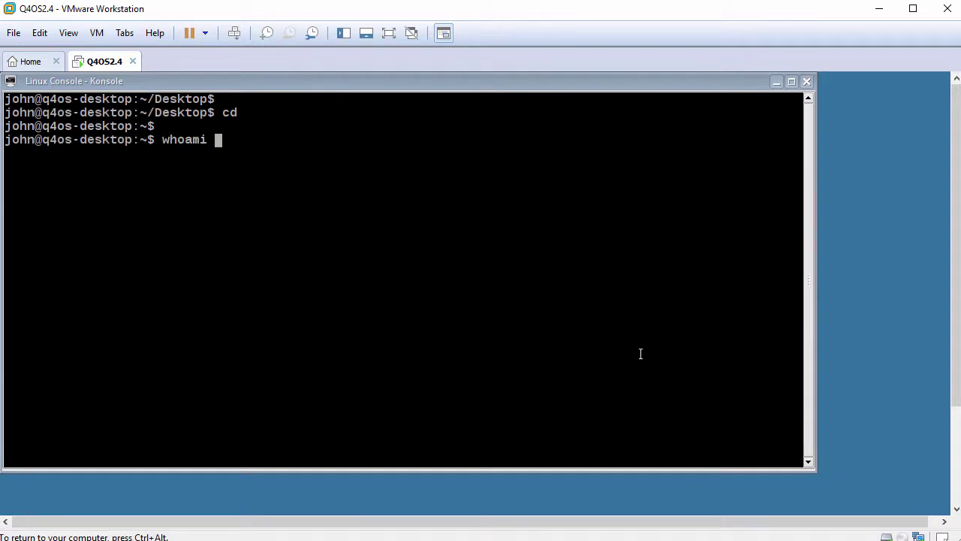
pyautogui.press('Return')
pyautogui.press('Return')
pyautogui.write('sudo bash')
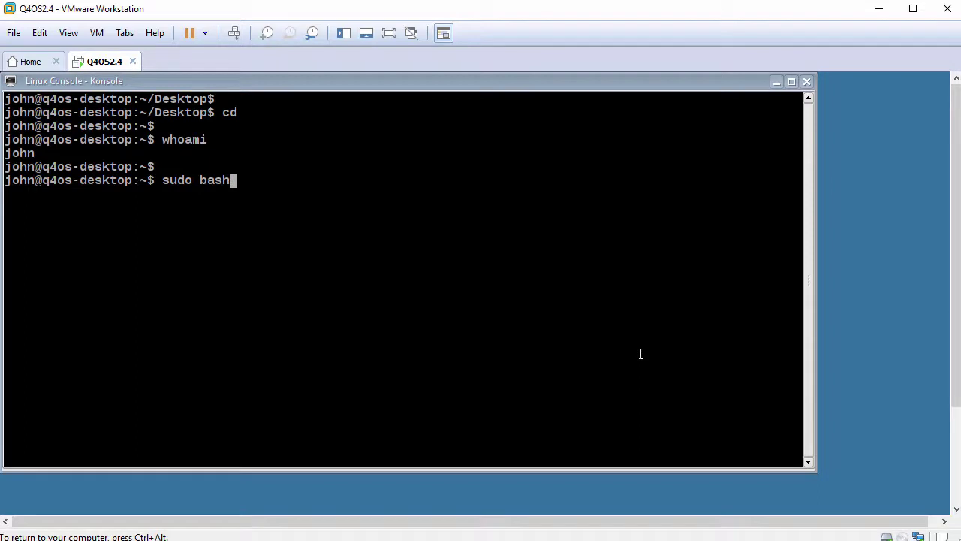
pyautogui.press('Return')
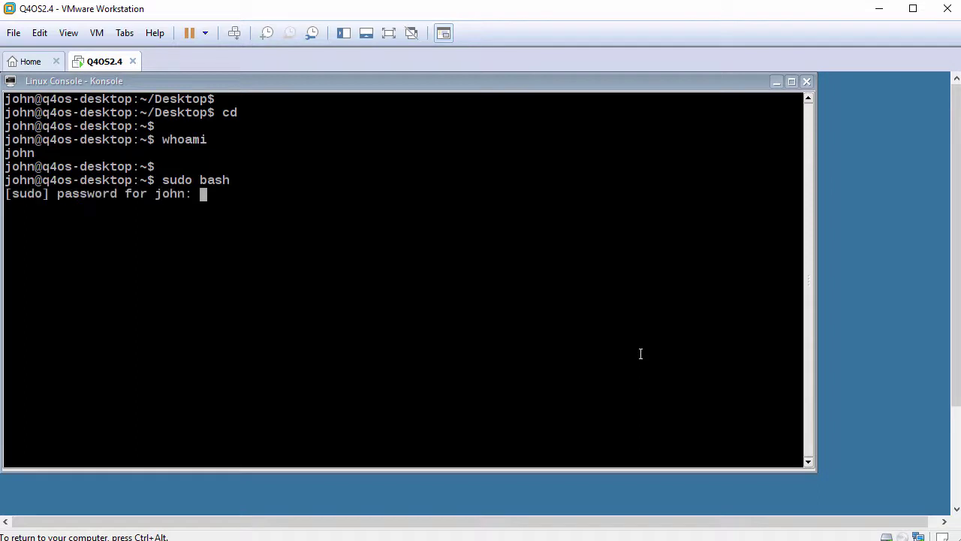
pyautogui.press('Return')
pyautogui.press('Return')
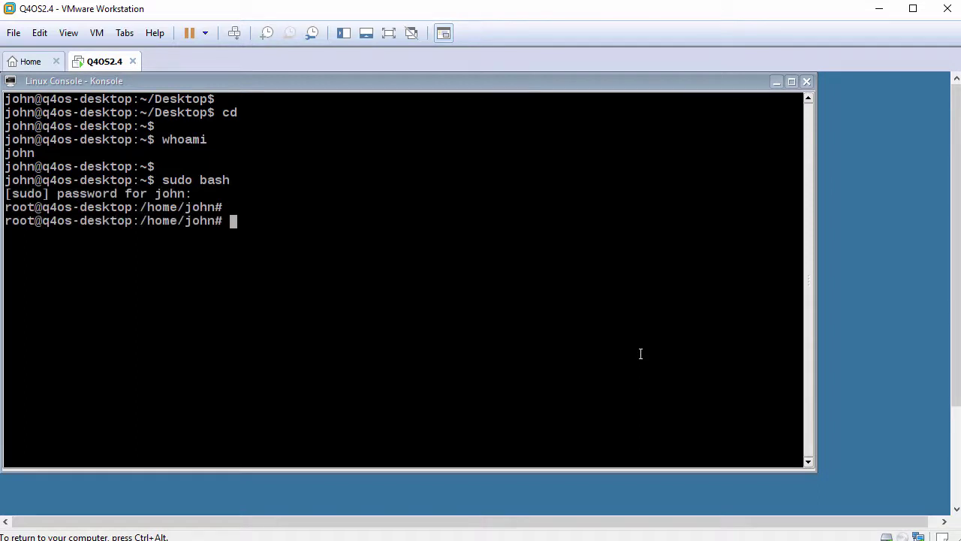
pyautogui.write('cd')
pyautogui.press('Return')
pyautogui.press('Return')
pyautogui.write('whoami')
pyautogui.press('Return')
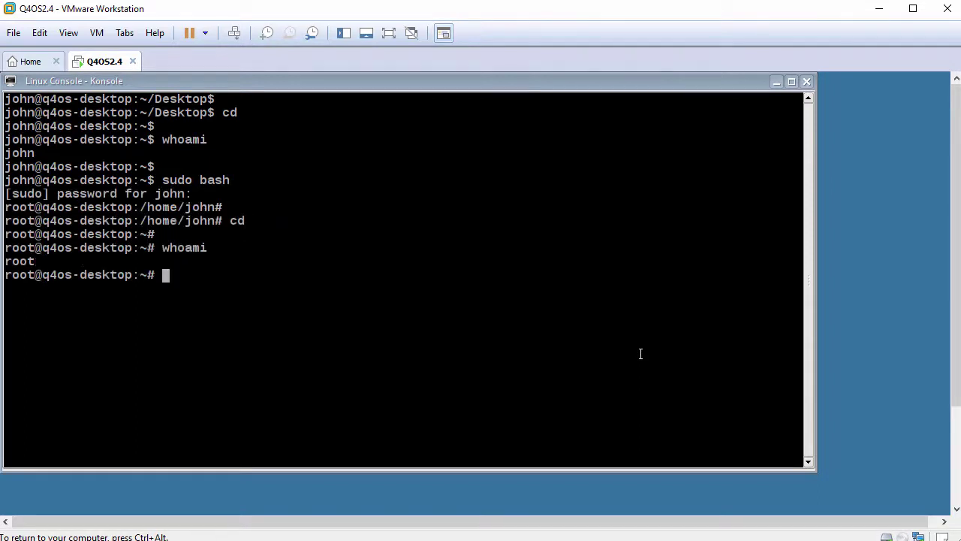
pyautogui.press('Return')
pyautogui.write('ping ')
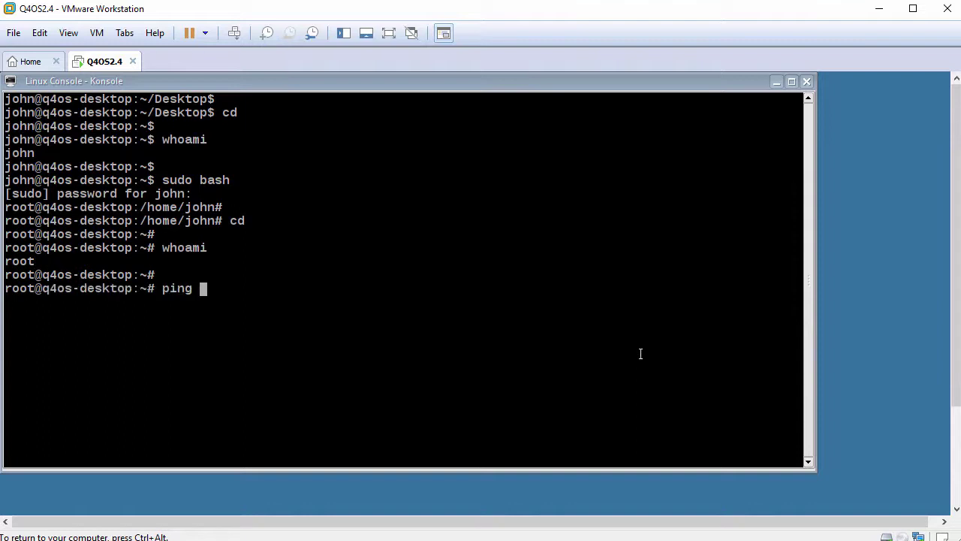
pyautogui.write('-c 3 www.goo')
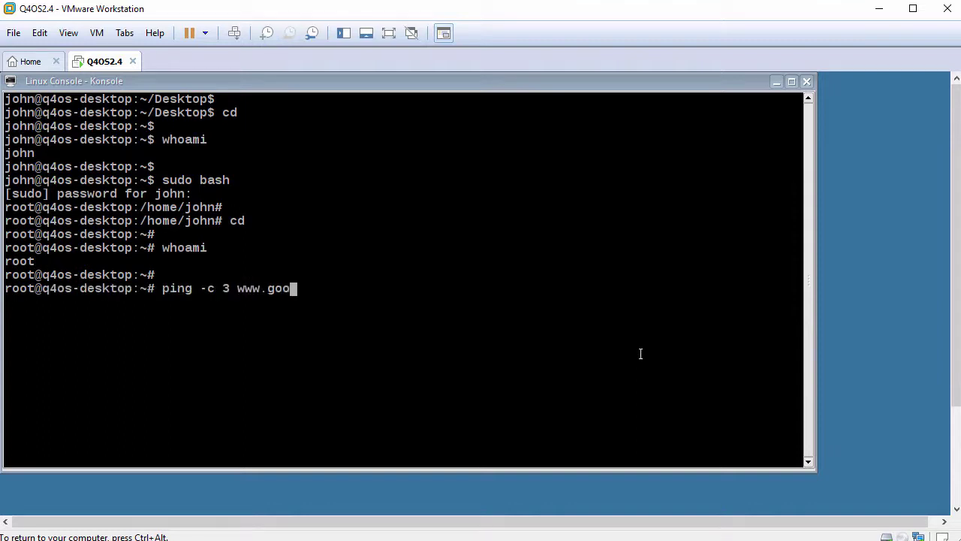
pyautogui.write('gle.com')
pyautogui.press('Return')
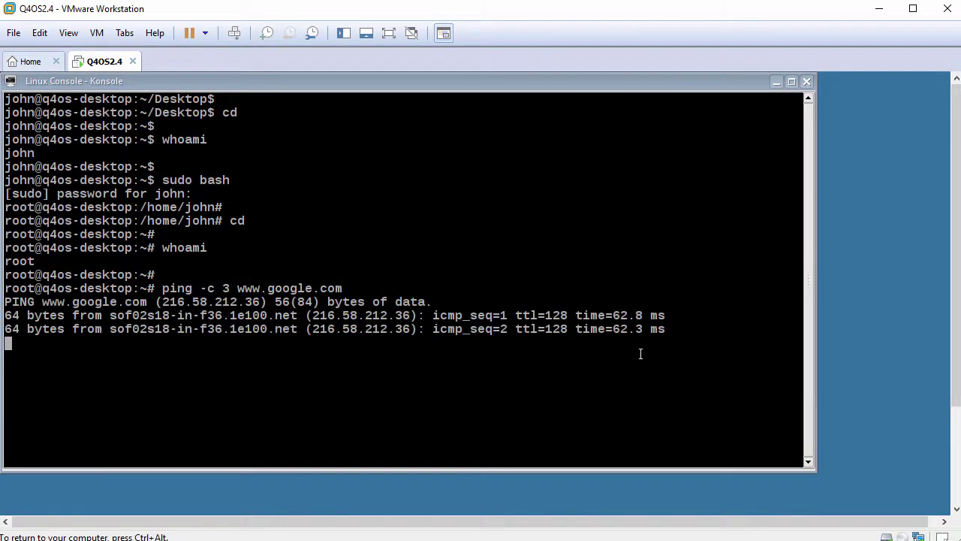
pyautogui.press('Return')
pyautogui.write('apt update')
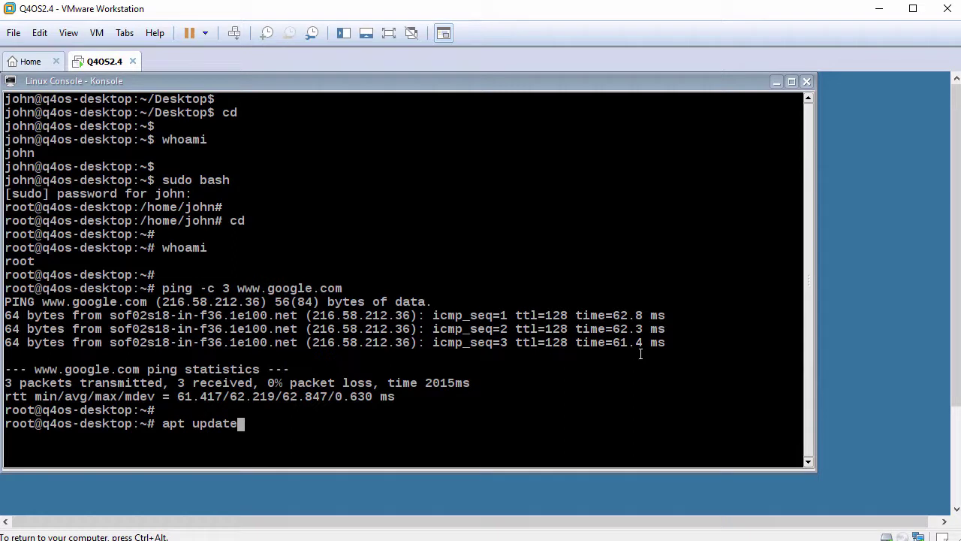
pyautogui.press('Return')
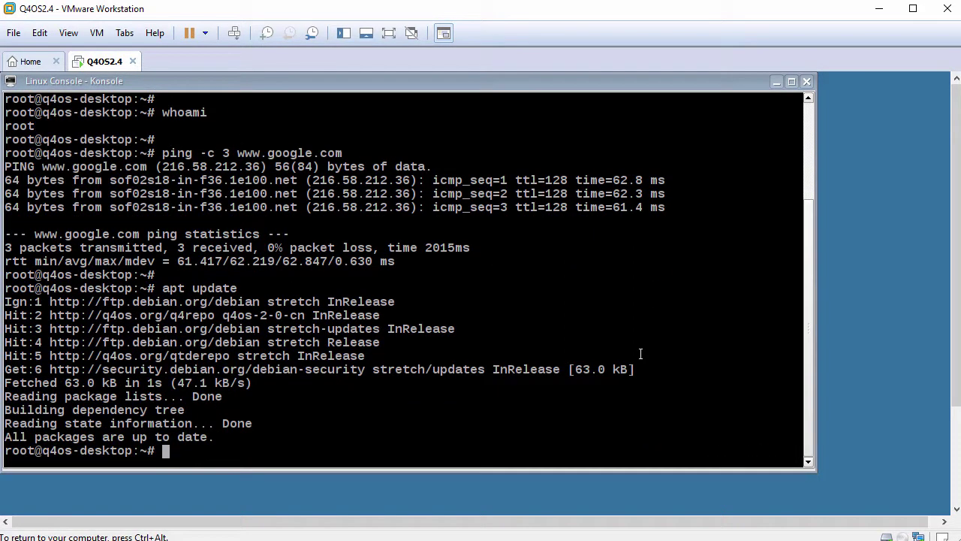
# Install open-vm-tools-desktop with apt, answering y, then enter the reboot command.
pyautogui.press('Return')
pyautogui.write('apt insta')
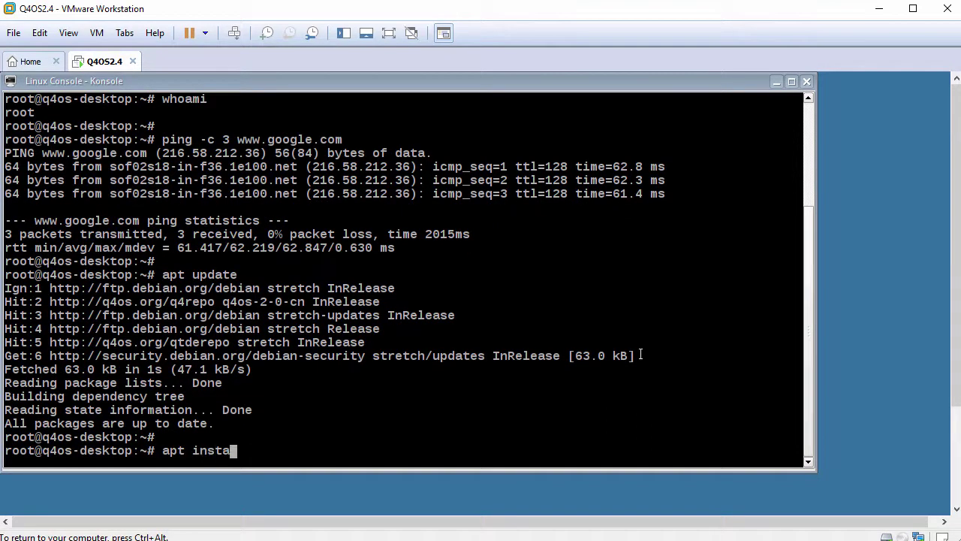
pyautogui.write('ll open-vm-')
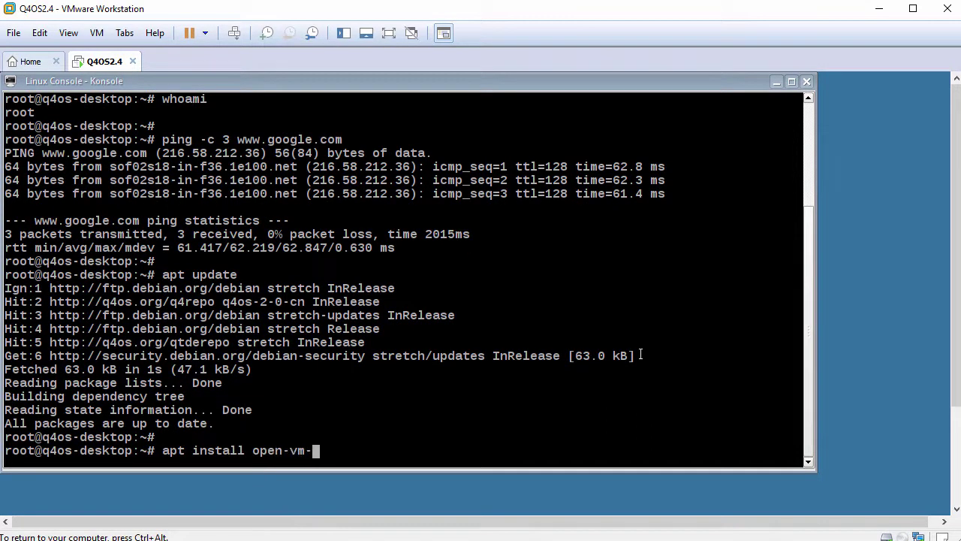
pyautogui.write('tools-deskto')
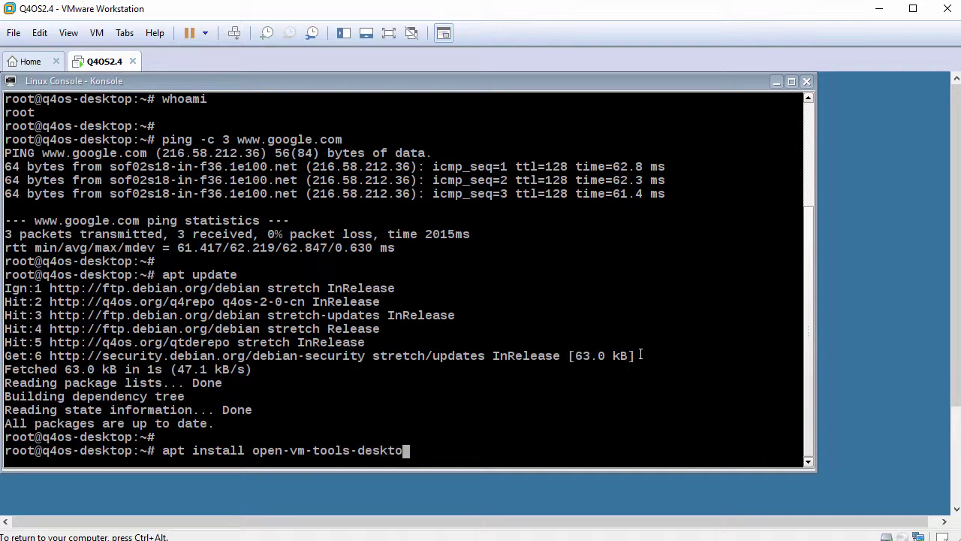
pyautogui.write('p')
pyautogui.press('Return')
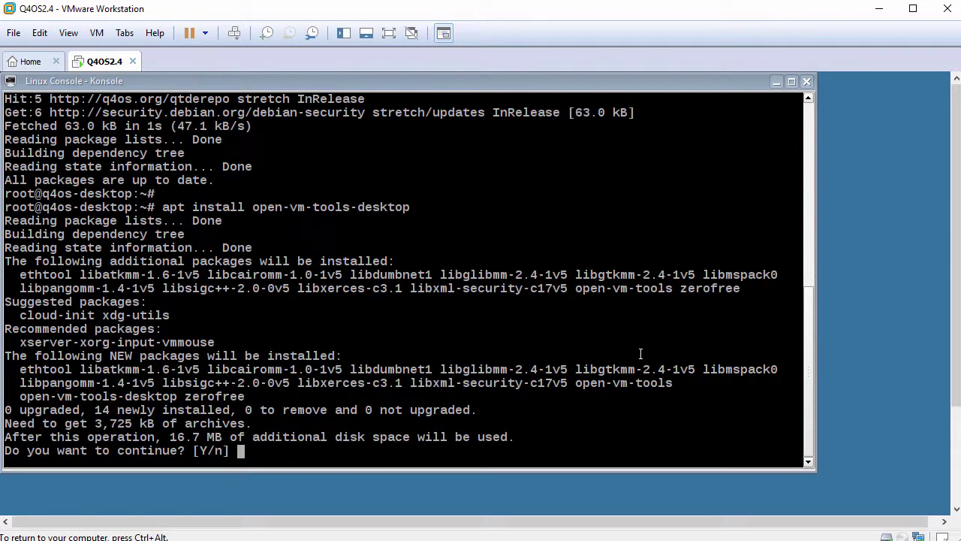
pyautogui.write('y')
pyautogui.press('Return')
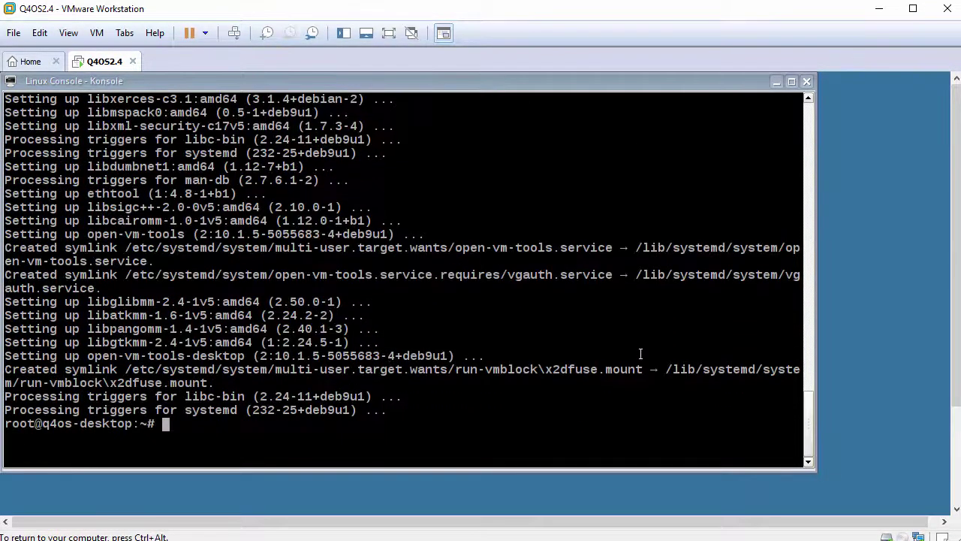
pyautogui.press('Return')
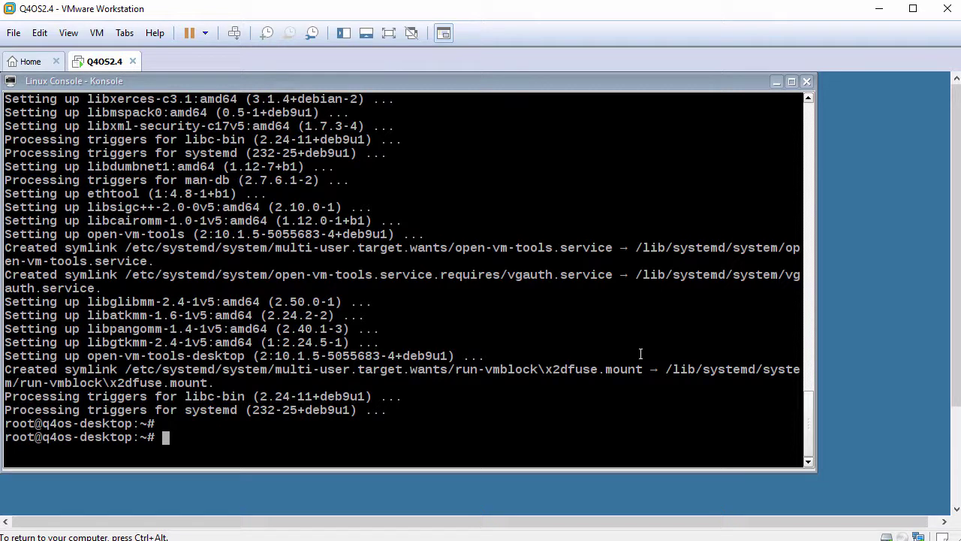
pyautogui.write('reboot')
# Reboot the guest and log back in with the account password.
pyautogui.press('Return')
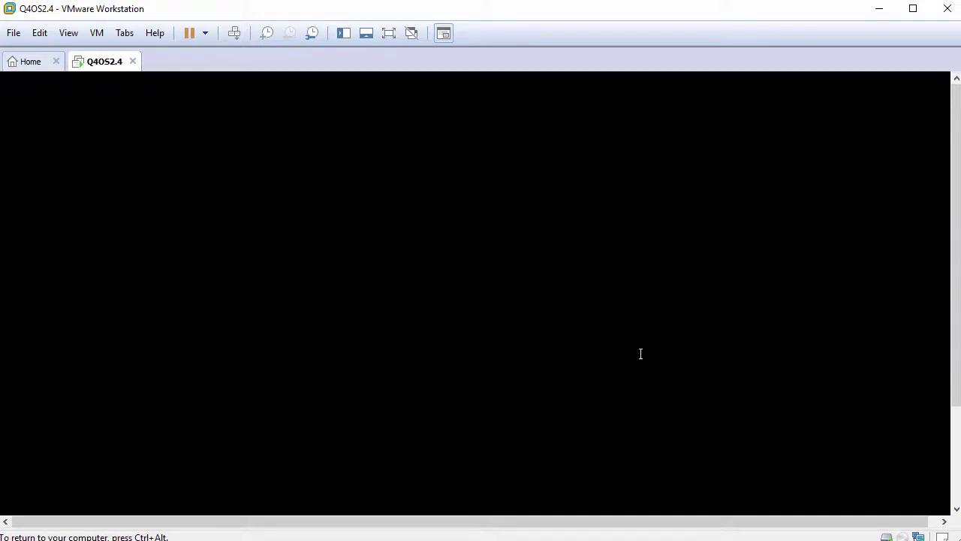
pyautogui.write('password')
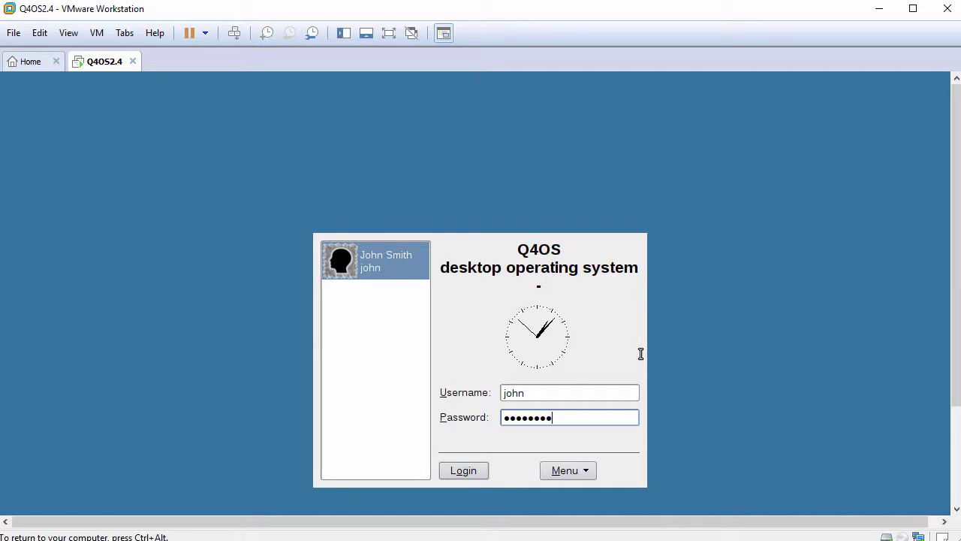
pyautogui.press('Return')
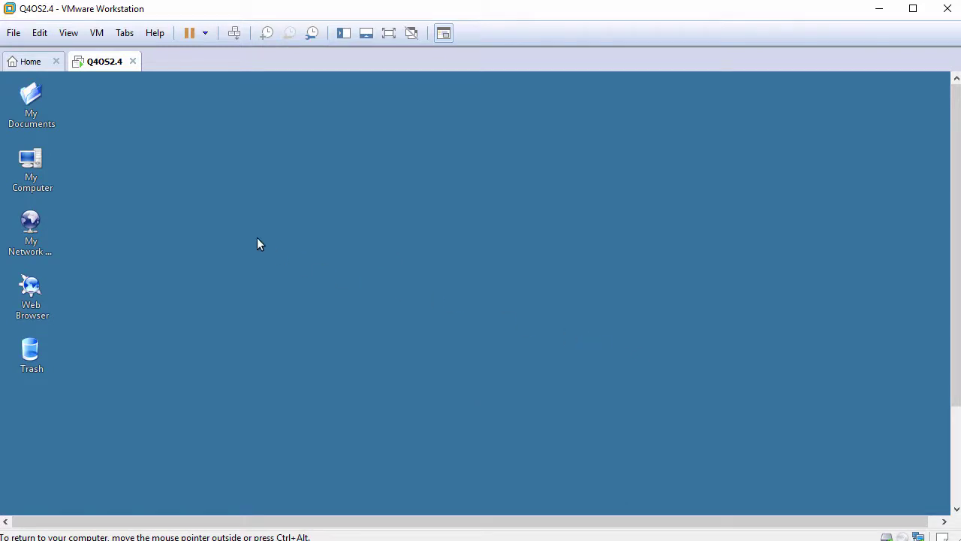
# Fit the guest display to the window and open the My Documents folder.
pyautogui.click(70, 33)
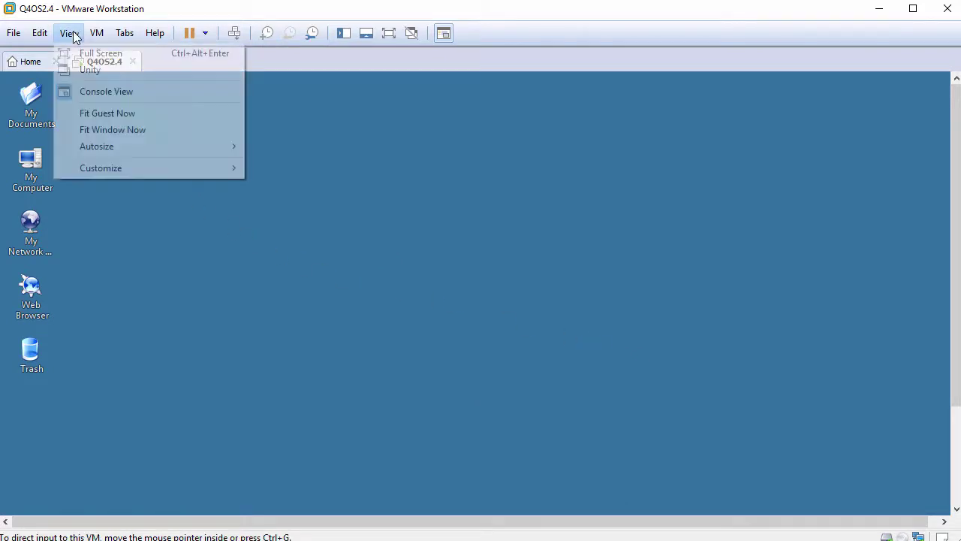
pyautogui.click(117, 114)
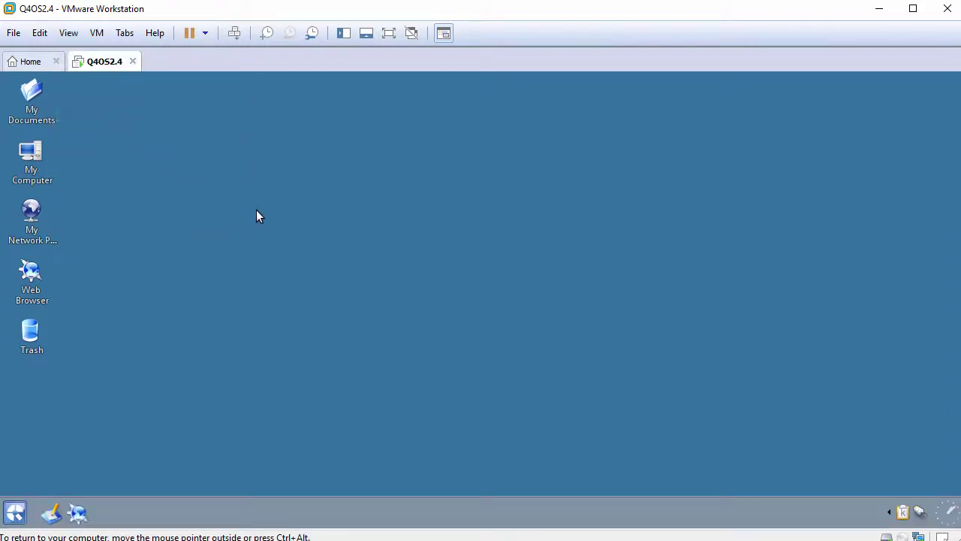
pyautogui.click(35, 101)
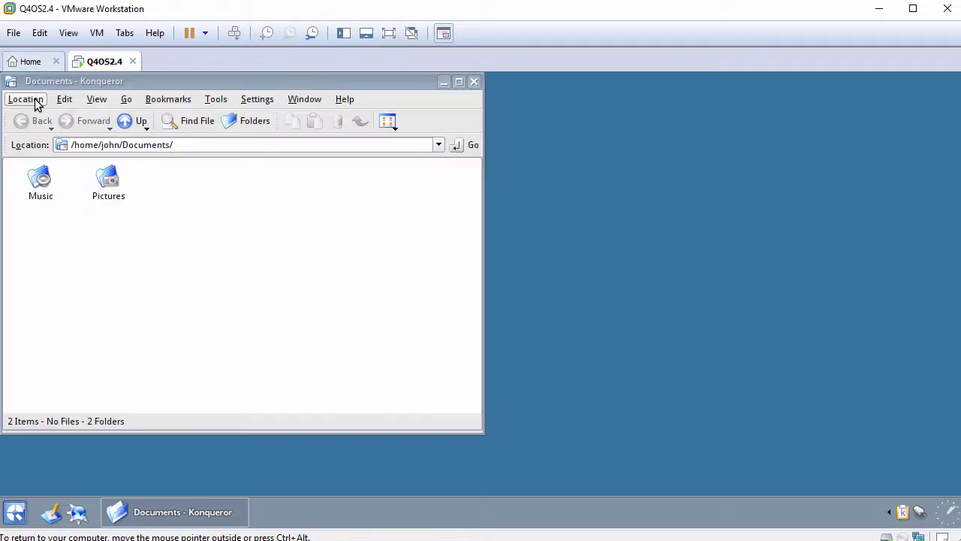
# Copy FileFromHost.txt from the host into the guest's Documents folder.
pyautogui.moveTo(100, 85); pyautogui.dragTo(241, 103)
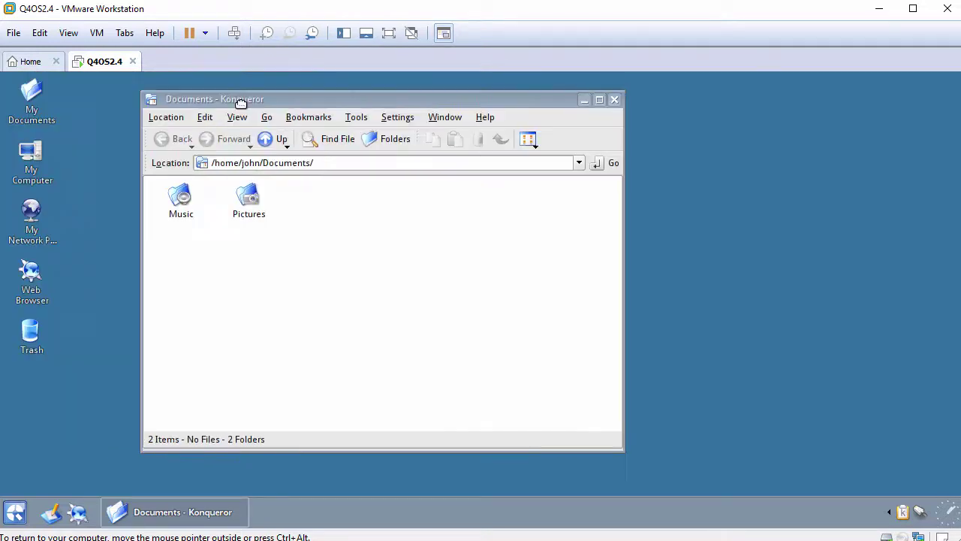
pyautogui.moveTo(3, 174); pyautogui.dragTo(361, 247)
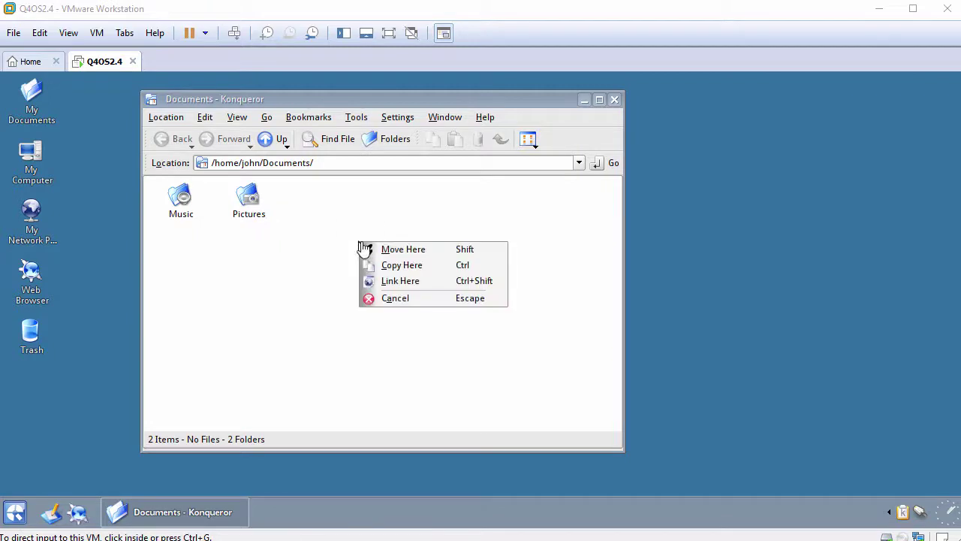
pyautogui.click(398, 264)
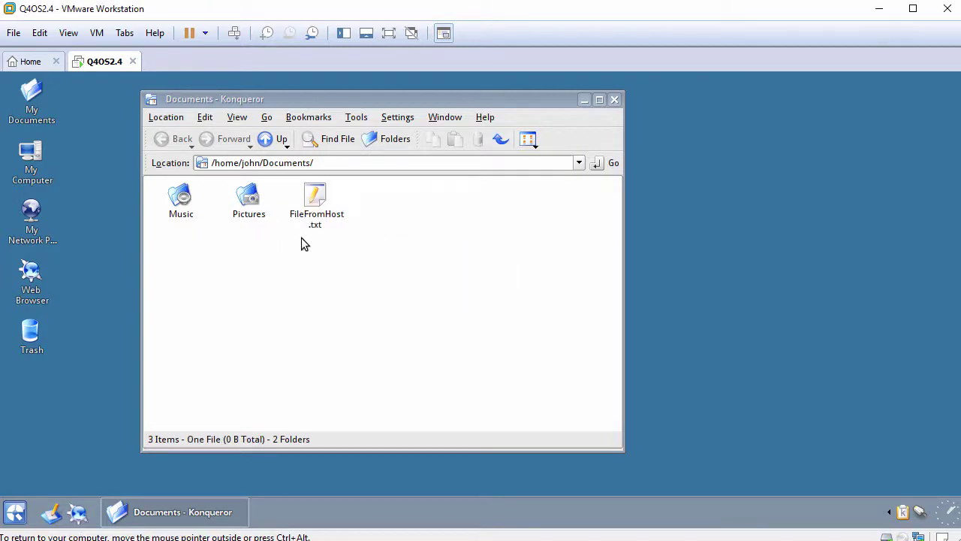
# Open FileFromHost.txt in KWrite and paste the host clipboard text into it.
pyautogui.moveTo(314, 214); pyautogui.dragTo(314, 208)
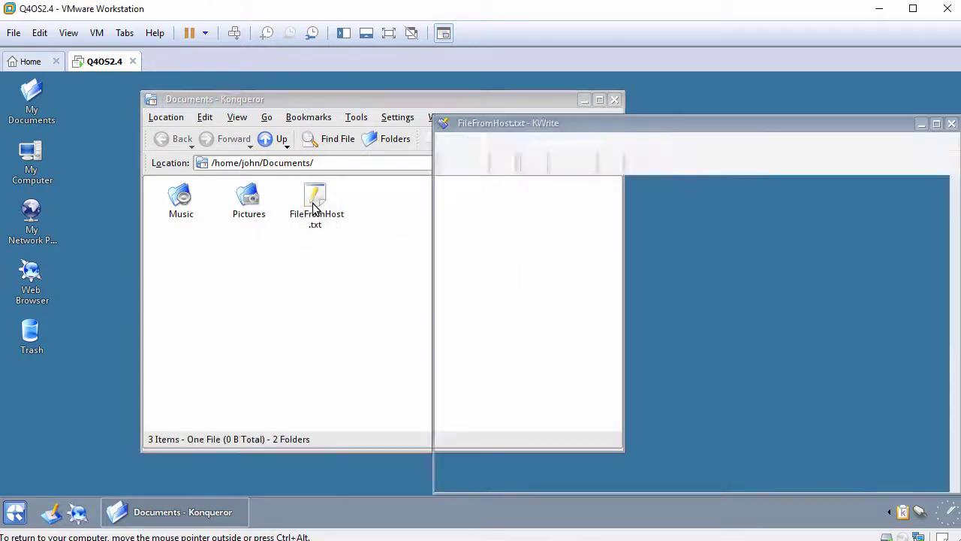
pyautogui.moveTo(502, 122); pyautogui.dragTo(315, 116)
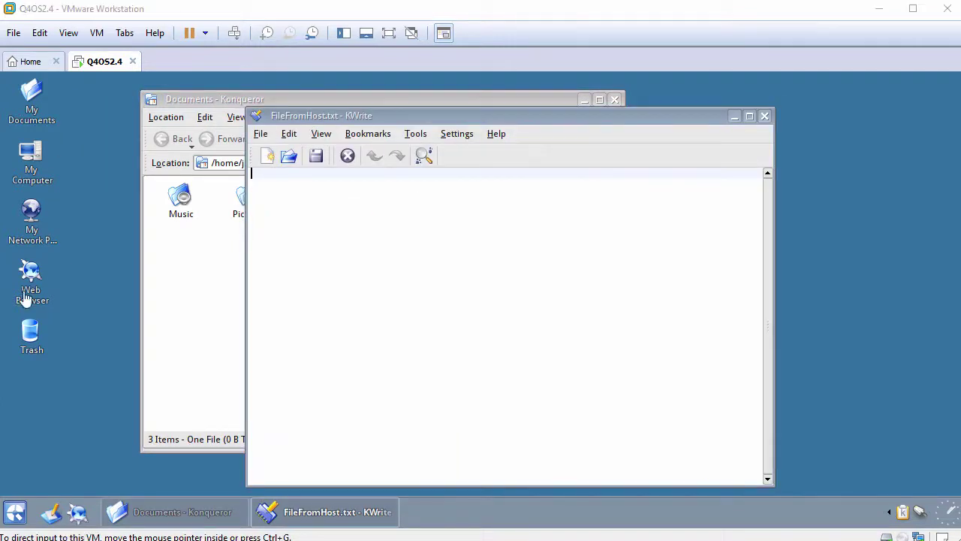
pyautogui.rightClick(438, 187)
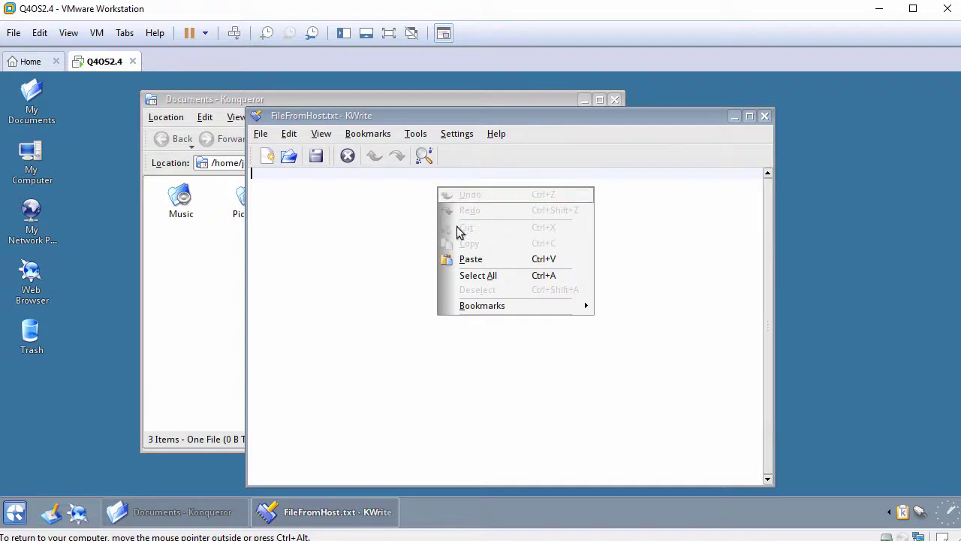
pyautogui.click(466, 261)
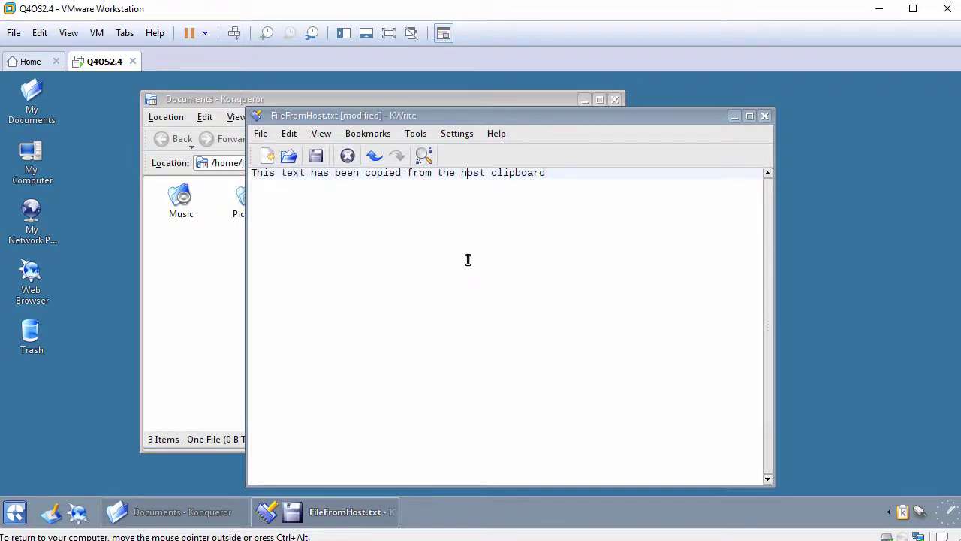
pyautogui.moveTo(252, 173); pyautogui.dragTo(581, 178)
pyautogui.click(588, 180)
# Close KWrite discarding the changes, then close the Documents window.
pyautogui.click(766, 116)
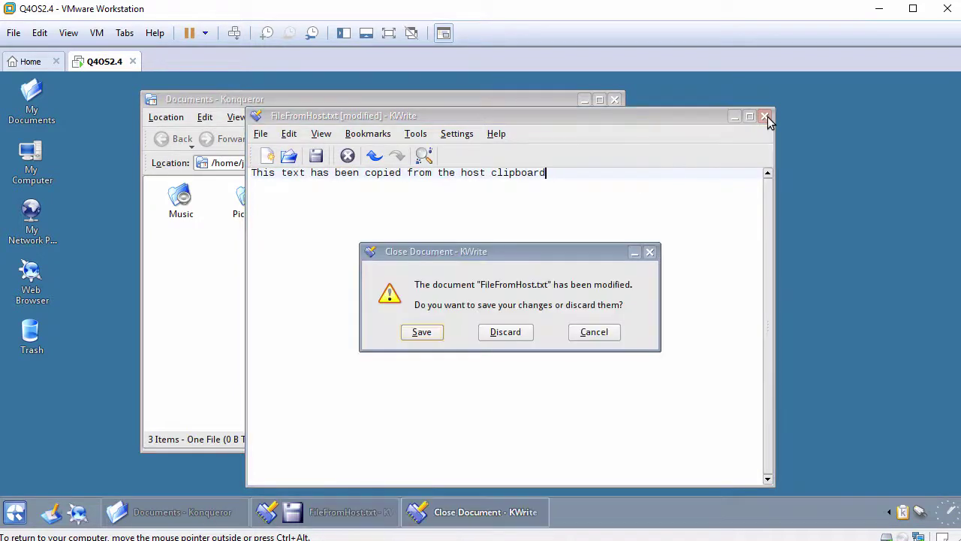
pyautogui.click(514, 335)
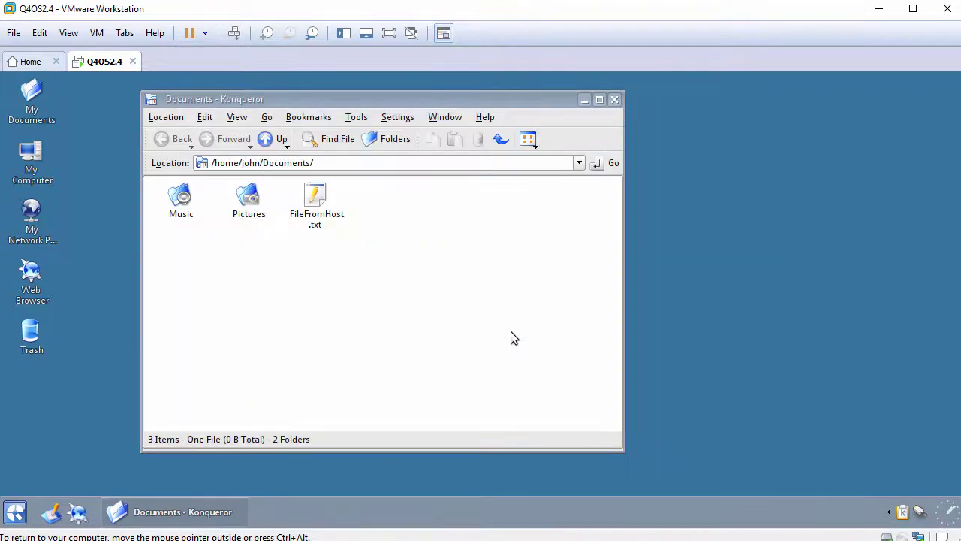
pyautogui.click(615, 100)
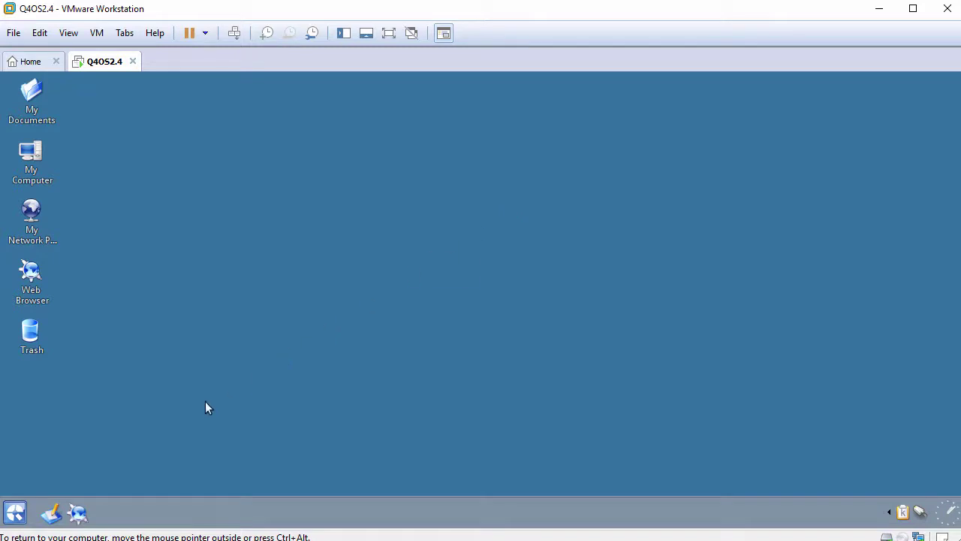
# Move the taskbar panel to the top-left position via Configure Panel and apply.
pyautogui.click(14, 515)
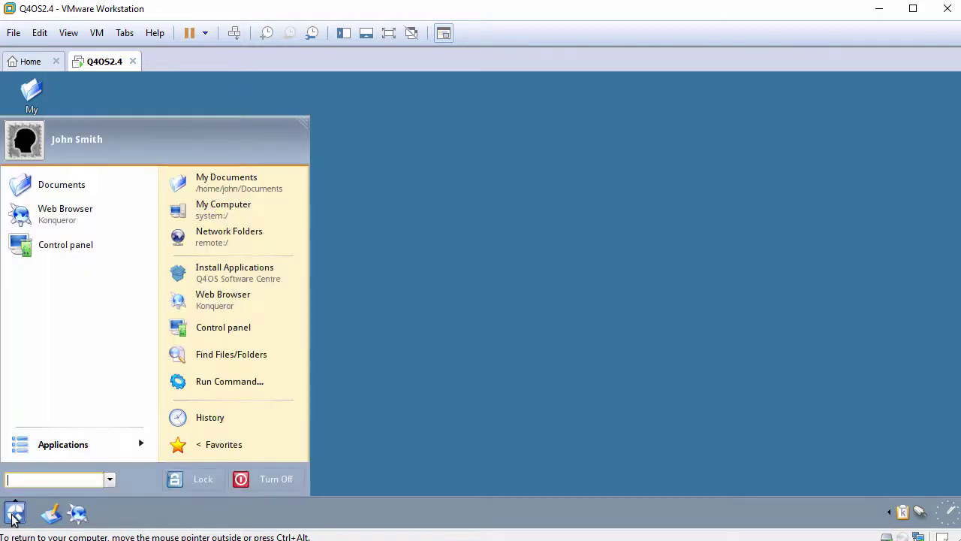
pyautogui.click(97, 447)
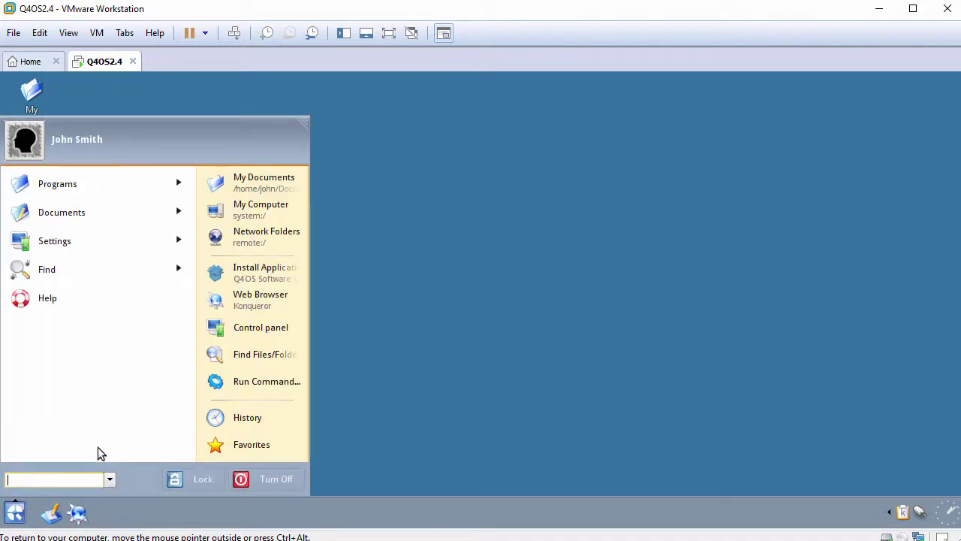
pyautogui.click(409, 508)
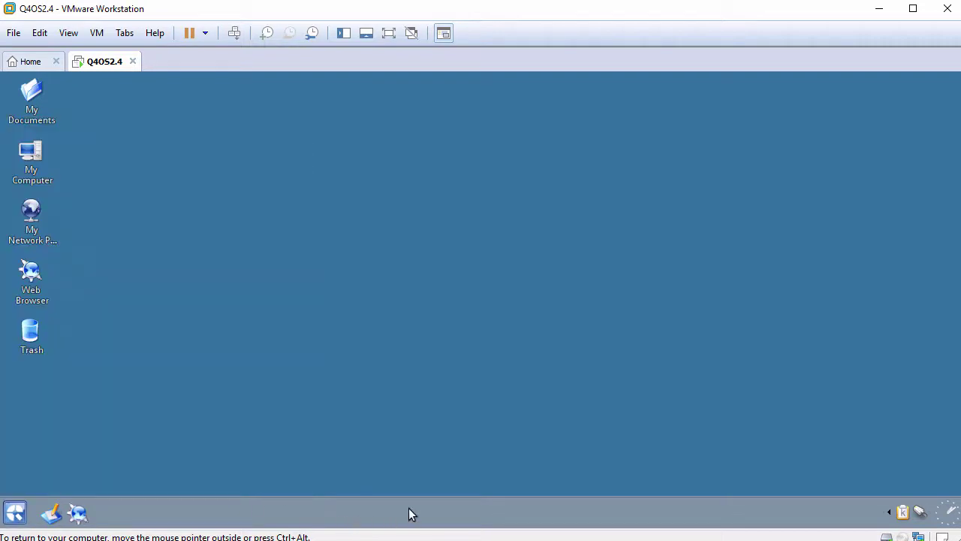
pyautogui.rightClick(409, 514)
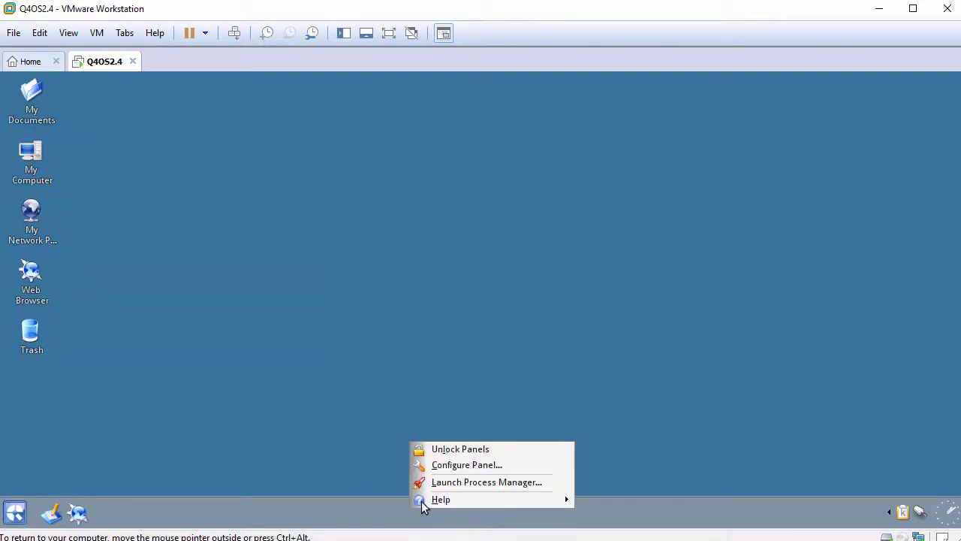
pyautogui.click(463, 469)
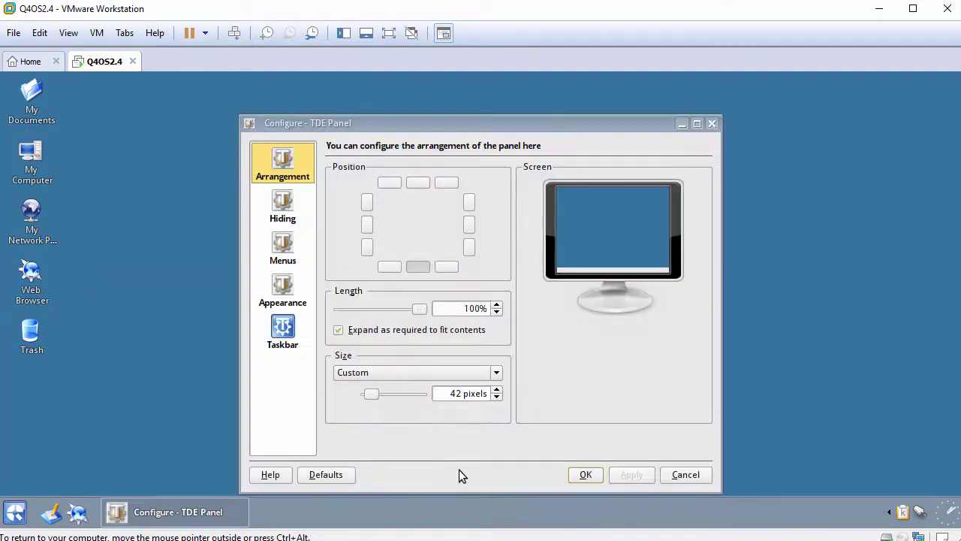
pyautogui.click(391, 184)
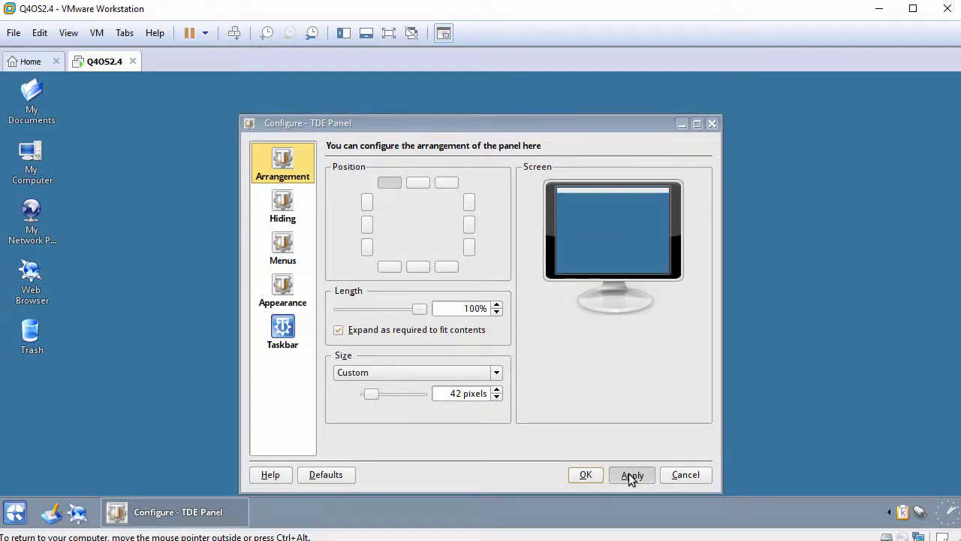
pyautogui.click(631, 475)
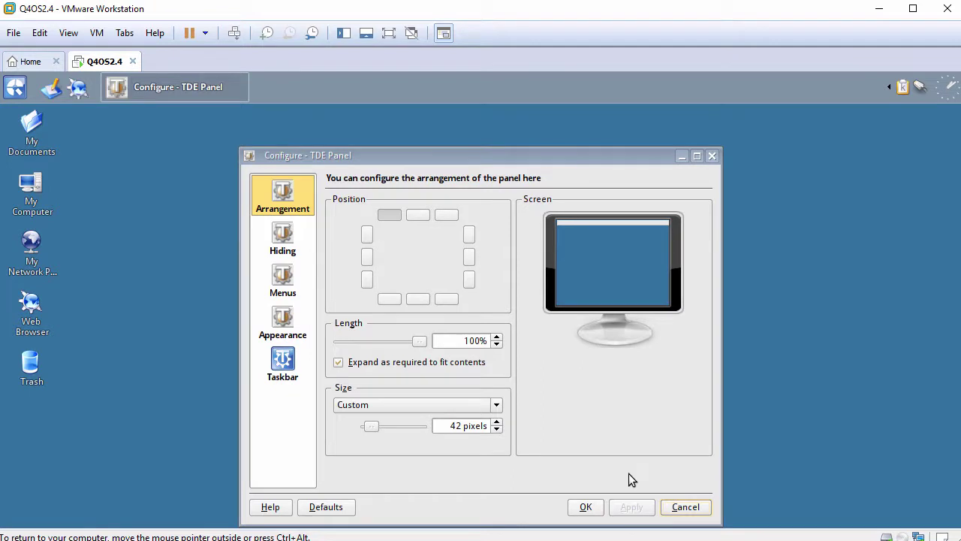
# Review the panel's appearance and taskbar settings, then close the panel configuration.
pyautogui.click(285, 328)
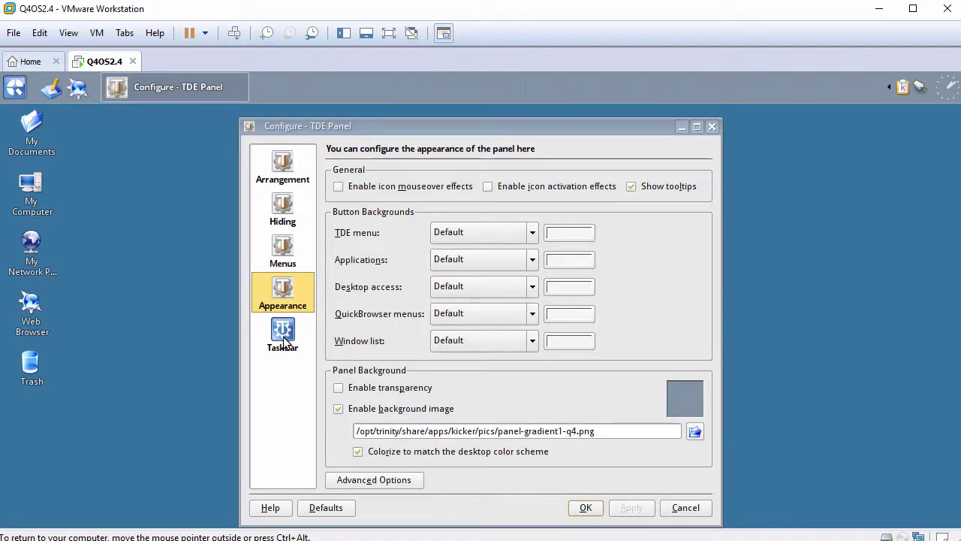
pyautogui.click(285, 342)
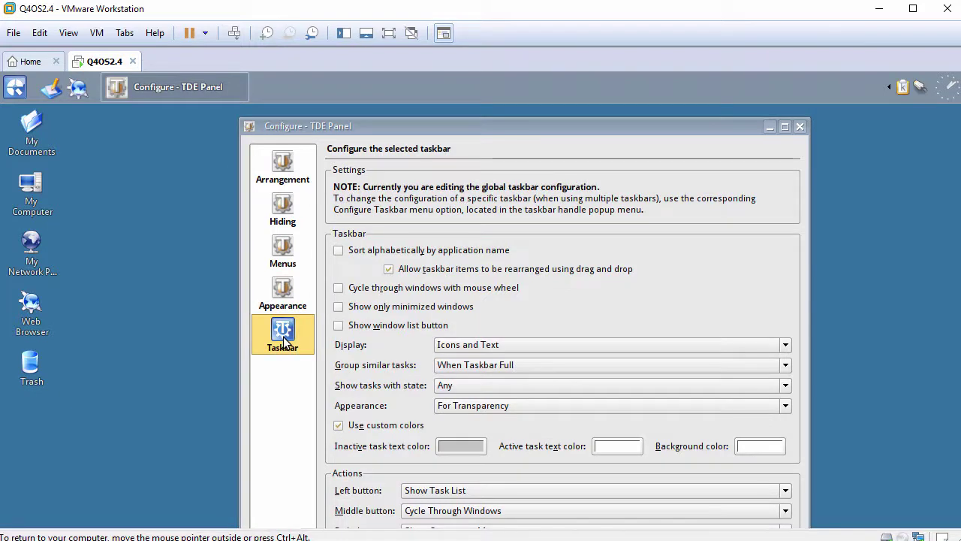
pyautogui.click(799, 128)
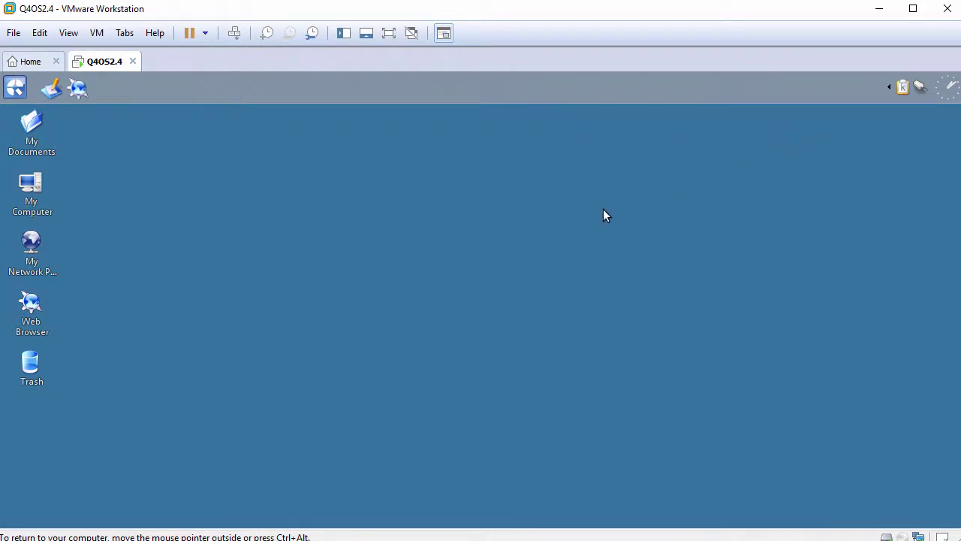
pyautogui.rightClick(265, 137)
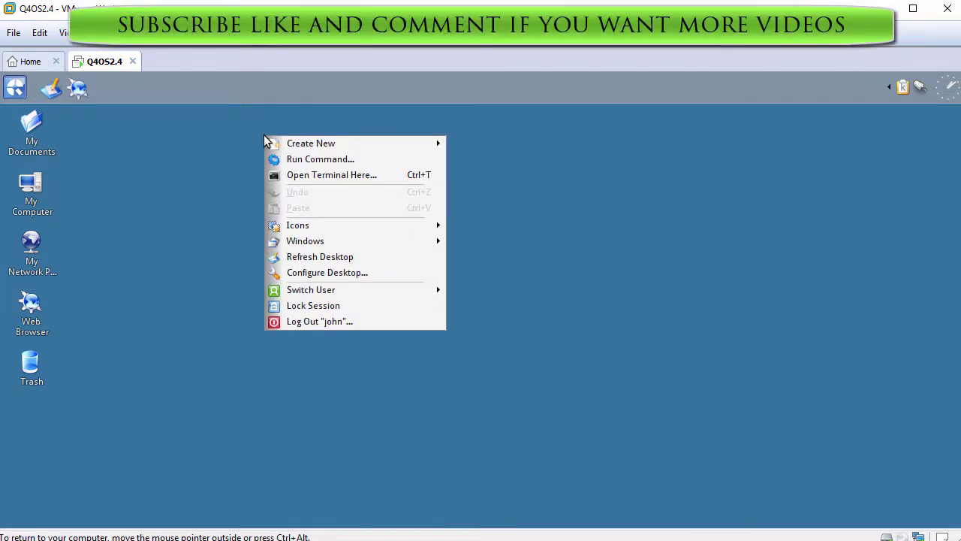
# Apply 'The Bay' as the desktop wallpaper, then open and close My Computer.
pyautogui.click(319, 273)
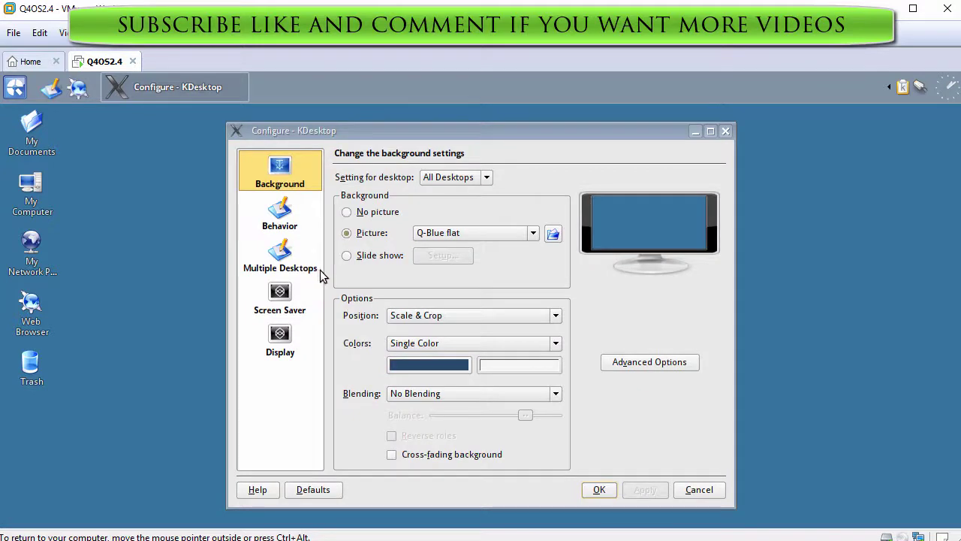
pyautogui.click(531, 236)
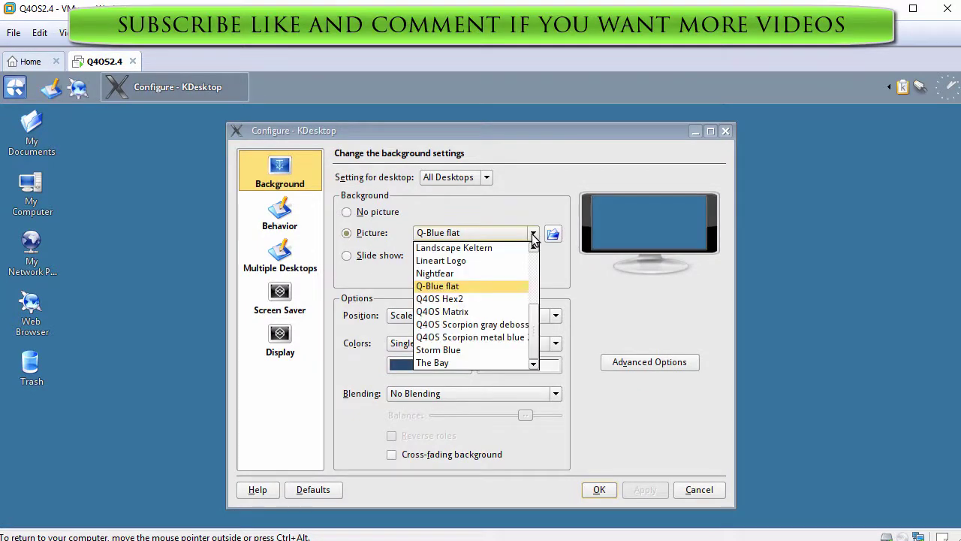
pyautogui.click(463, 364)
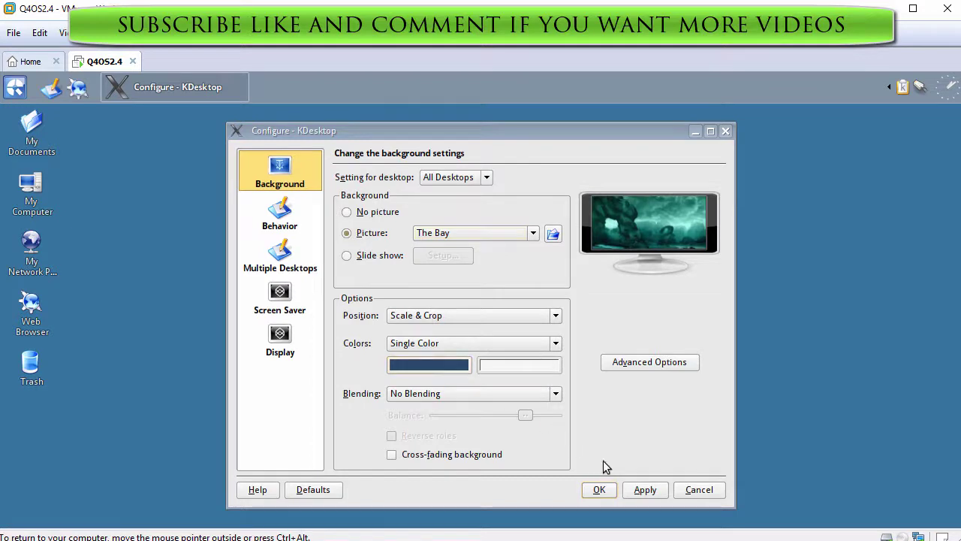
pyautogui.click(644, 491)
pyautogui.click(601, 492)
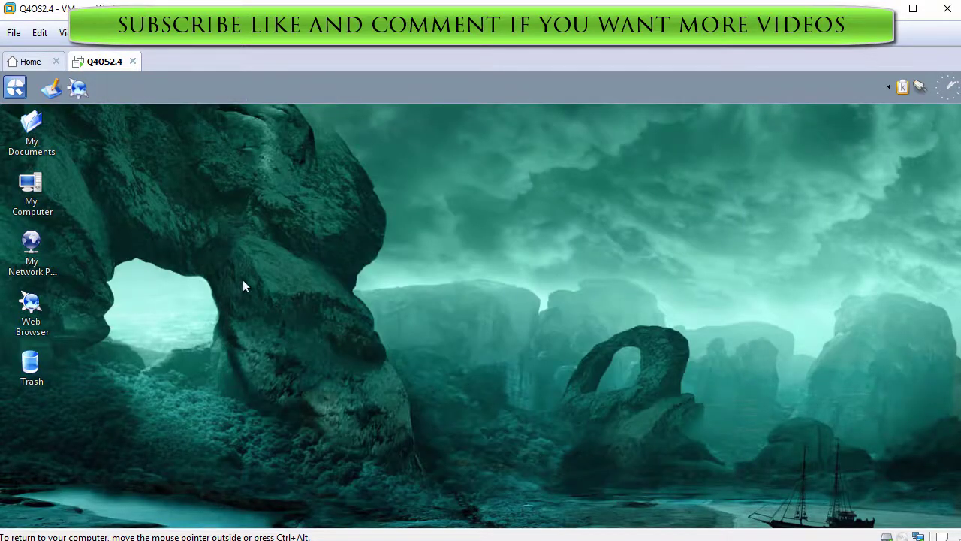
pyautogui.click(34, 191)
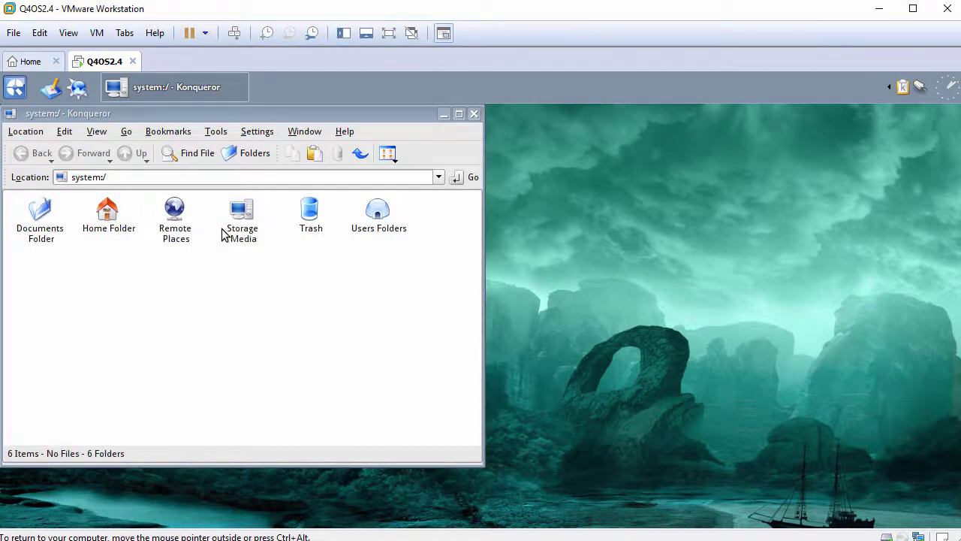
pyautogui.click(473, 114)
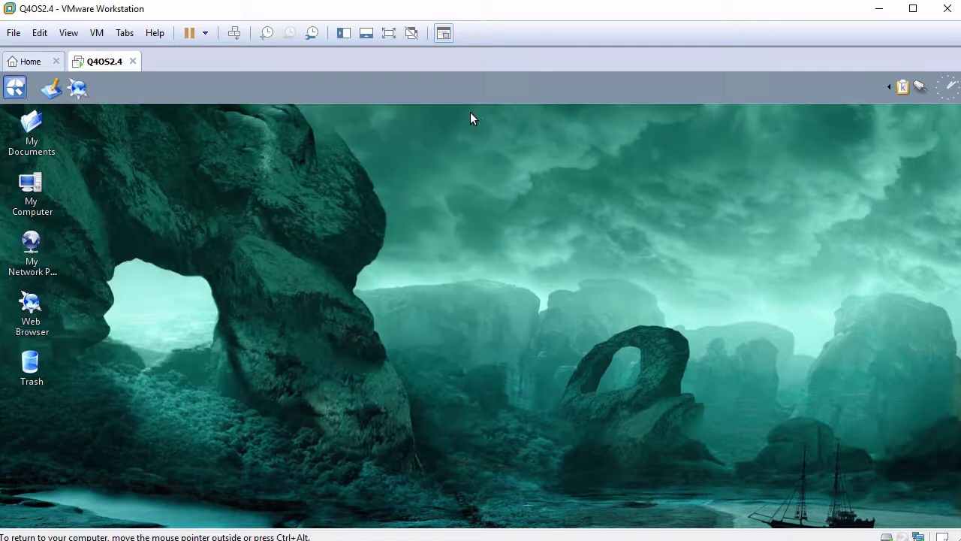
# Open the Q4OS Software Centre and start installing Google Chrome.
pyautogui.click(23, 90)
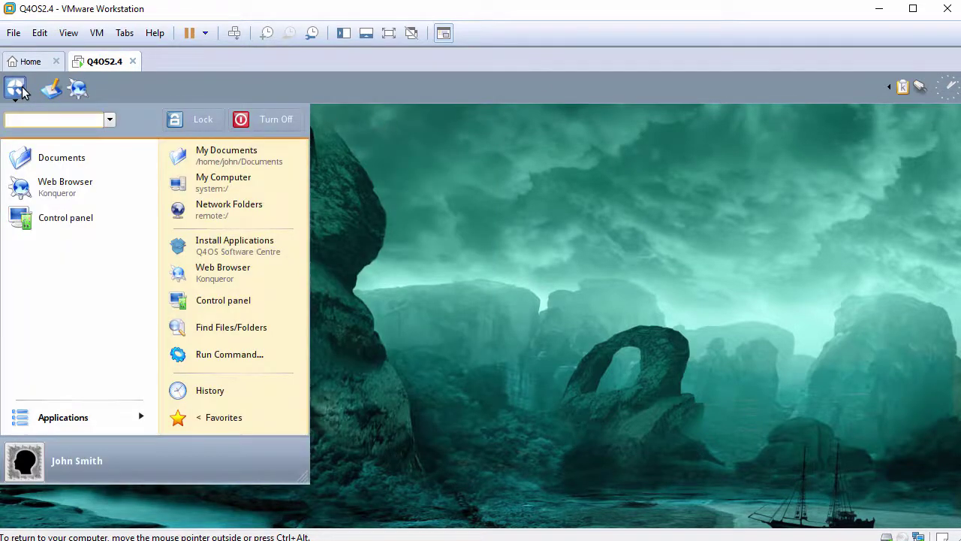
pyautogui.click(218, 250)
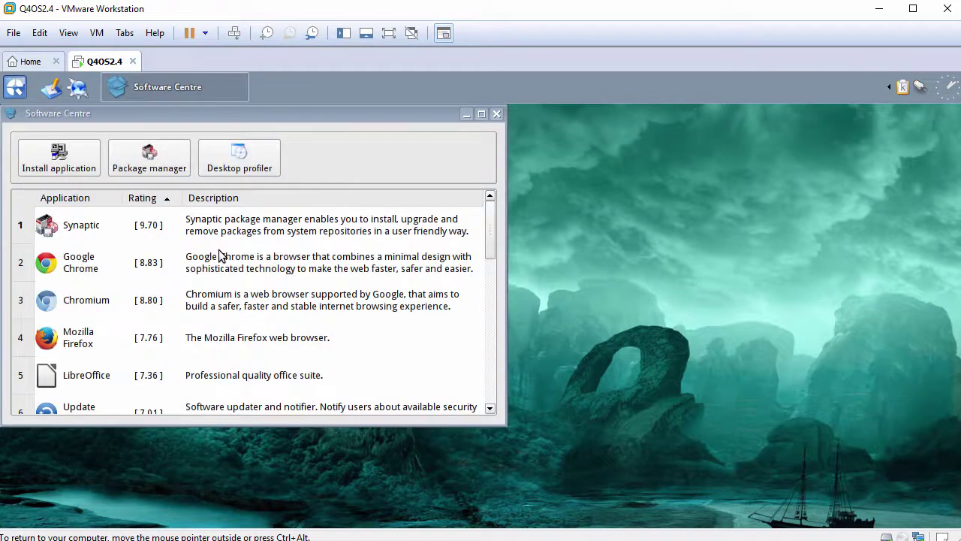
pyautogui.moveTo(509, 427); pyautogui.dragTo(653, 508)
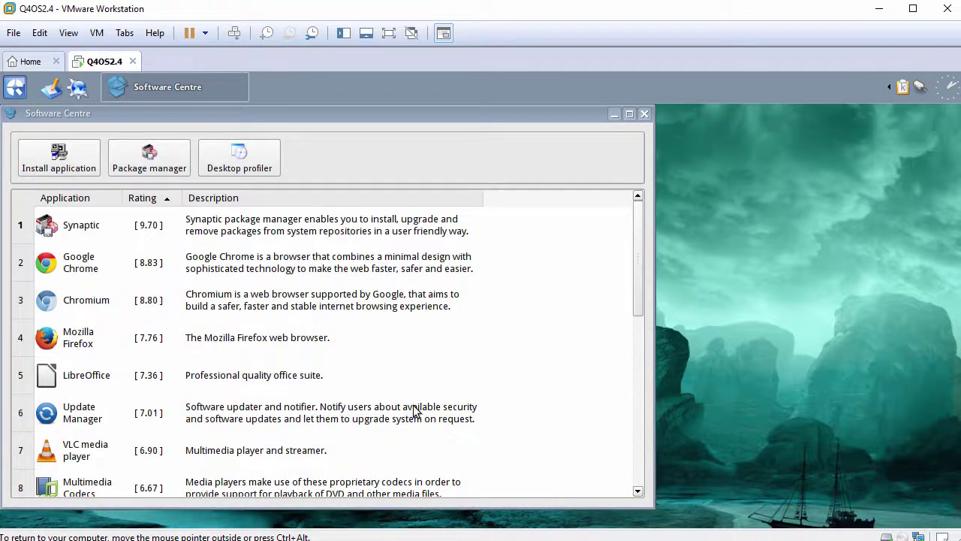
pyautogui.click(91, 270)
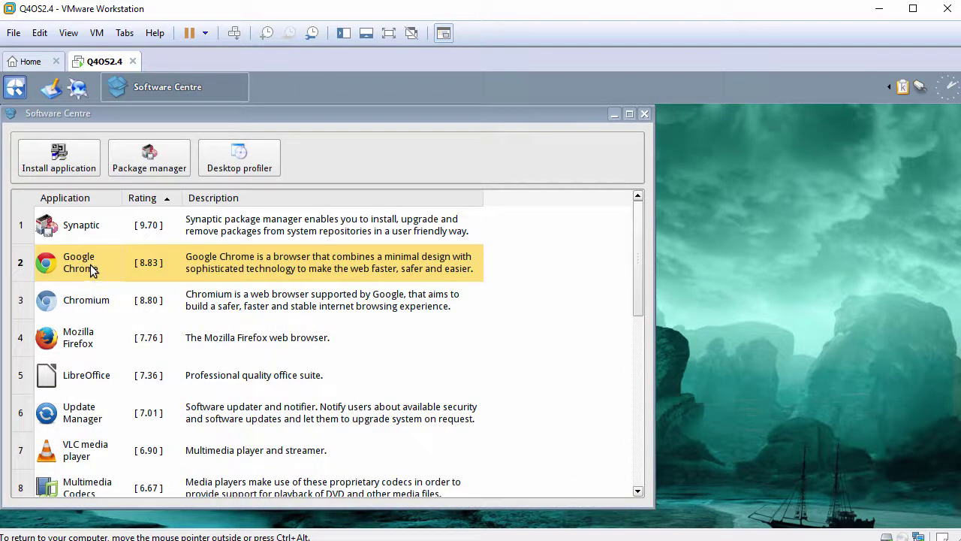
pyautogui.click(70, 166)
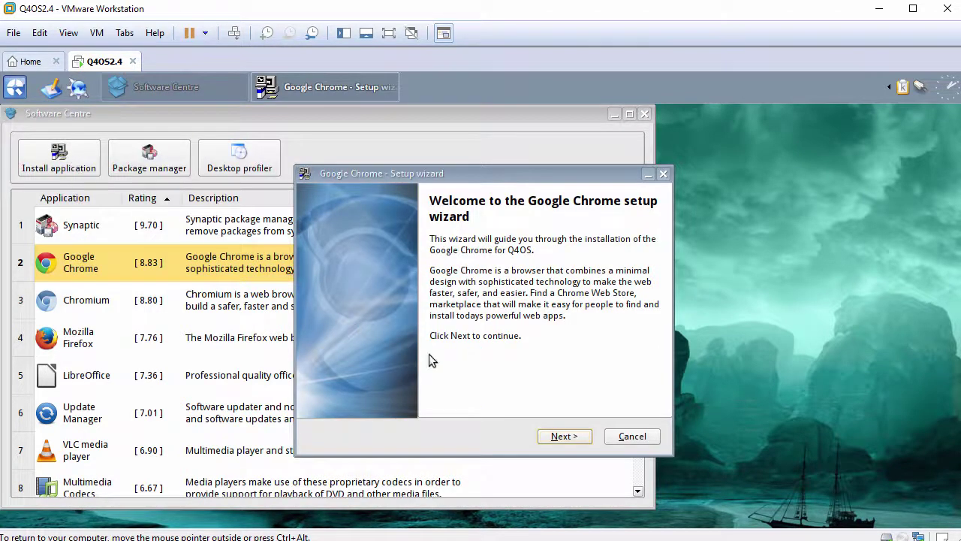
# Run the Chrome setup wizard through Next, Install, Next and Finish.
pyautogui.click(561, 437)
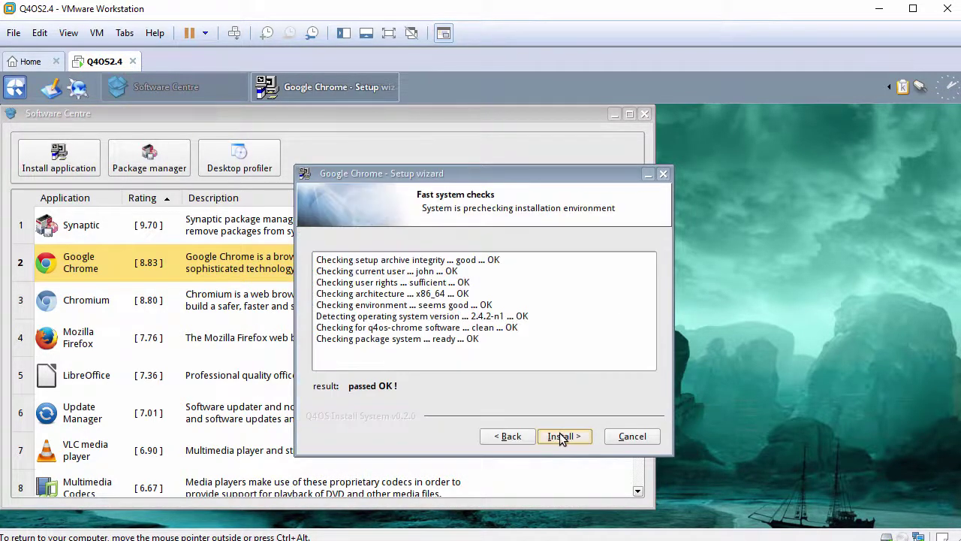
pyautogui.click(561, 438)
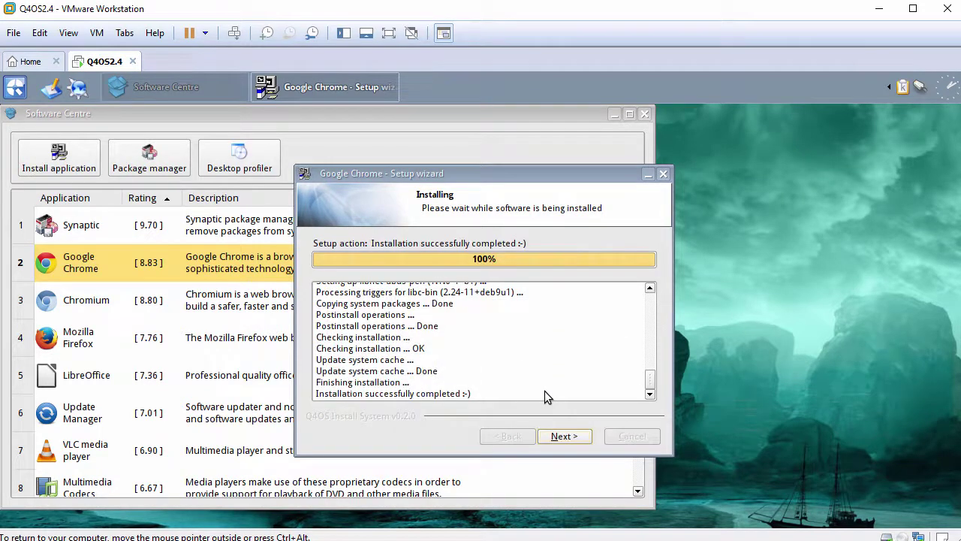
pyautogui.click(562, 436)
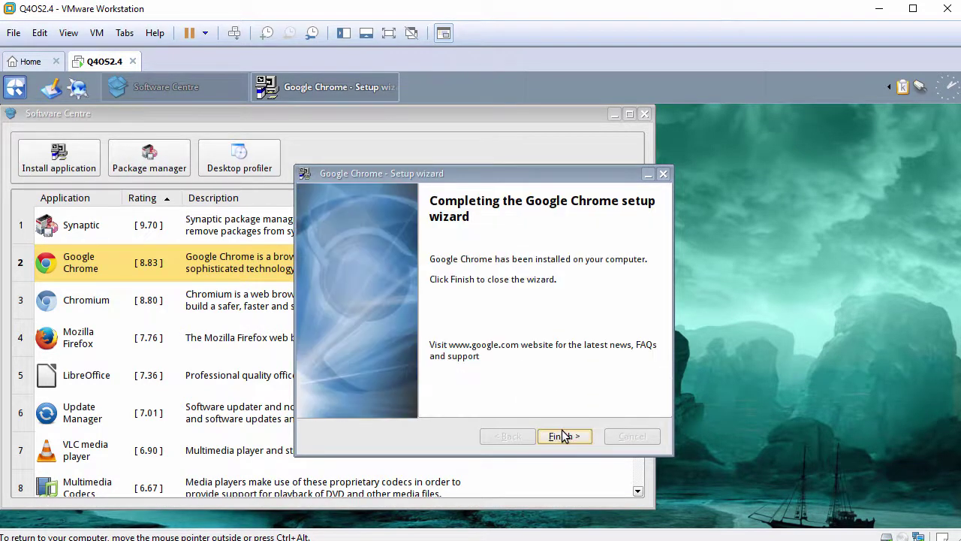
pyautogui.click(564, 437)
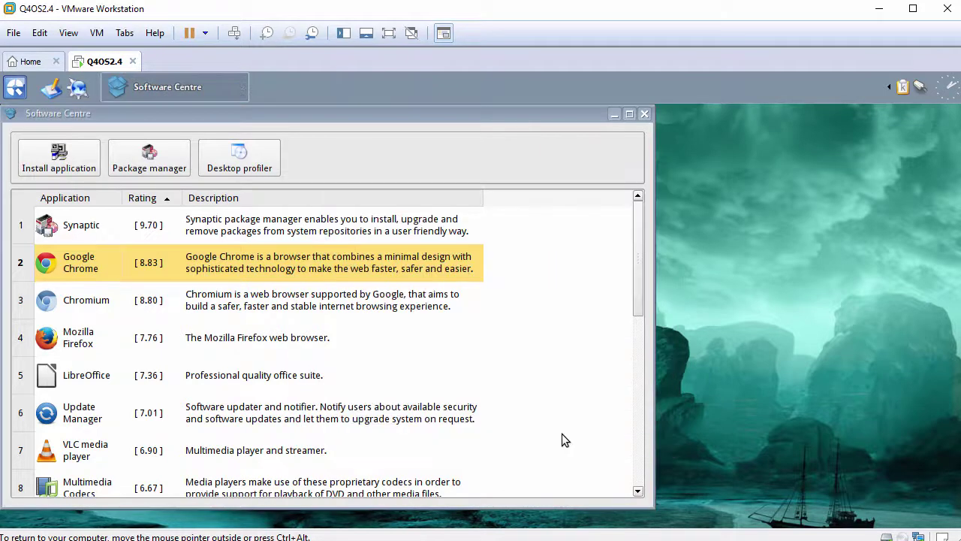
# Select LibreOffice and take its setup wizard through Next, Install, Next and Finish.
pyautogui.click(85, 374)
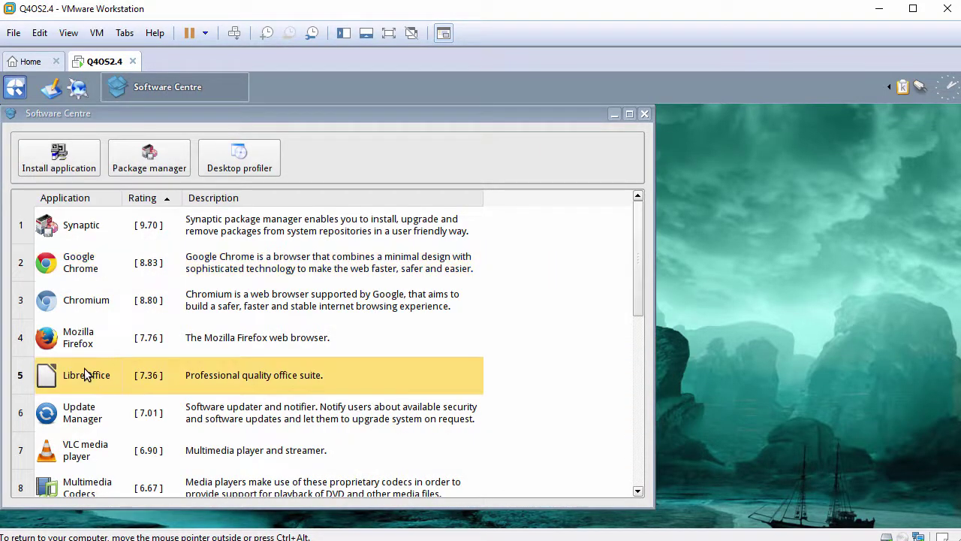
pyautogui.click(78, 167)
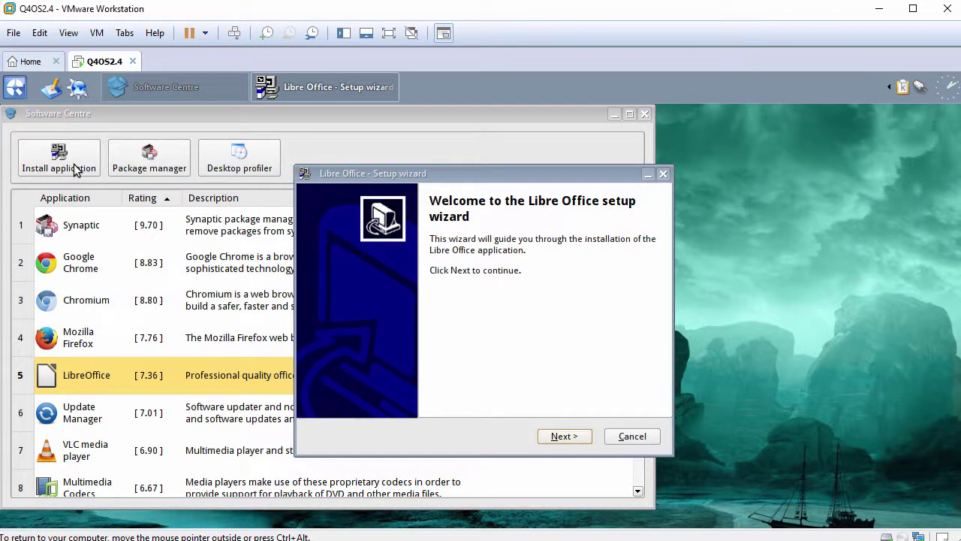
pyautogui.click(563, 436)
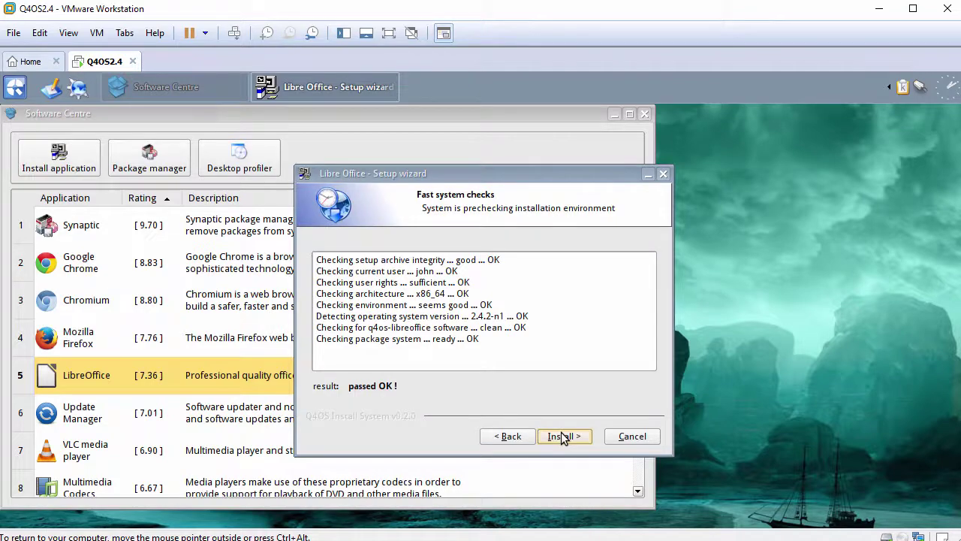
pyautogui.click(563, 437)
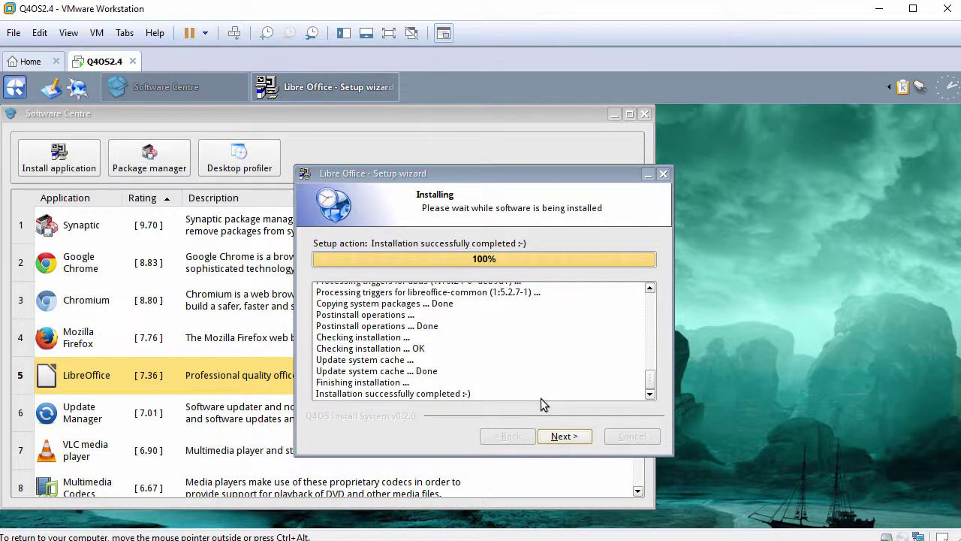
pyautogui.click(559, 437)
pyautogui.click(560, 436)
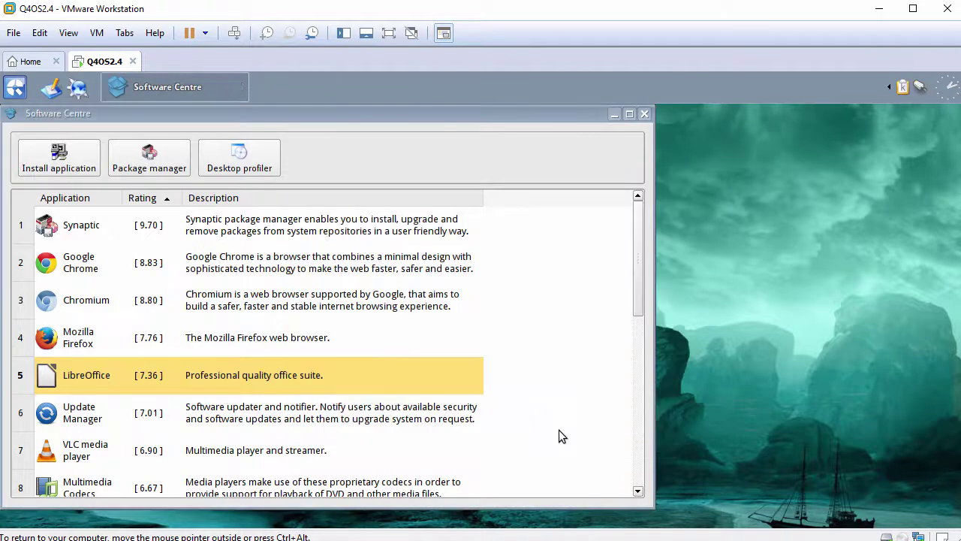
# Select VLC media player and complete its setup wizard from Next through Finish.
pyautogui.click(95, 450)
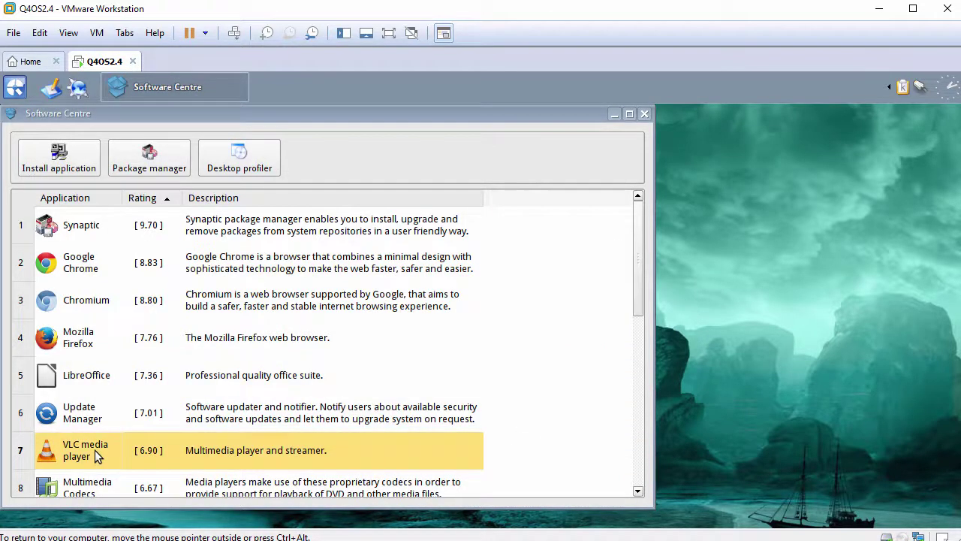
pyautogui.click(83, 168)
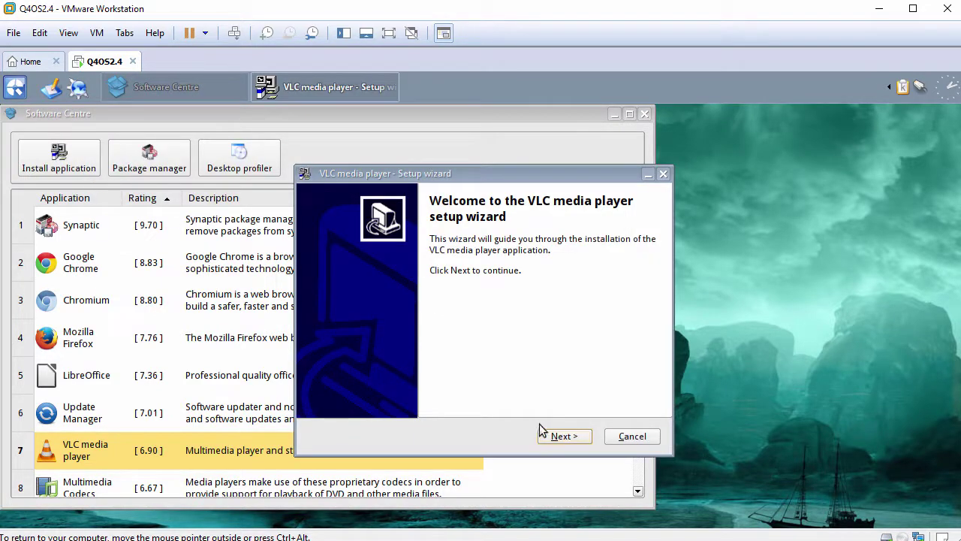
pyautogui.click(564, 436)
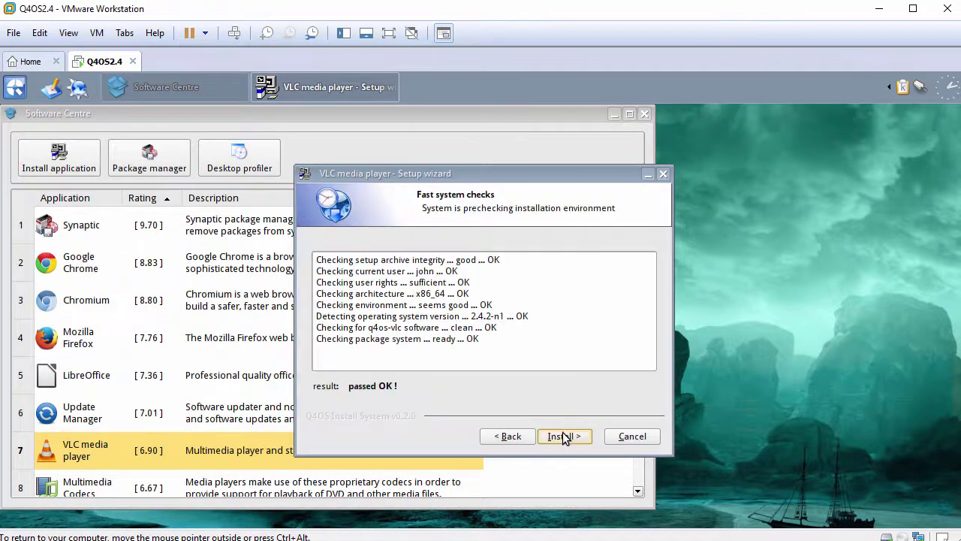
pyautogui.click(564, 436)
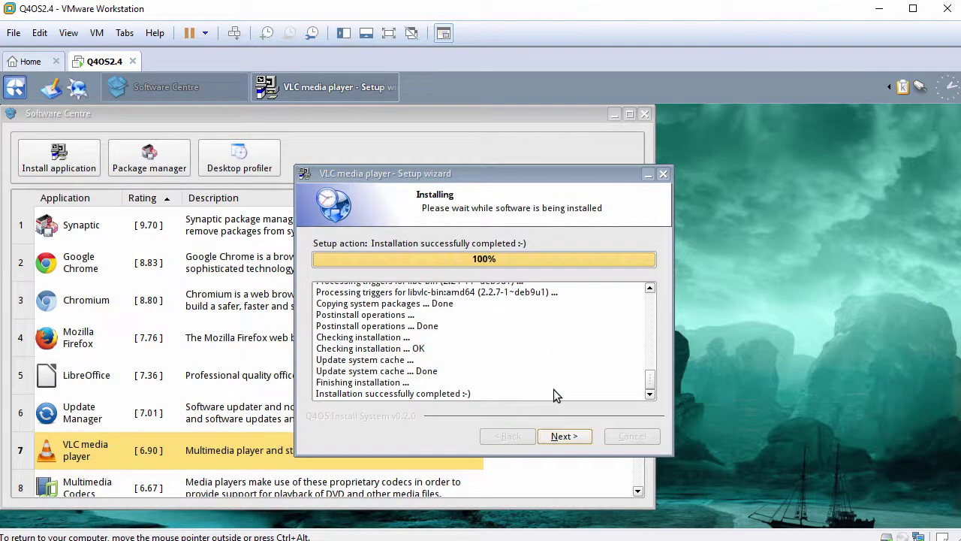
pyautogui.click(565, 435)
pyautogui.click(565, 436)
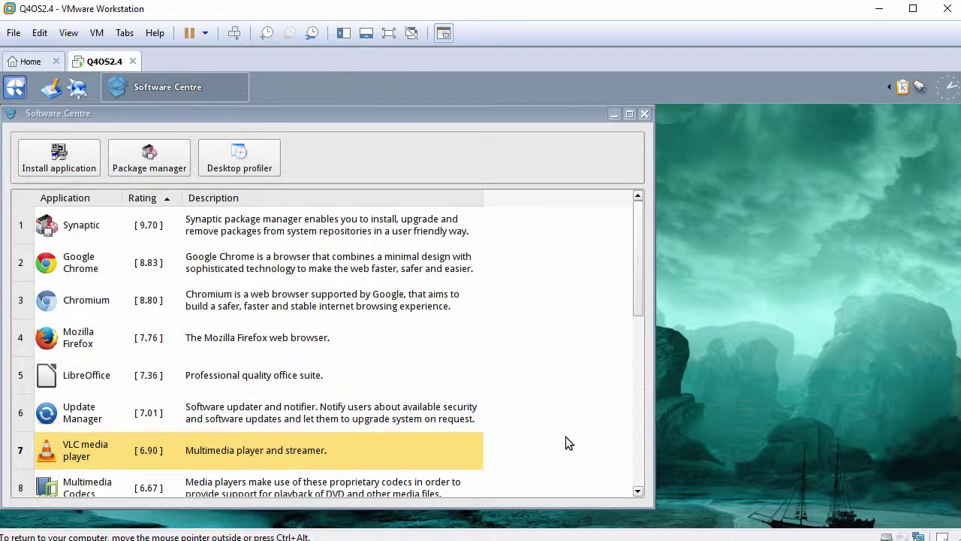
pyautogui.moveTo(637, 280); pyautogui.dragTo(631, 374)
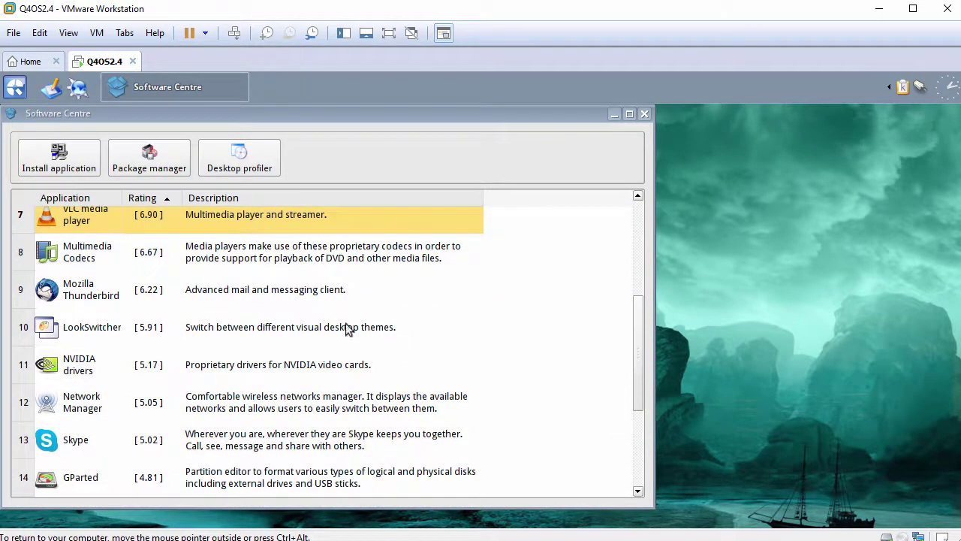
# Select Multimedia Codecs and complete its setup wizard through Finish, then pick Skype.
pyautogui.click(91, 260)
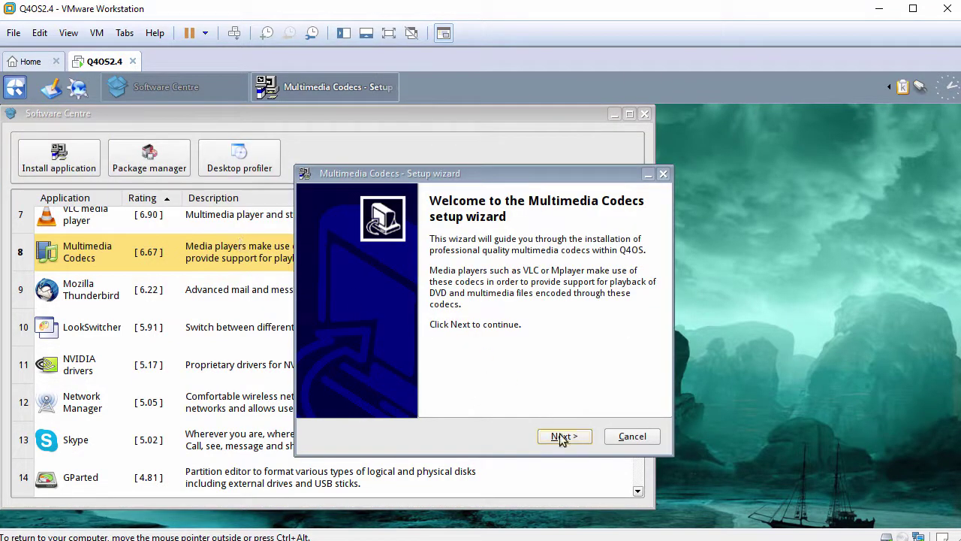
pyautogui.click(560, 433)
pyautogui.click(559, 433)
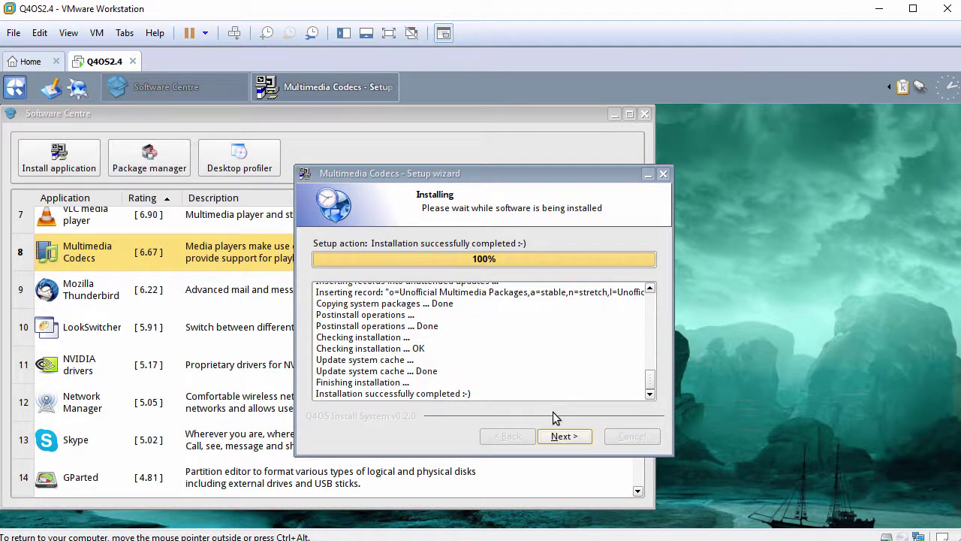
pyautogui.click(563, 436)
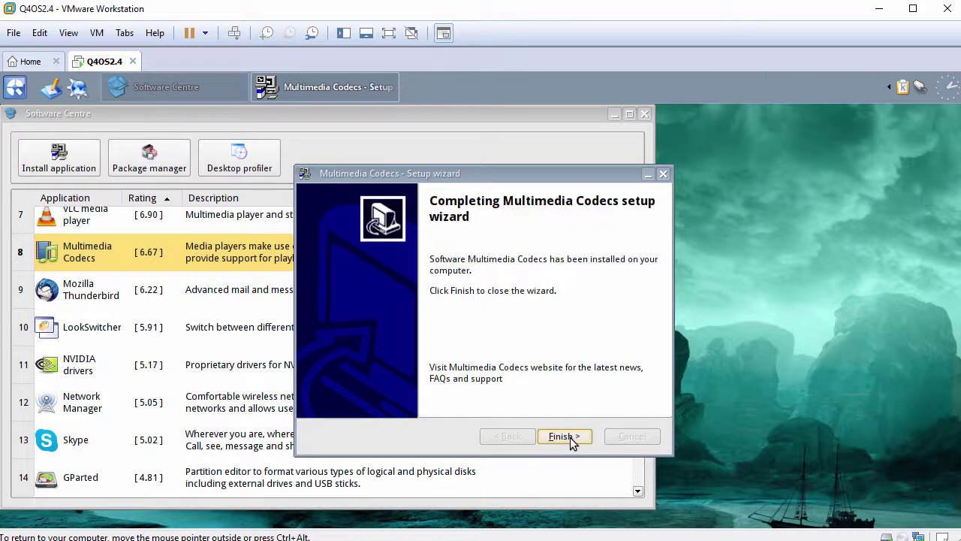
pyautogui.click(569, 437)
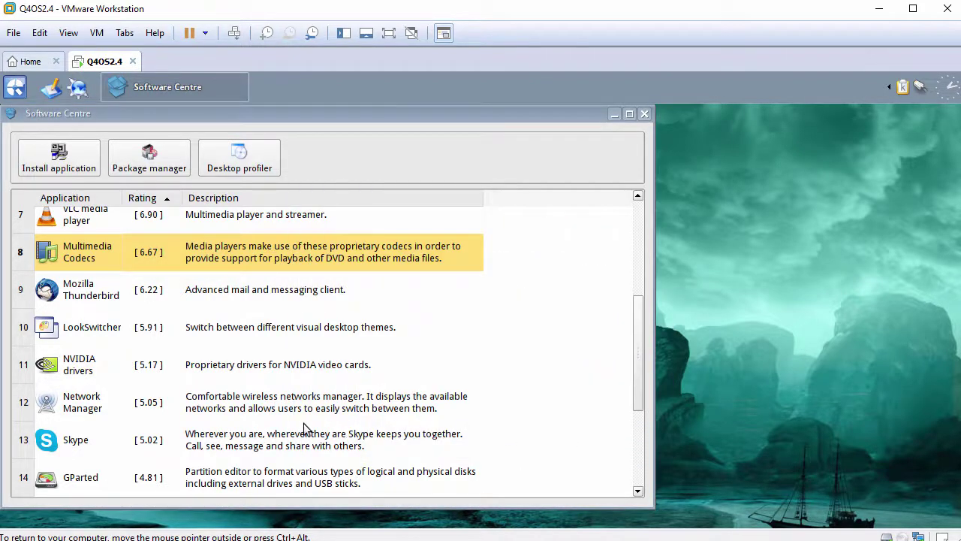
pyautogui.click(84, 449)
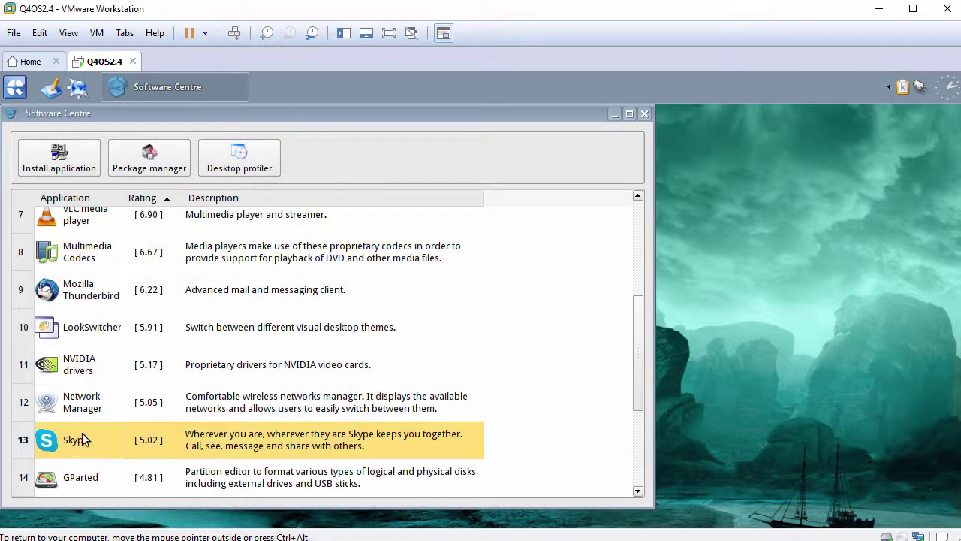
# Install Skype through its setup wizard to Finish, then close the Software Centre.
pyautogui.click(77, 160)
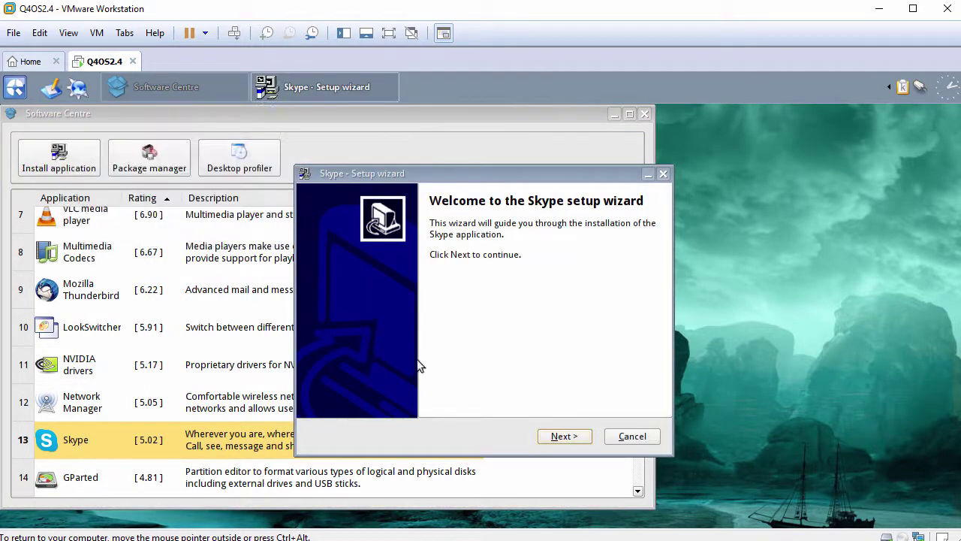
pyautogui.click(560, 438)
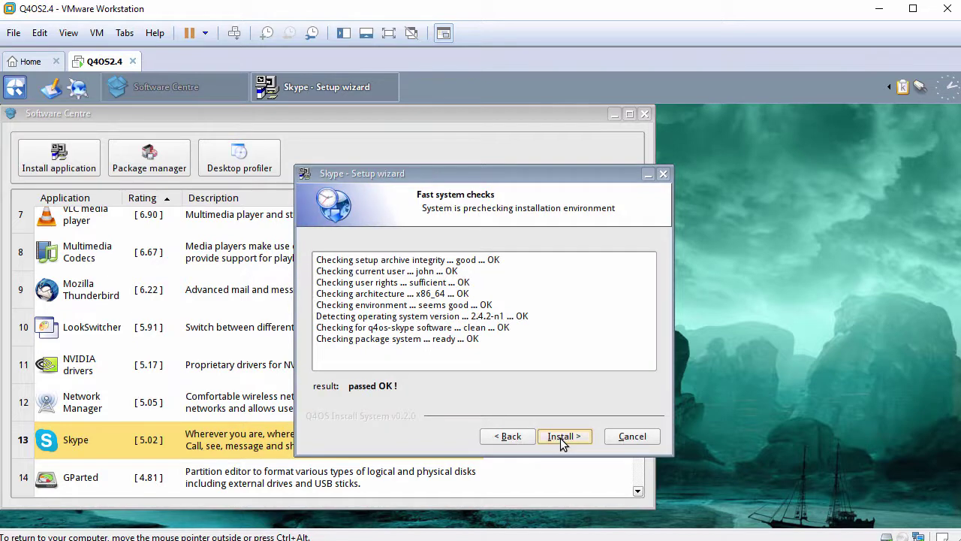
pyautogui.click(563, 436)
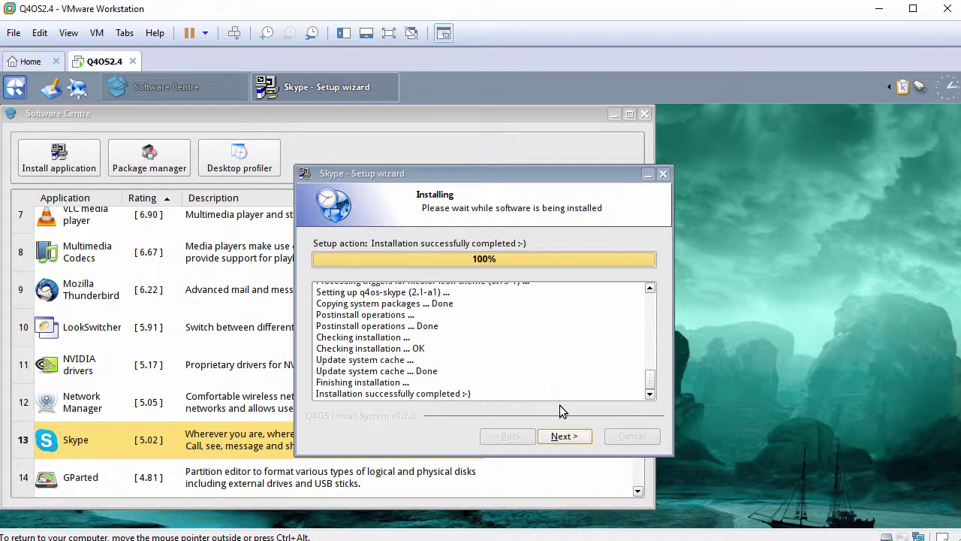
pyautogui.click(565, 438)
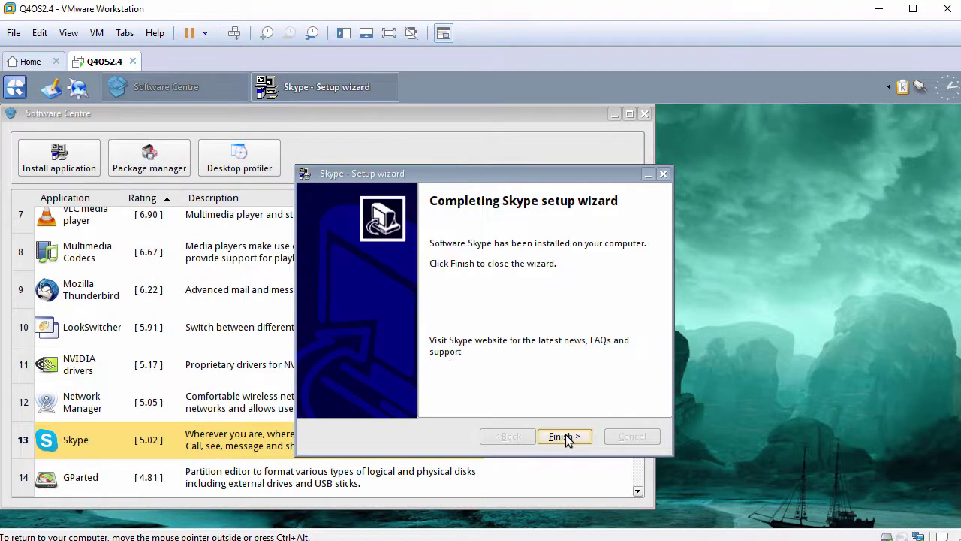
pyautogui.click(565, 437)
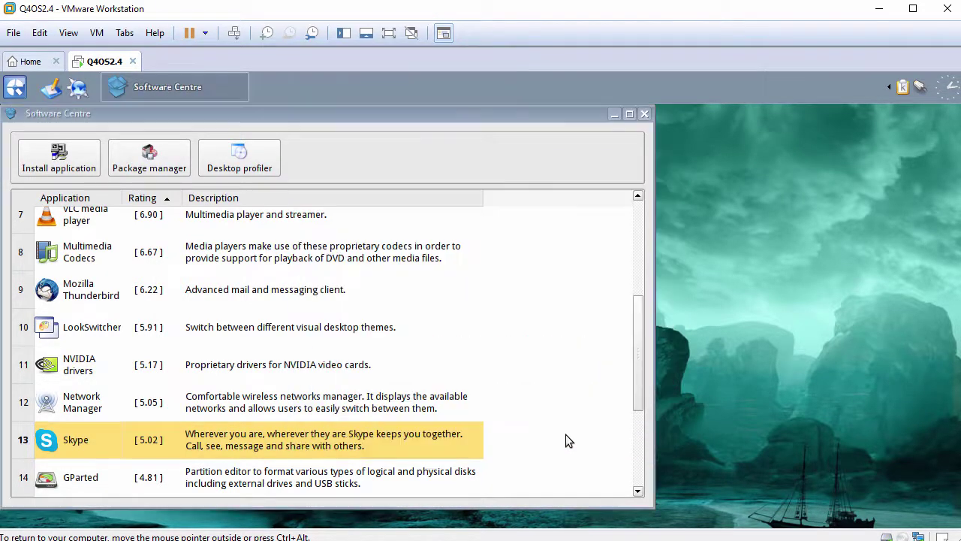
pyautogui.click(645, 114)
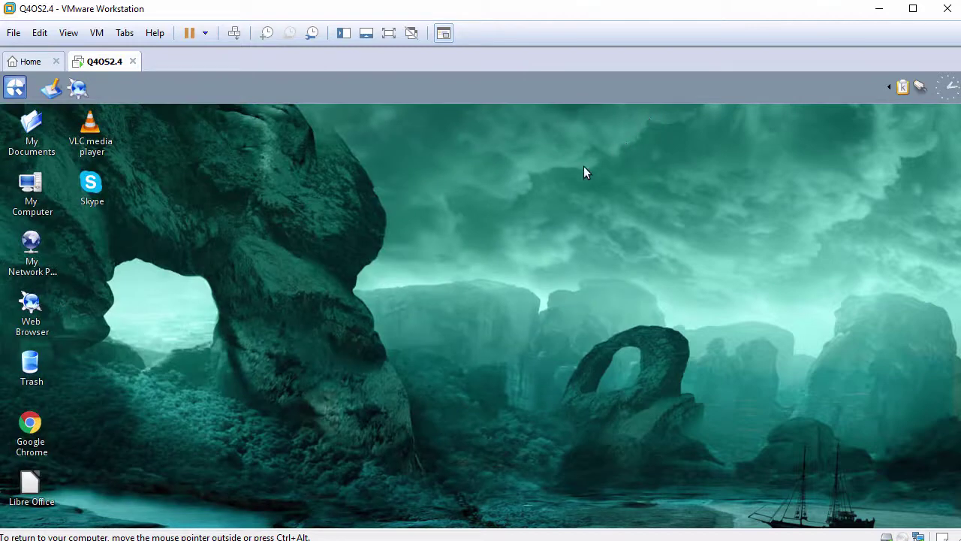
# Launch Google Chrome and a new LibreOffice Calc spreadsheet to confirm they work, then close both.
pyautogui.doubleClick(36, 426)
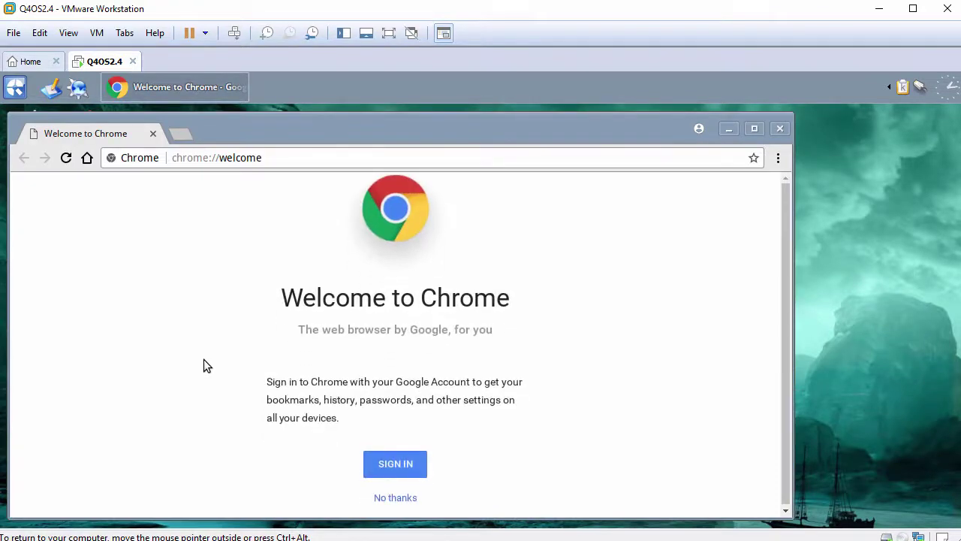
pyautogui.click(780, 131)
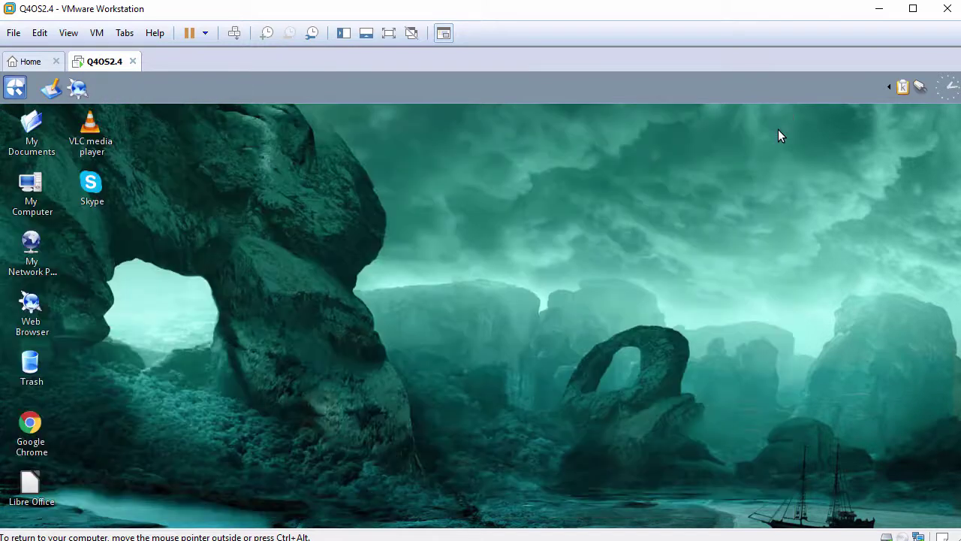
pyautogui.click(32, 484)
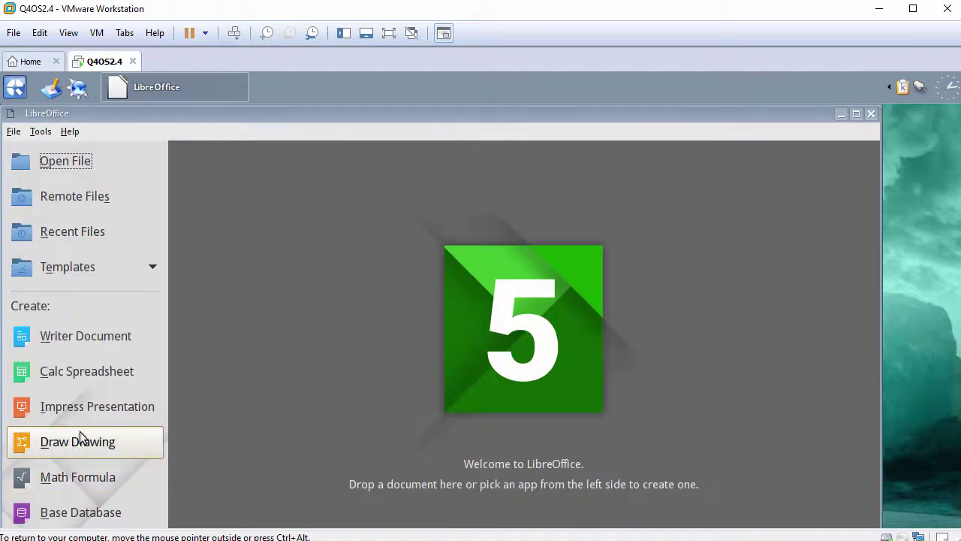
pyautogui.click(111, 374)
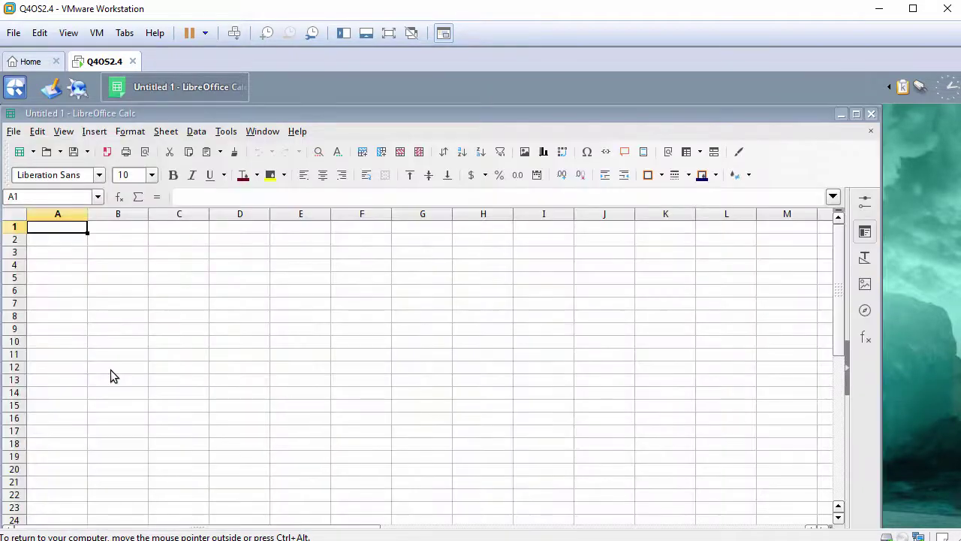
pyautogui.click(871, 115)
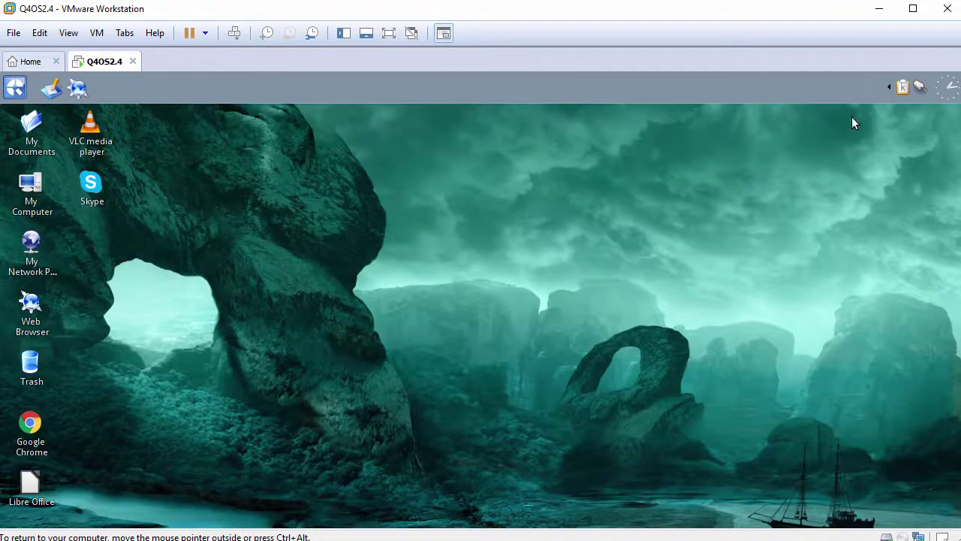
# Start VLC declining metadata network access, then start Skype, closing each afterwards.
pyautogui.doubleClick(101, 141)
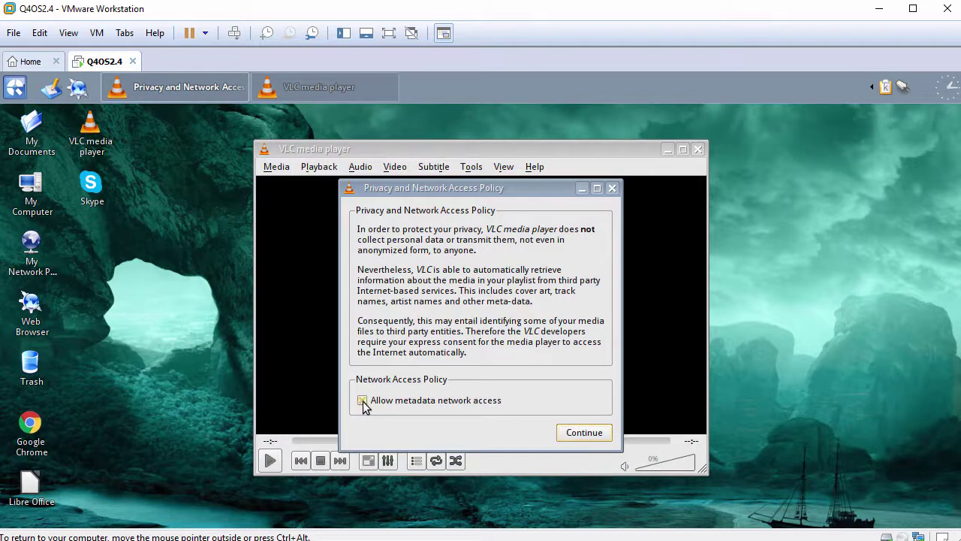
pyautogui.click(362, 400)
pyautogui.click(578, 439)
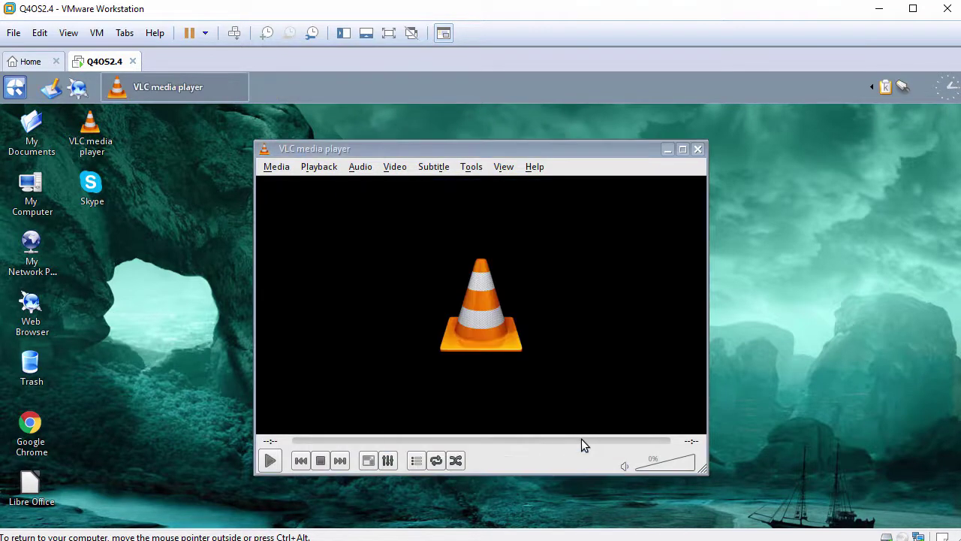
pyautogui.click(700, 149)
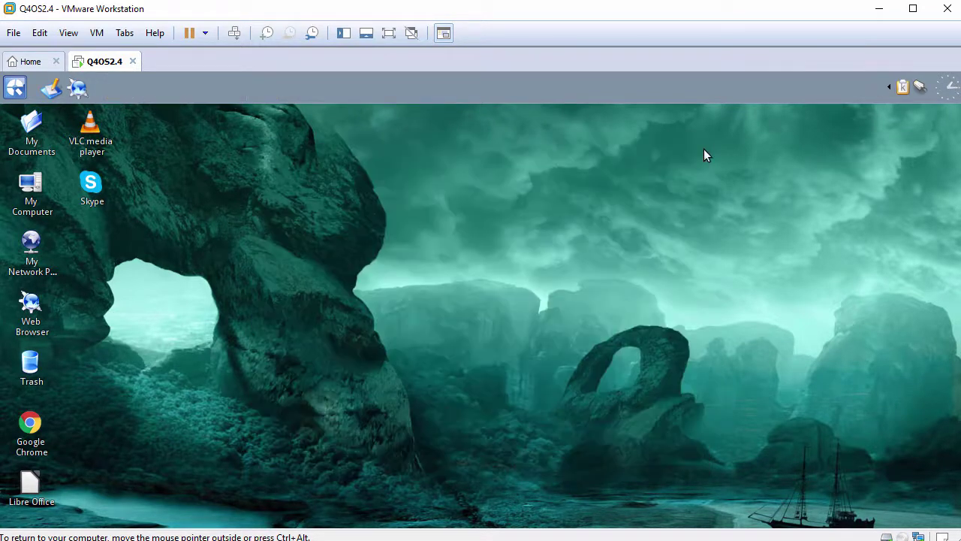
pyautogui.doubleClick(94, 188)
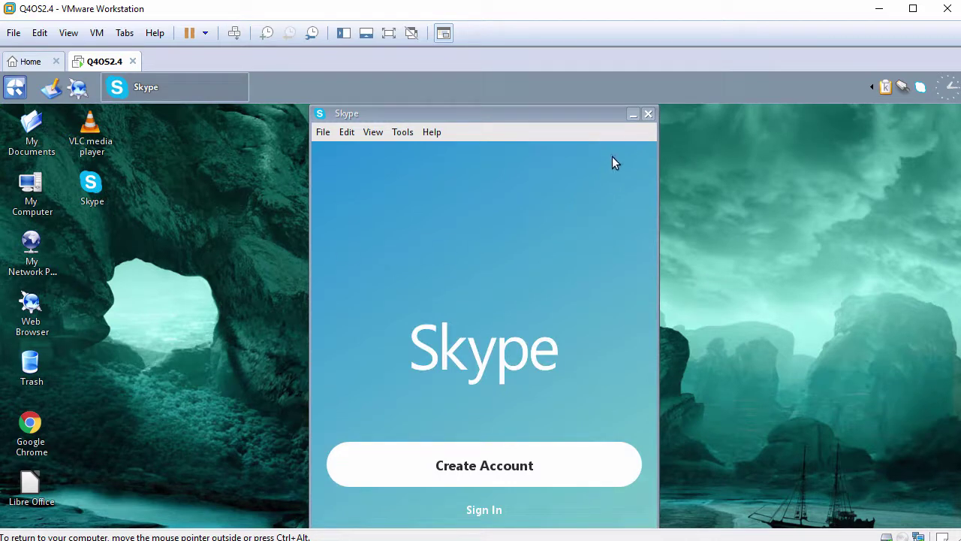
pyautogui.click(649, 115)
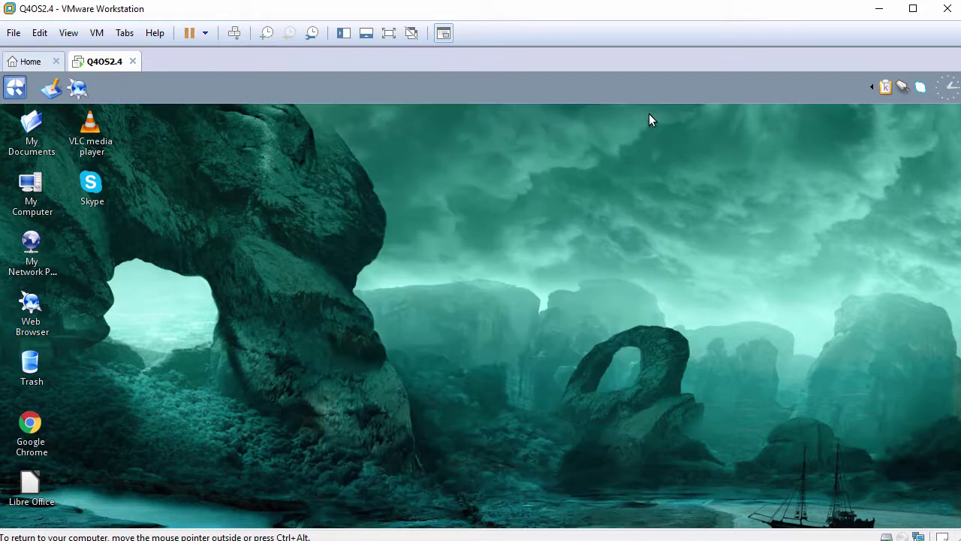
# Open a terminal on the Desktop, set its font size to 12, and enlarge the window.
pyautogui.rightClick(274, 119)
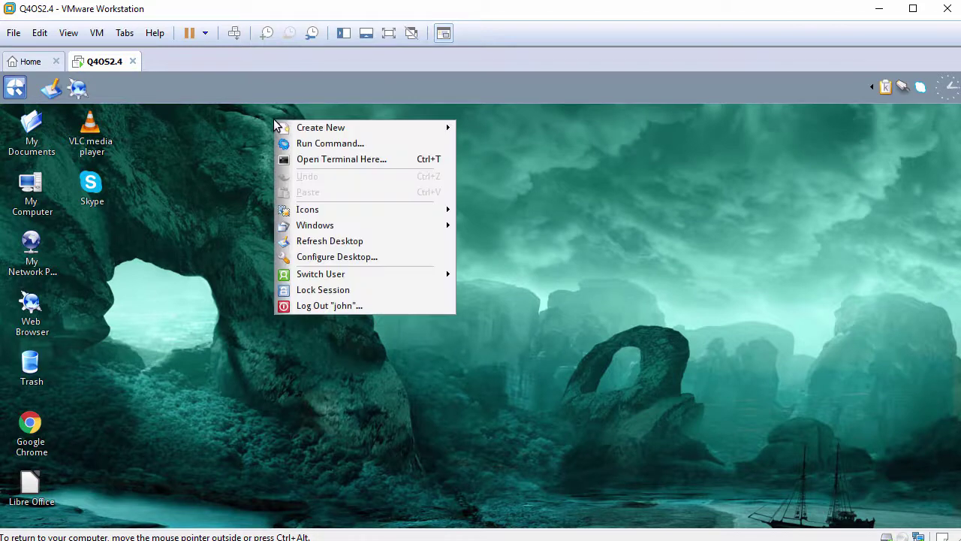
pyautogui.click(306, 167)
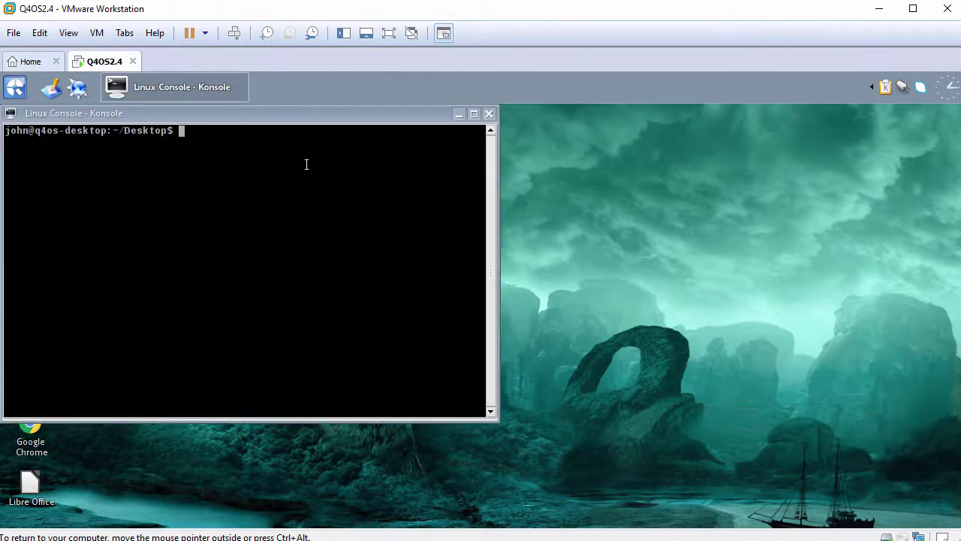
pyautogui.rightClick(306, 167)
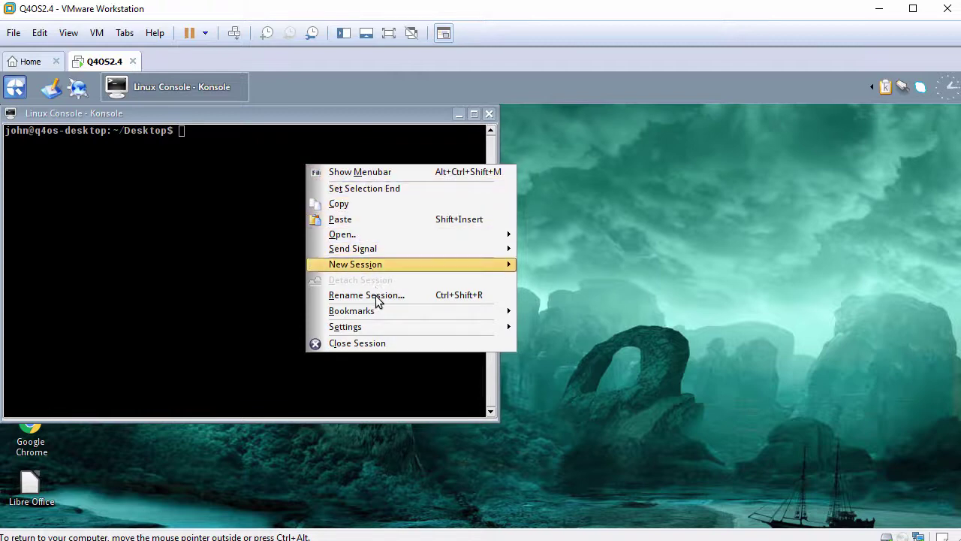
pyautogui.moveTo(376, 326)
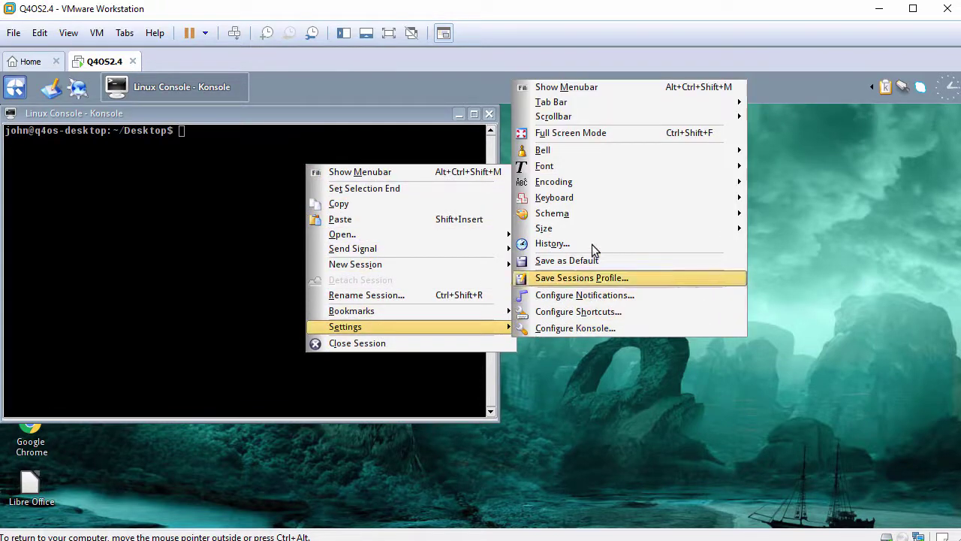
pyautogui.moveTo(593, 213)
pyautogui.moveTo(591, 166)
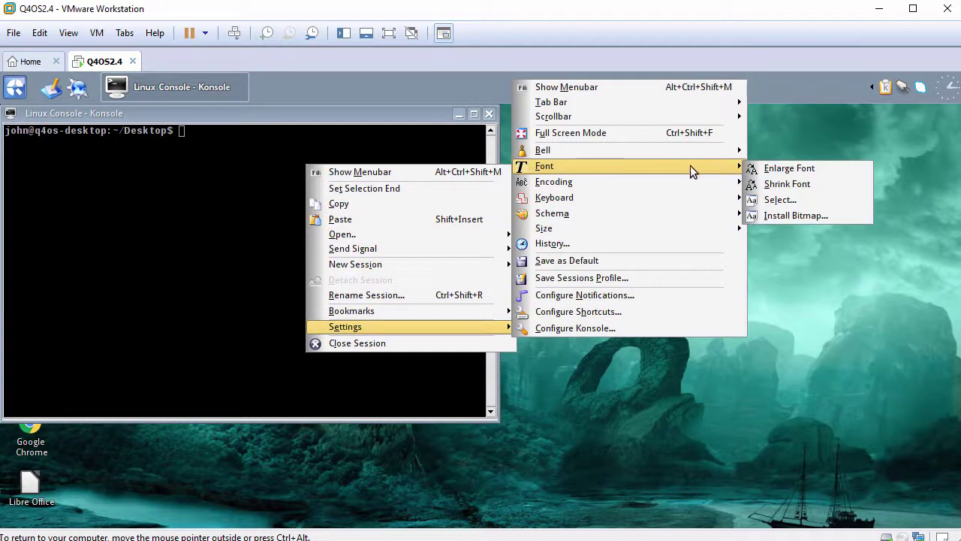
pyautogui.click(773, 201)
pyautogui.click(311, 232)
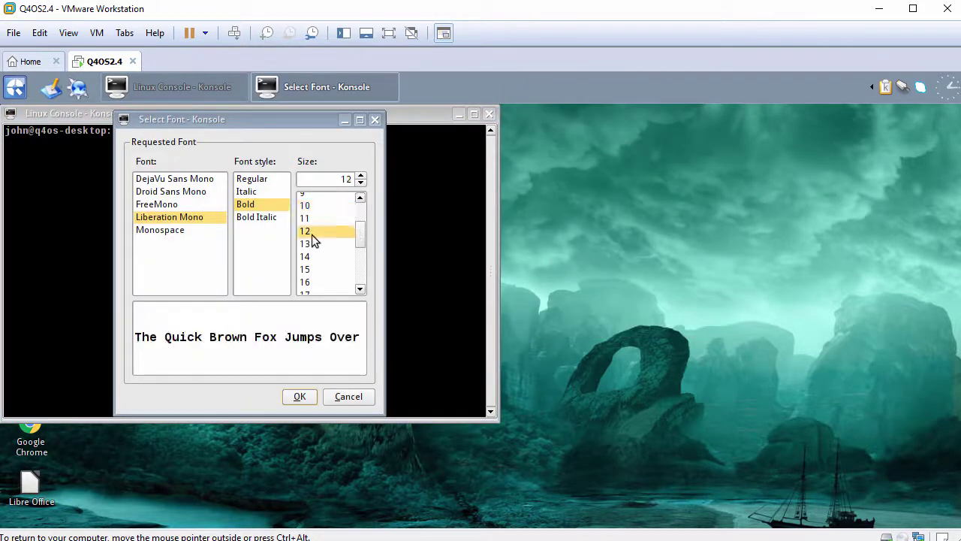
pyautogui.click(305, 398)
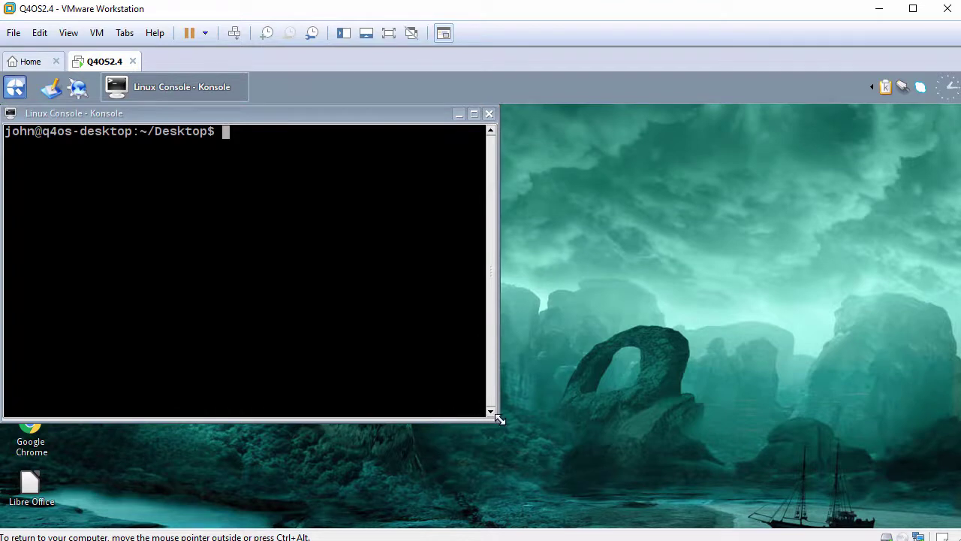
pyautogui.moveTo(493, 416); pyautogui.dragTo(779, 494)
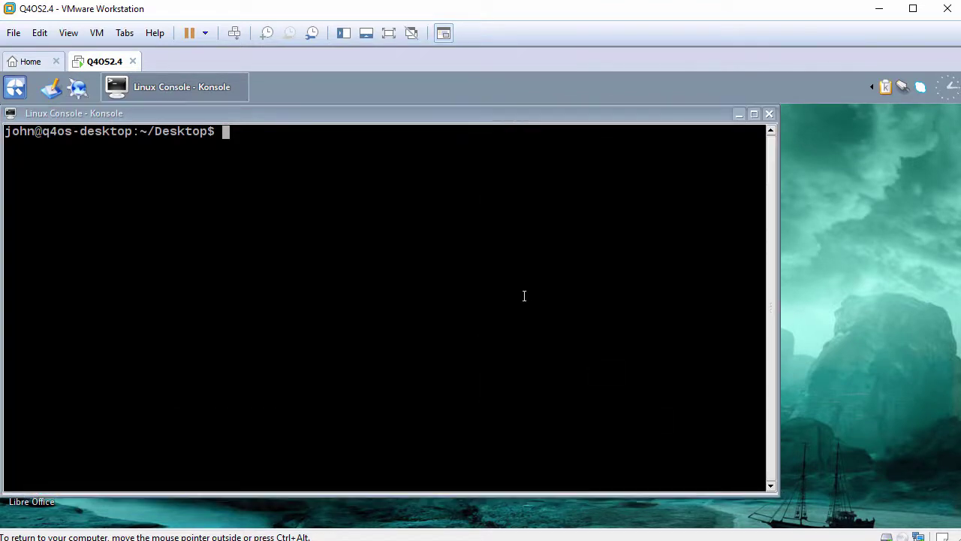
# Return to the home directory and show the system information with hostnamectl.
pyautogui.write('cd')
pyautogui.press('Return')
pyautogui.press('Return')
pyautogui.write('hostnamectl')
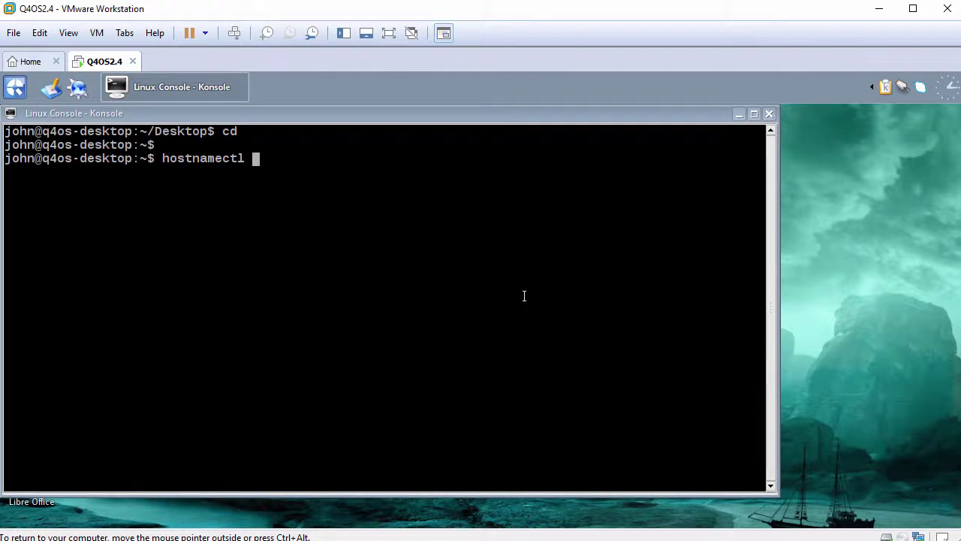
pyautogui.press('Return')
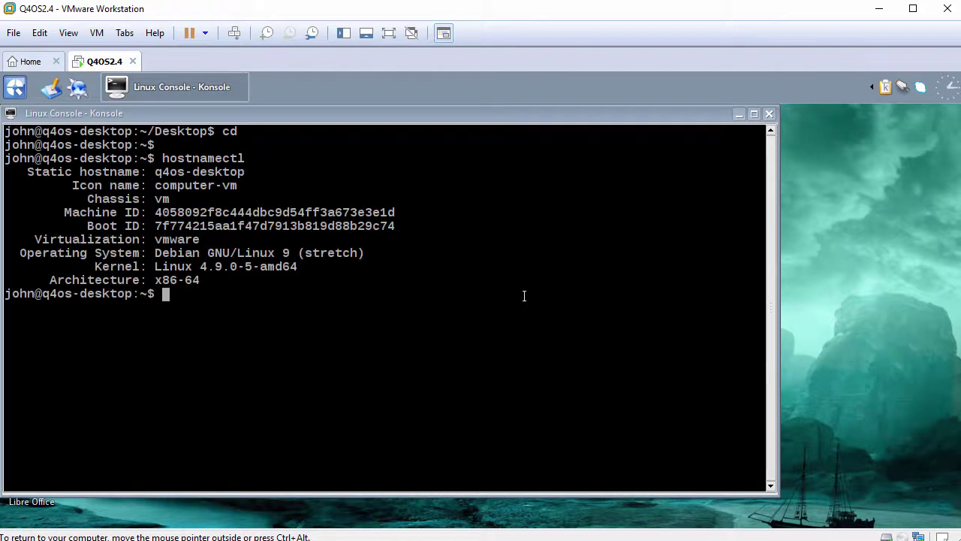
pyautogui.press('Return')
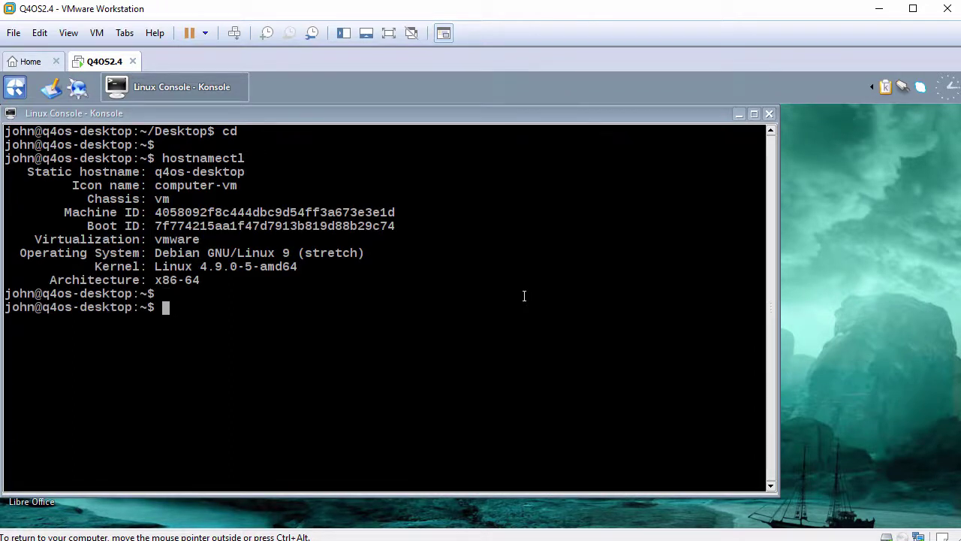
# Display /etc/q4os_version (Q4OS 2.4.2-n1) and /etc/debian_version (Debian 9.3).
pyautogui.write('cat /etc/q4os_v')
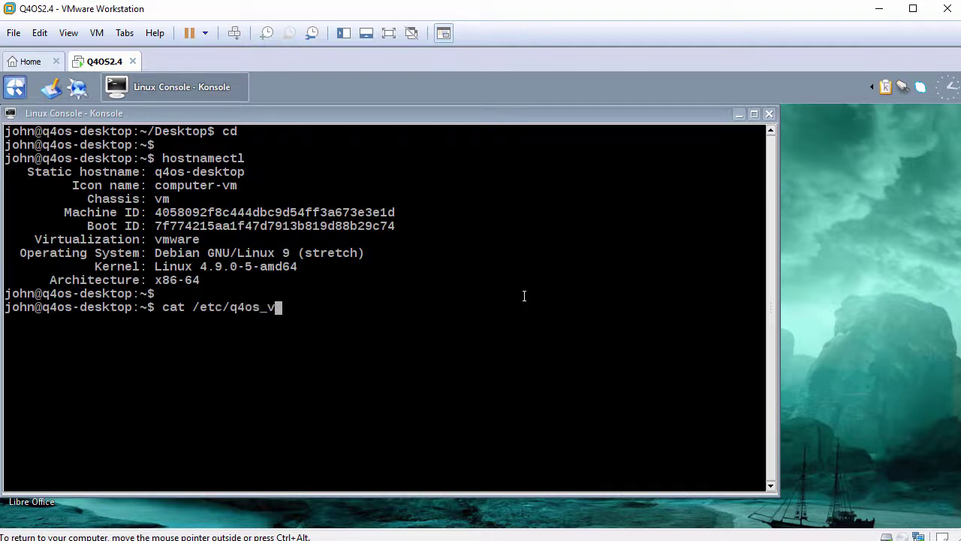
pyautogui.press('Tab')
pyautogui.press('Return')
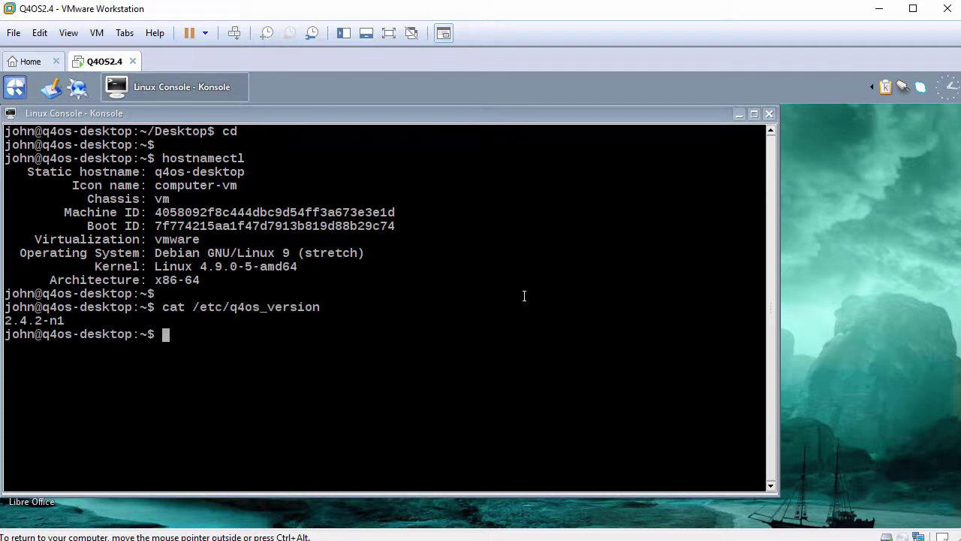
pyautogui.press('Return')
pyautogui.write('cat ')
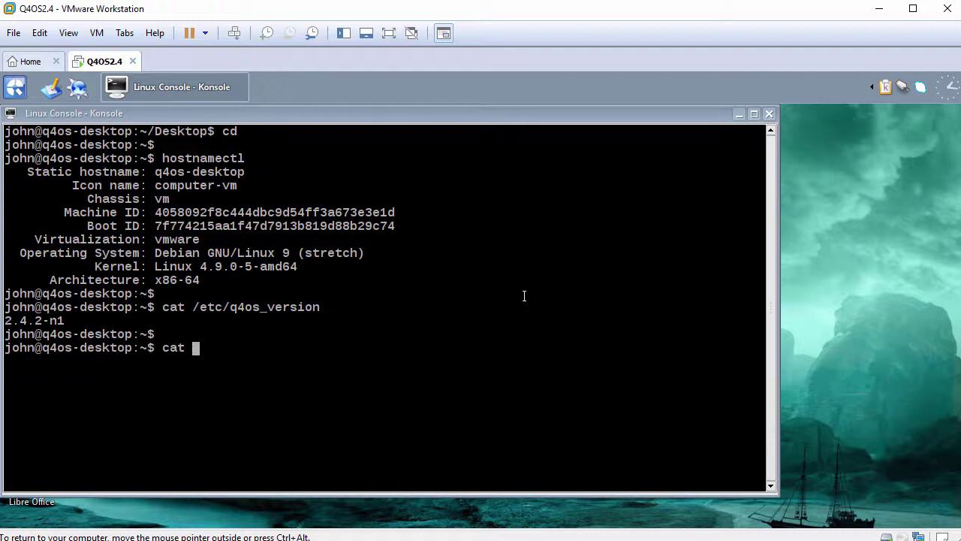
pyautogui.write('/etc/debian')
pyautogui.press('Tab')
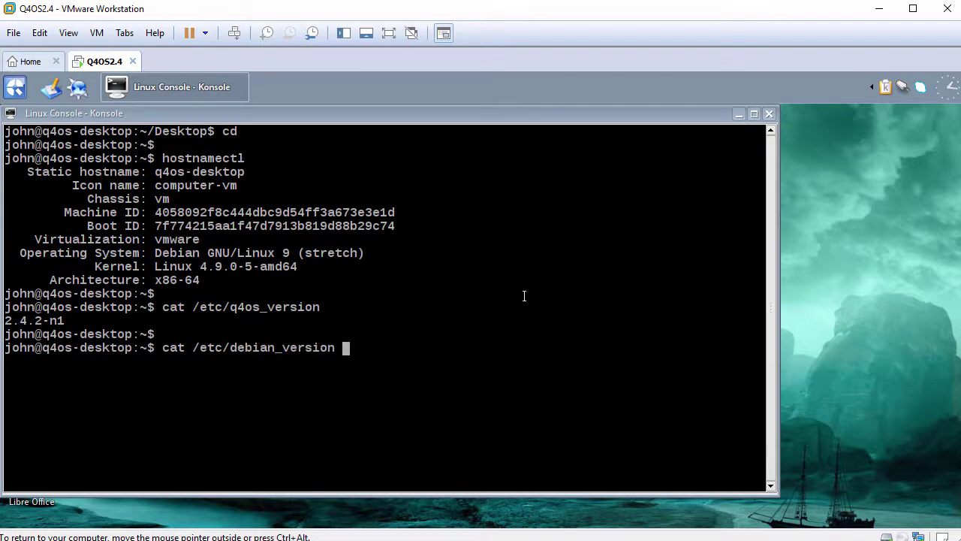
pyautogui.press('Return')
pyautogui.press('Return')
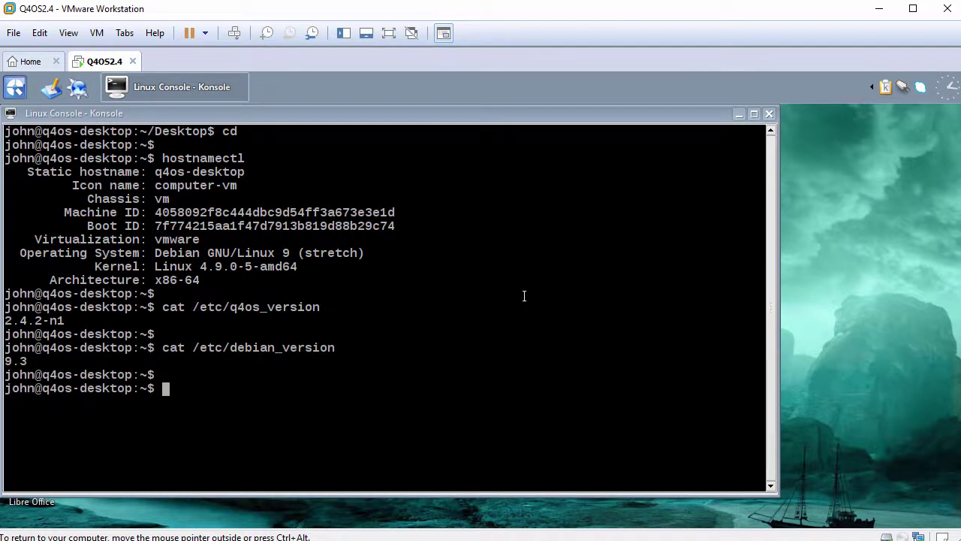
# Check that open-vm-tools.service is active (running), highlighting its Active status line.
pyautogui.write('systemctl ')
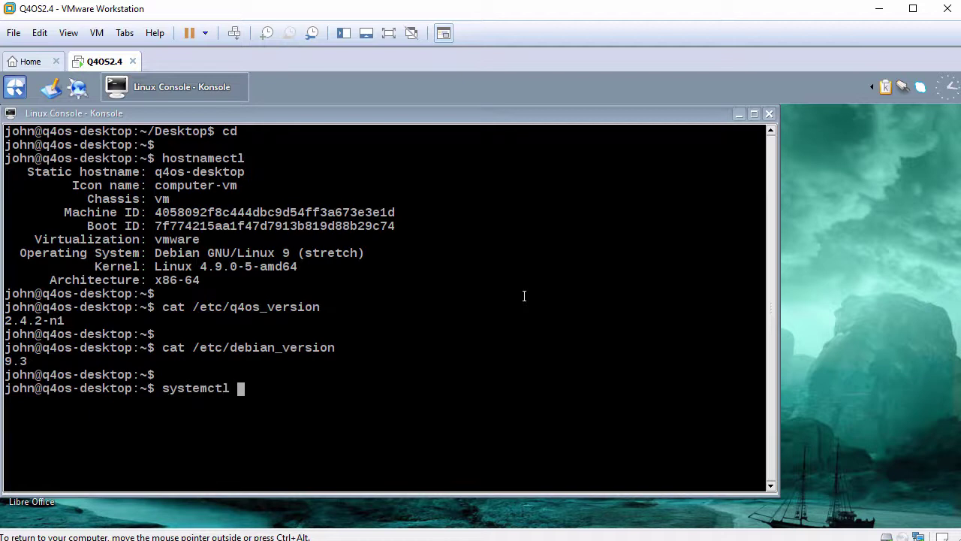
pyautogui.write('status open-')
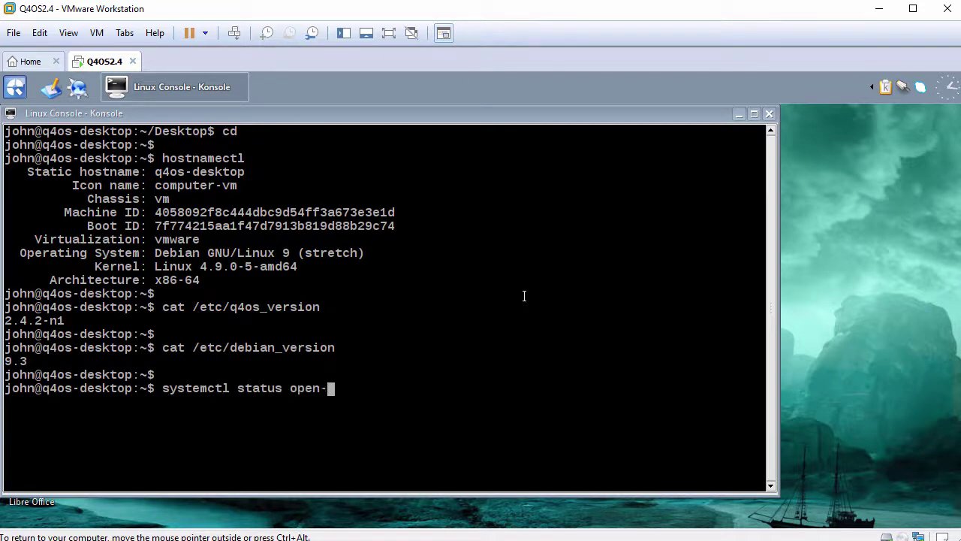
pyautogui.write('vm')
pyautogui.press('Tab')
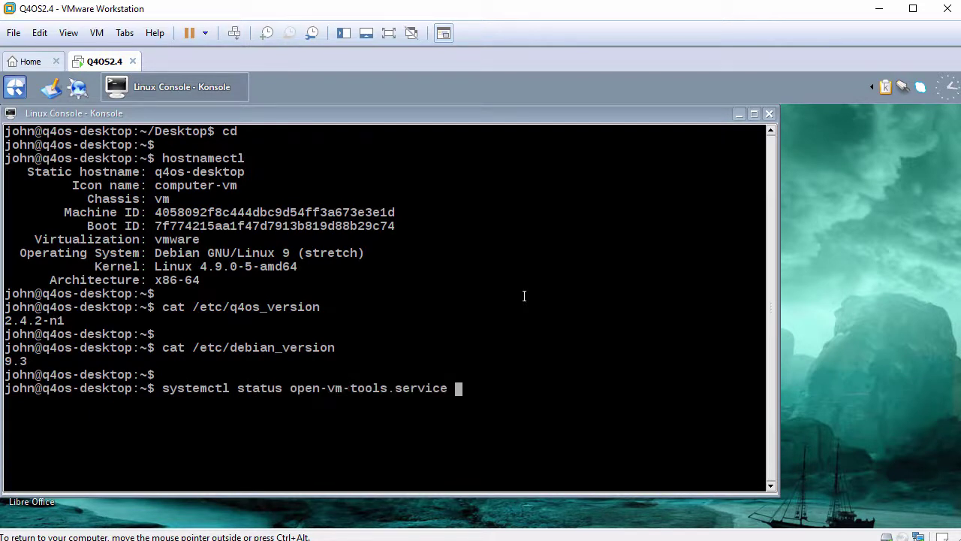
pyautogui.press('Return')
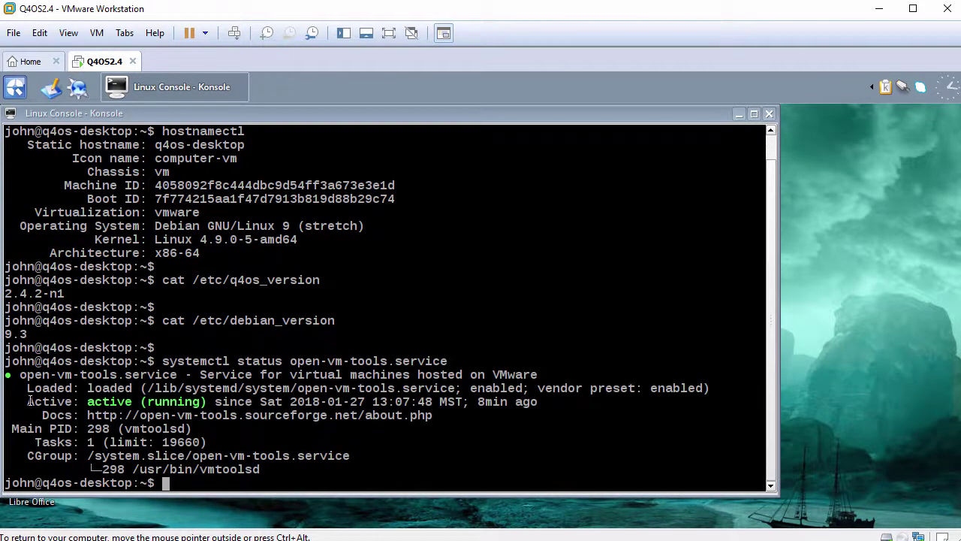
pyautogui.moveTo(28, 401); pyautogui.dragTo(206, 403)
pyautogui.press('Return')
# Exit the terminal and open the Control panel from the Start menu.
pyautogui.write('exit')
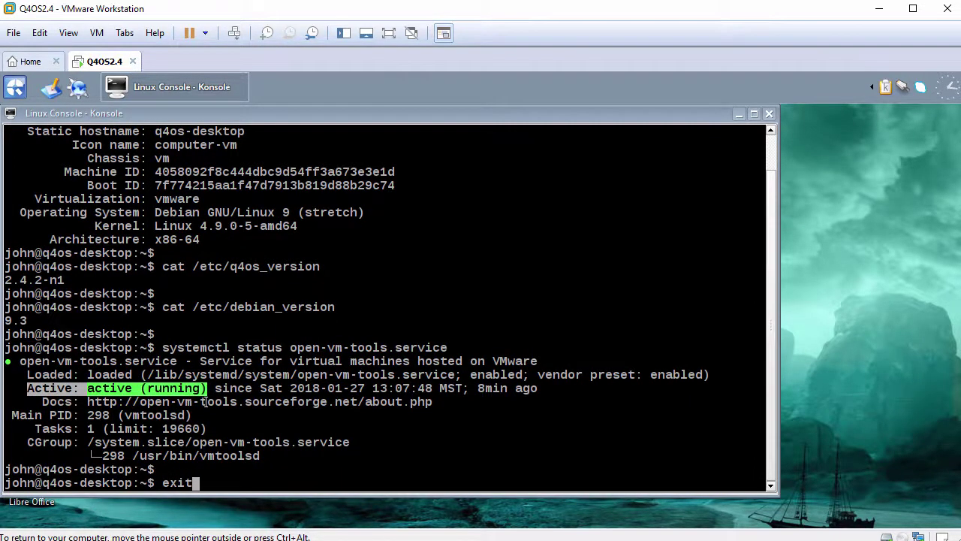
pyautogui.press('Return')
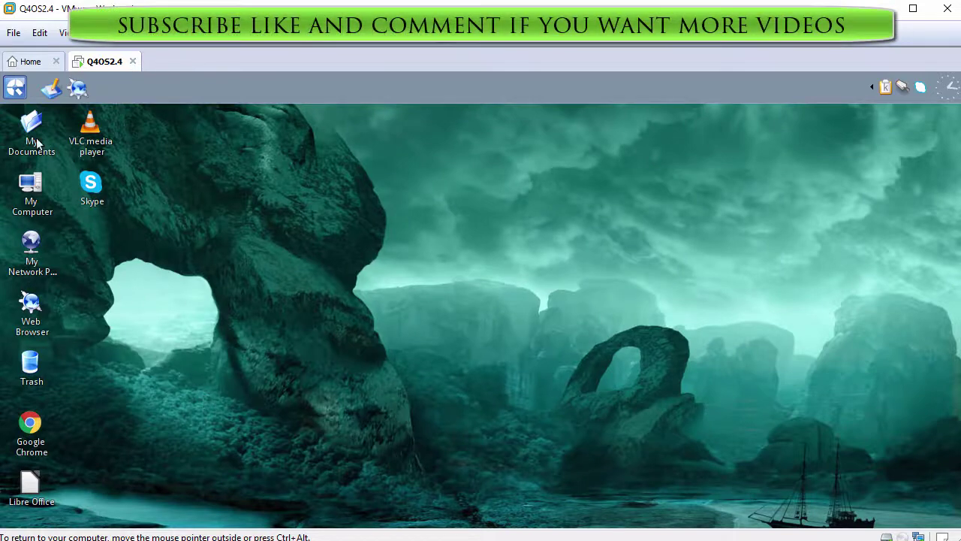
pyautogui.click(13, 88)
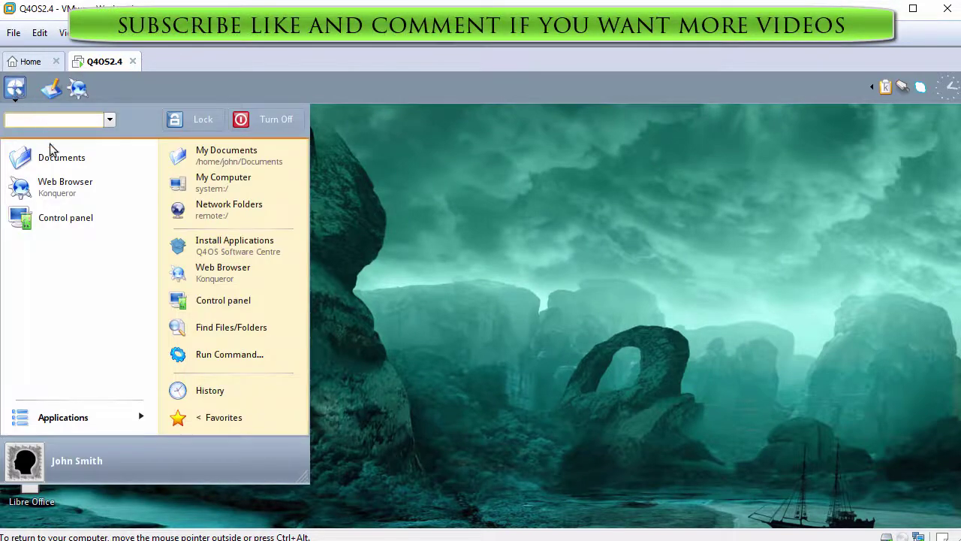
pyautogui.click(74, 211)
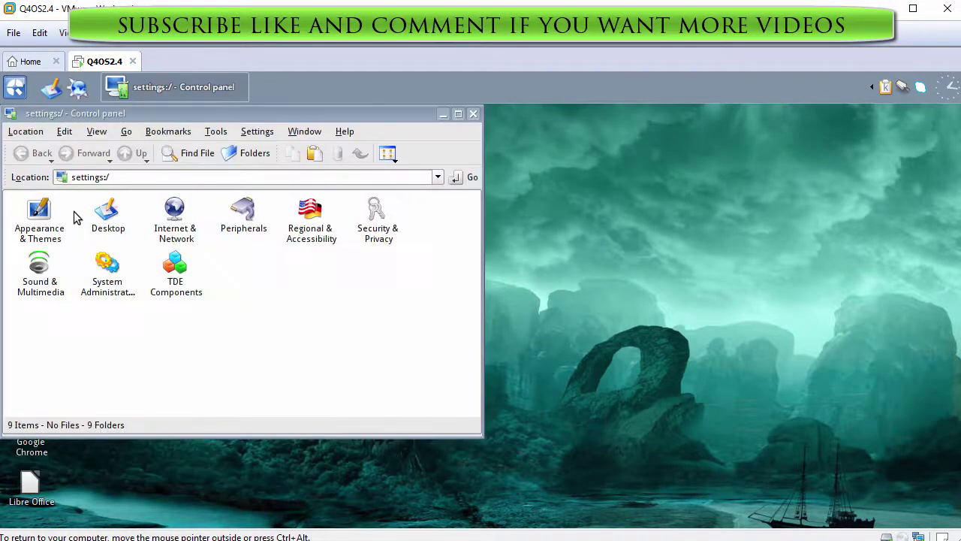